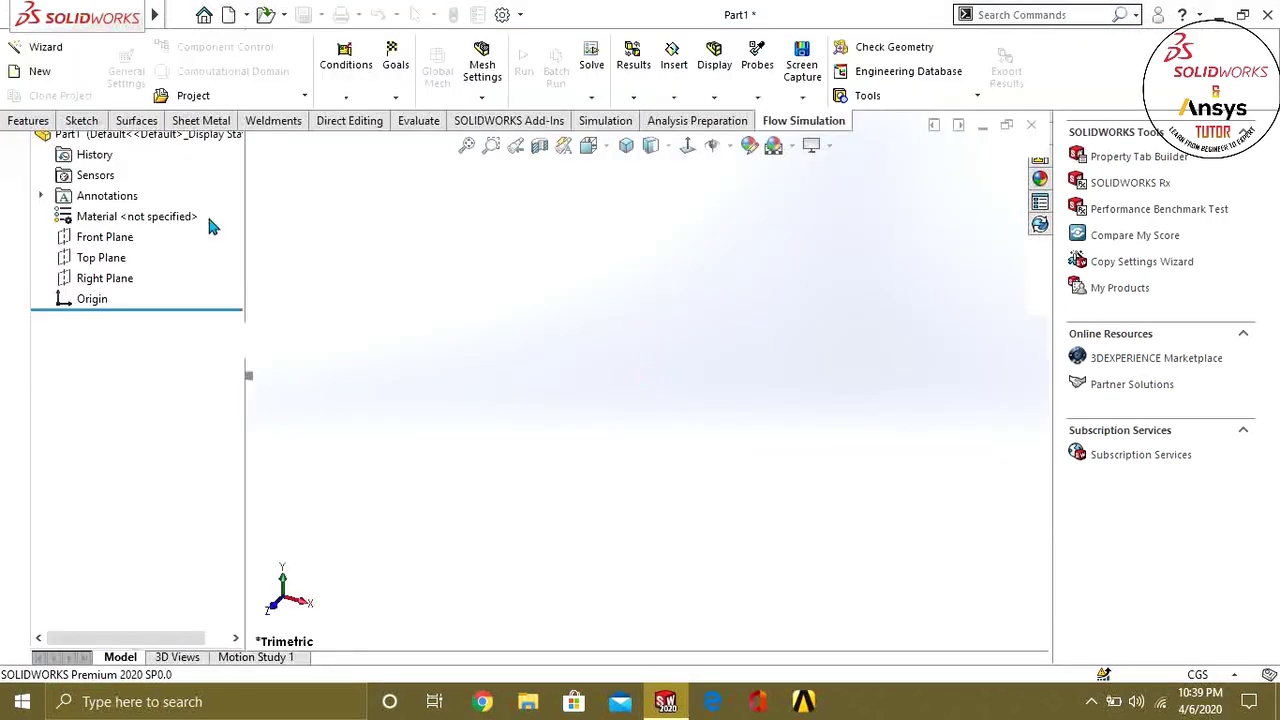
Switch the CommandManager between the Features and Sketch tabs, ending on the Sketch tab.
{"action": "left_click", "coordinate": [30, 120]}
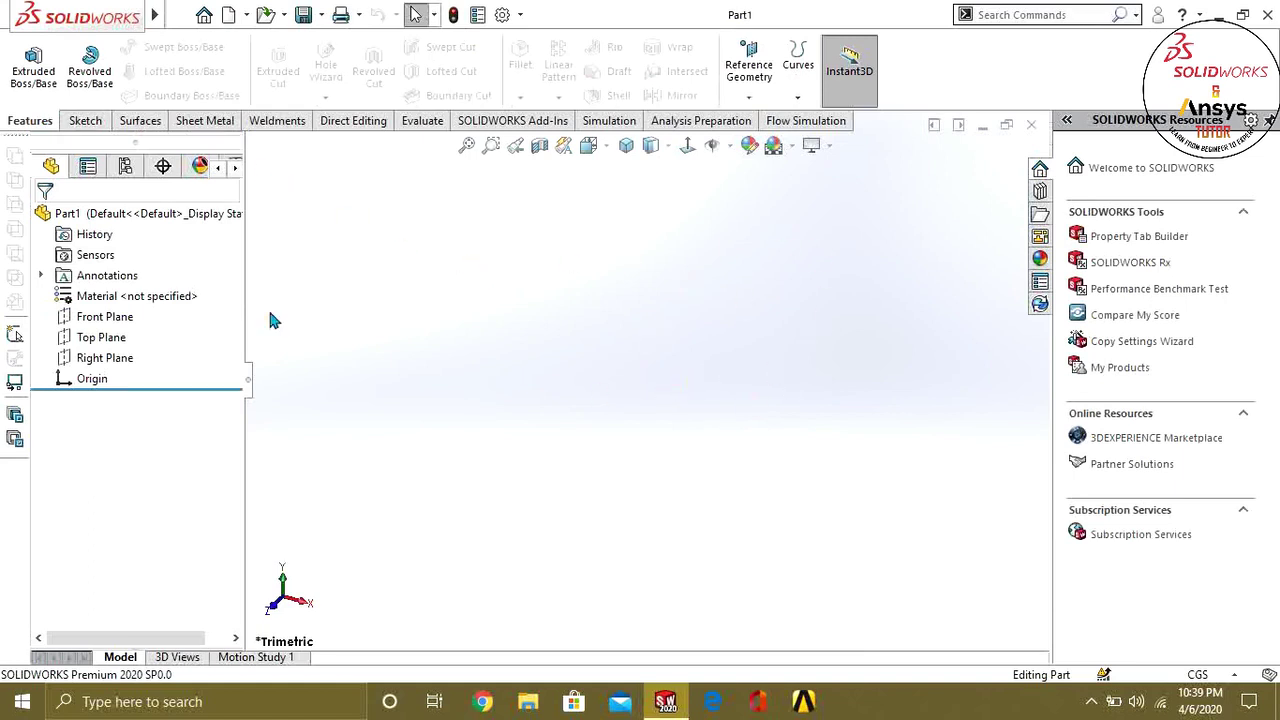
{"action": "left_click", "coordinate": [85, 121]}
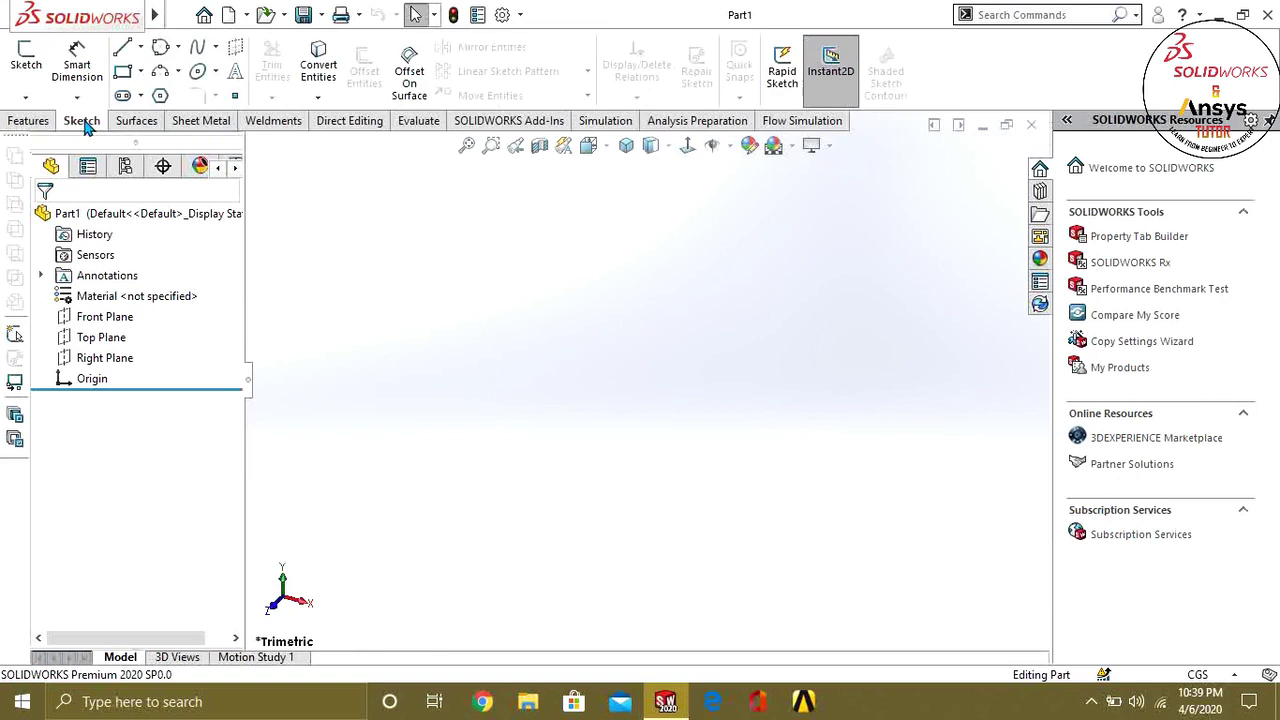
{"action": "left_click", "coordinate": [16, 122]}
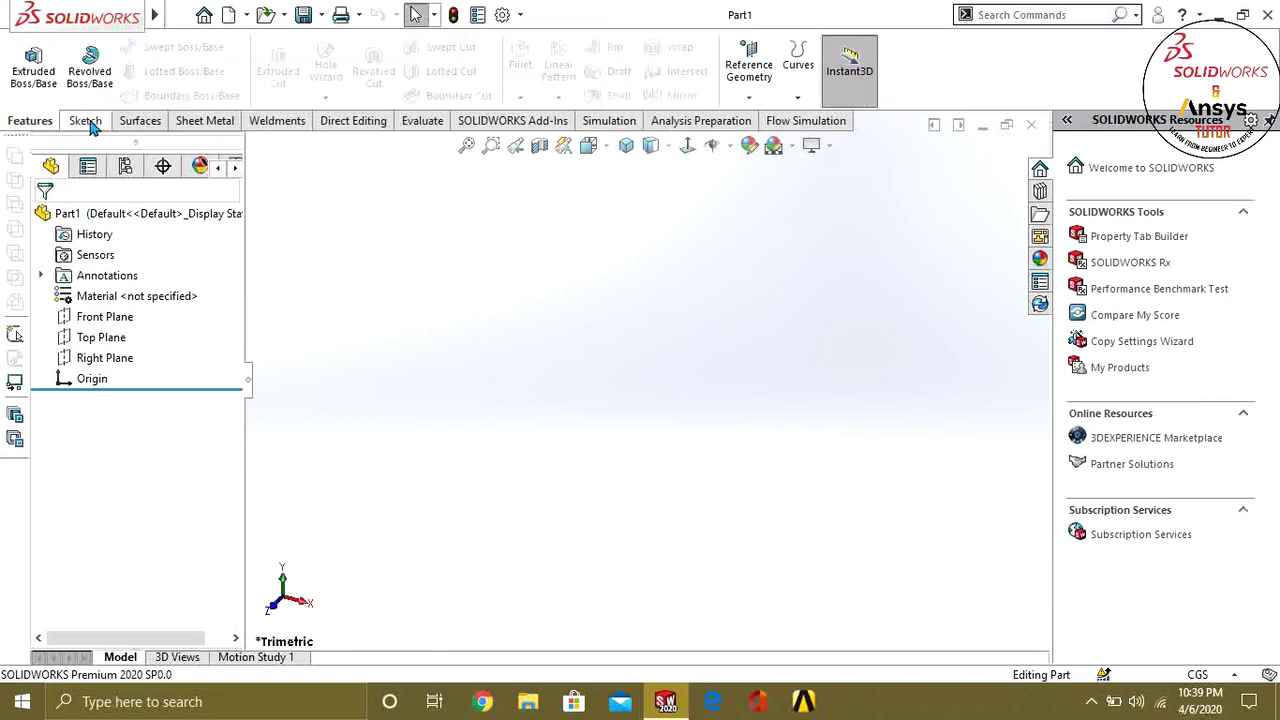
{"action": "left_click", "coordinate": [85, 121]}
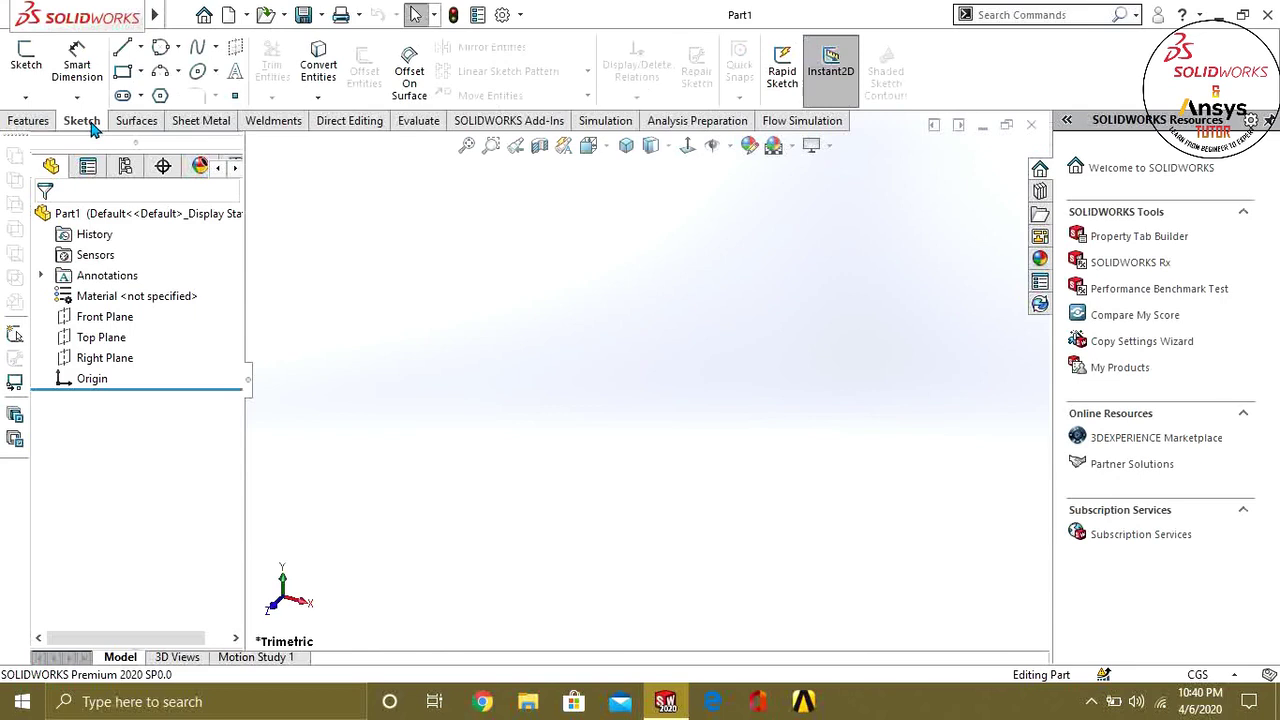
Start a new sketch from the Sketch dropdown, then choose 3D Sketch from the same dropdown instead.
{"action": "left_click", "coordinate": [25, 98]}
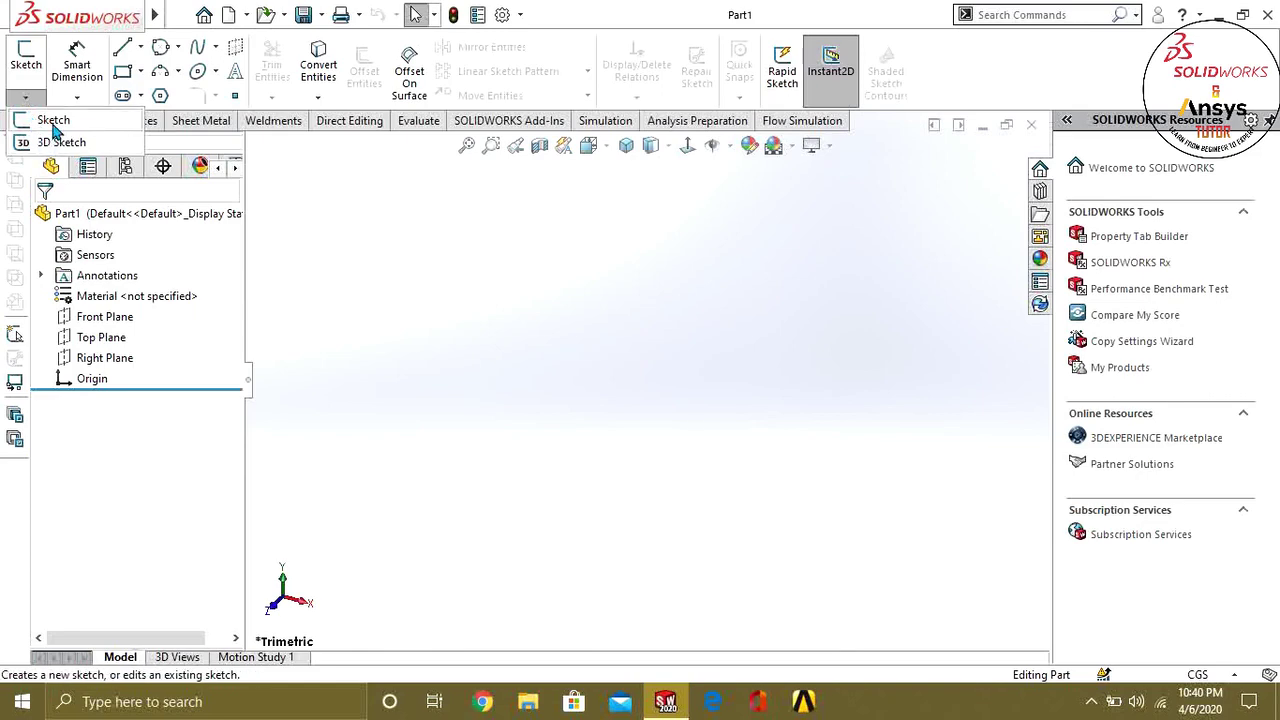
{"action": "left_click", "coordinate": [50, 120]}
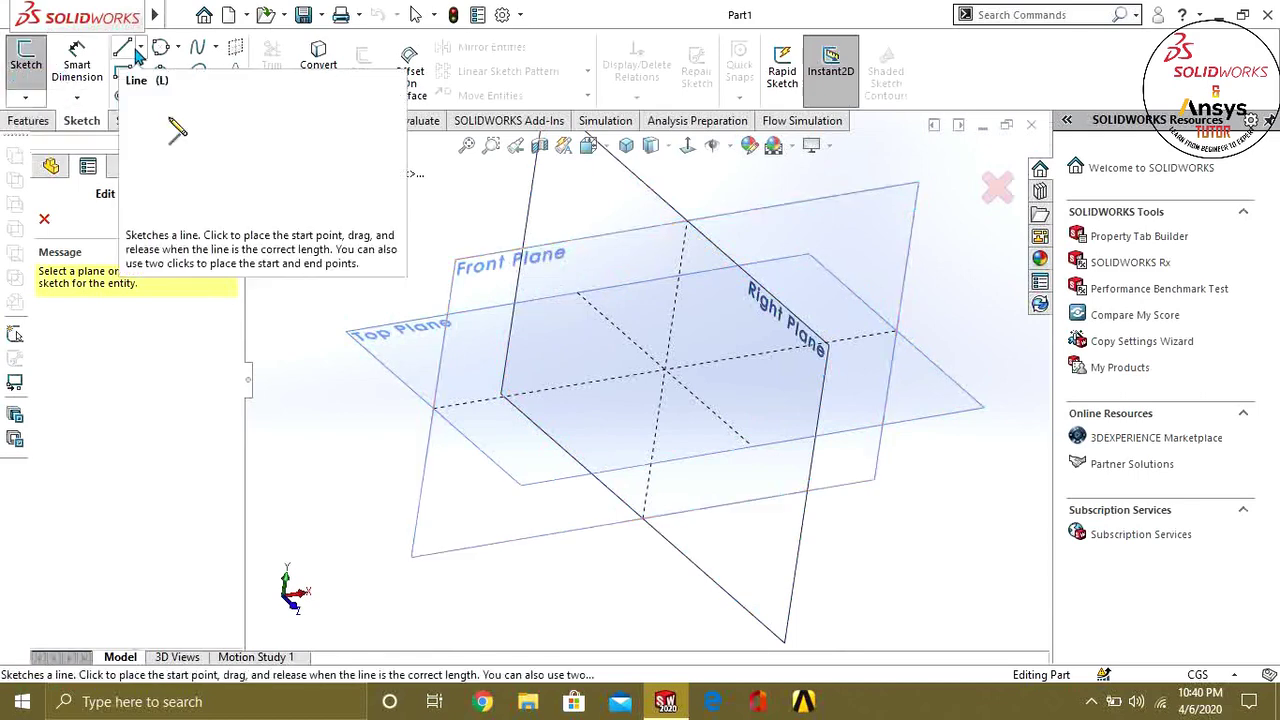
{"action": "left_click", "coordinate": [26, 65]}
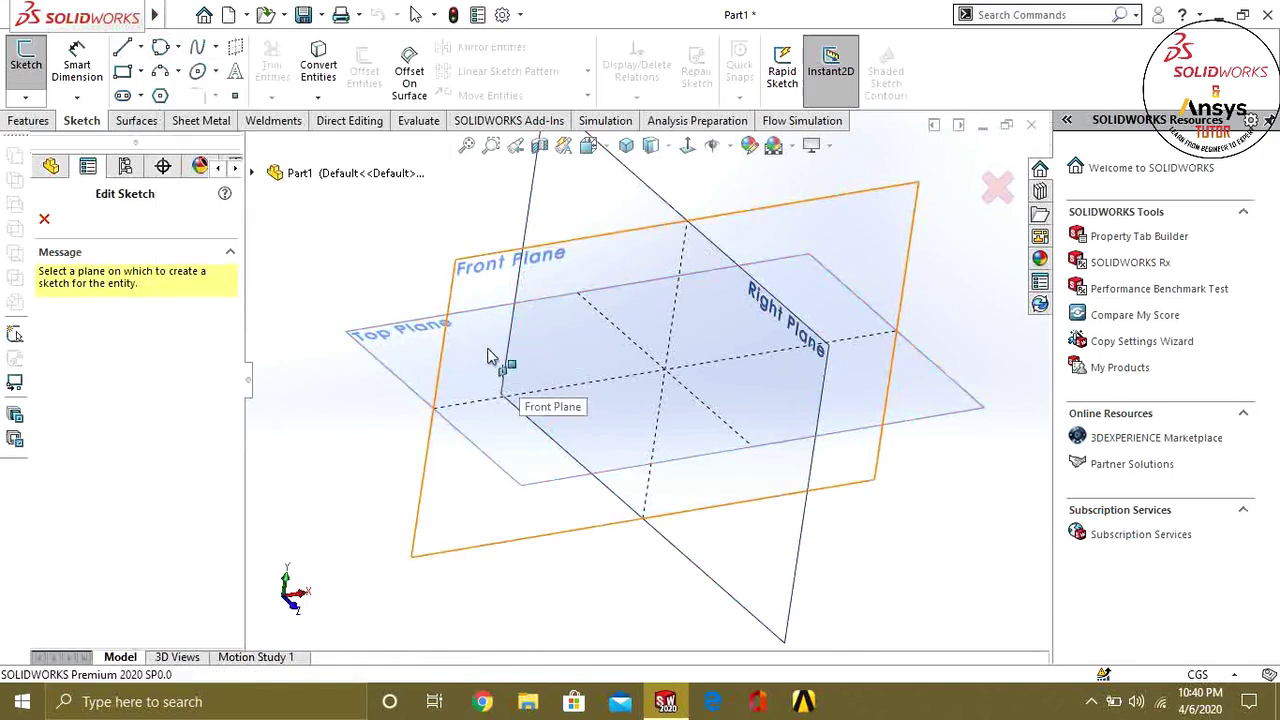
{"action": "left_click", "coordinate": [24, 105]}
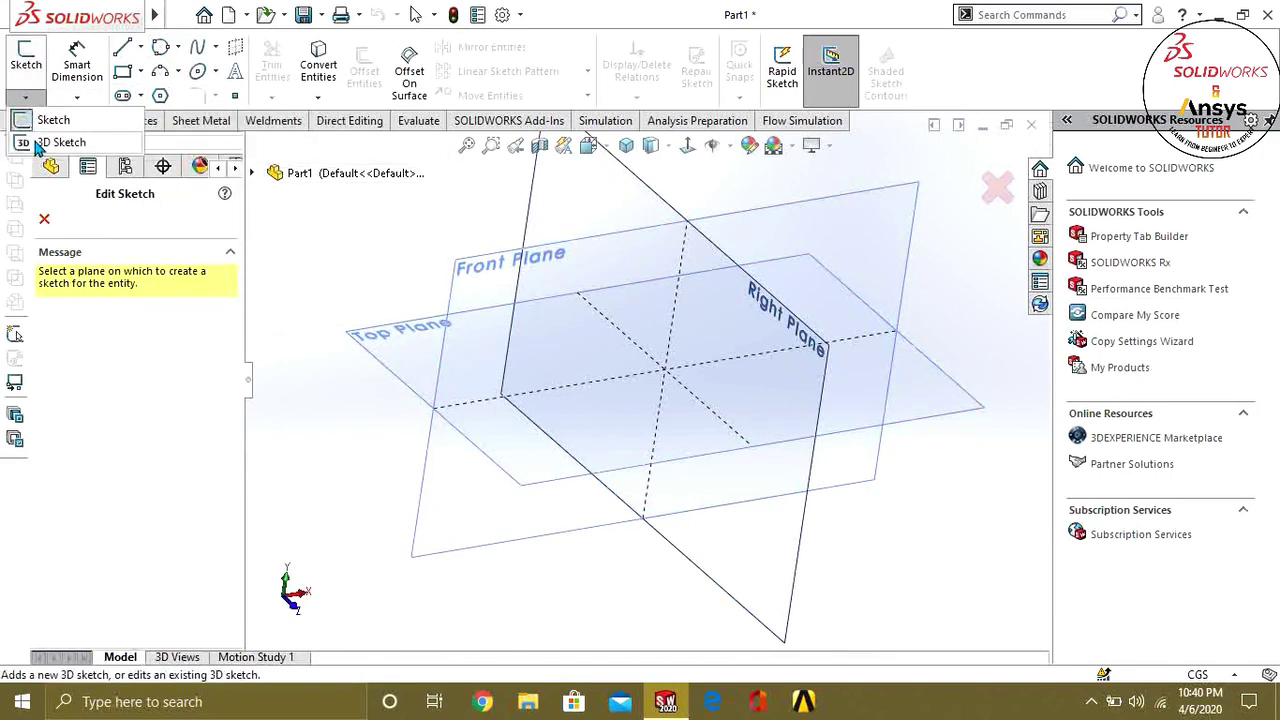
{"action": "left_click", "coordinate": [50, 145]}
Draw a zigzag chain of connected lines freely in the 3D sketch.
{"action": "left_click", "coordinate": [122, 47]}
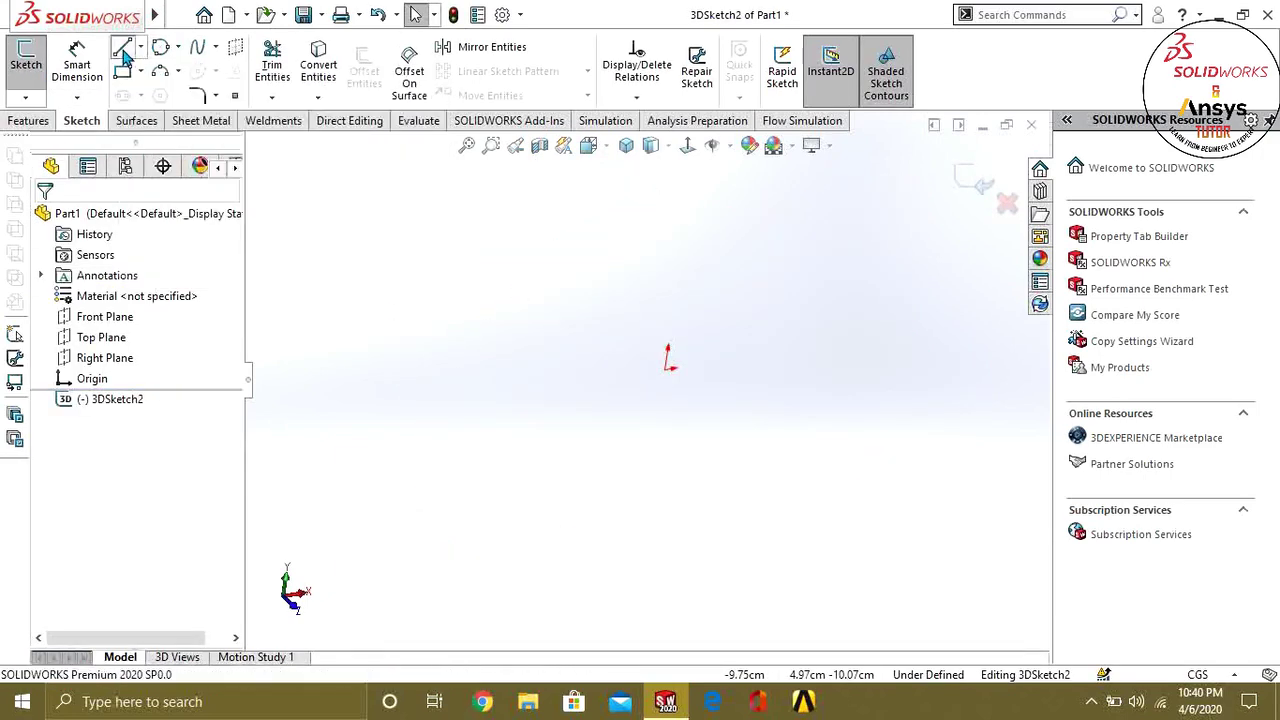
{"action": "left_click", "coordinate": [510, 317]}
{"action": "left_click", "coordinate": [815, 285]}
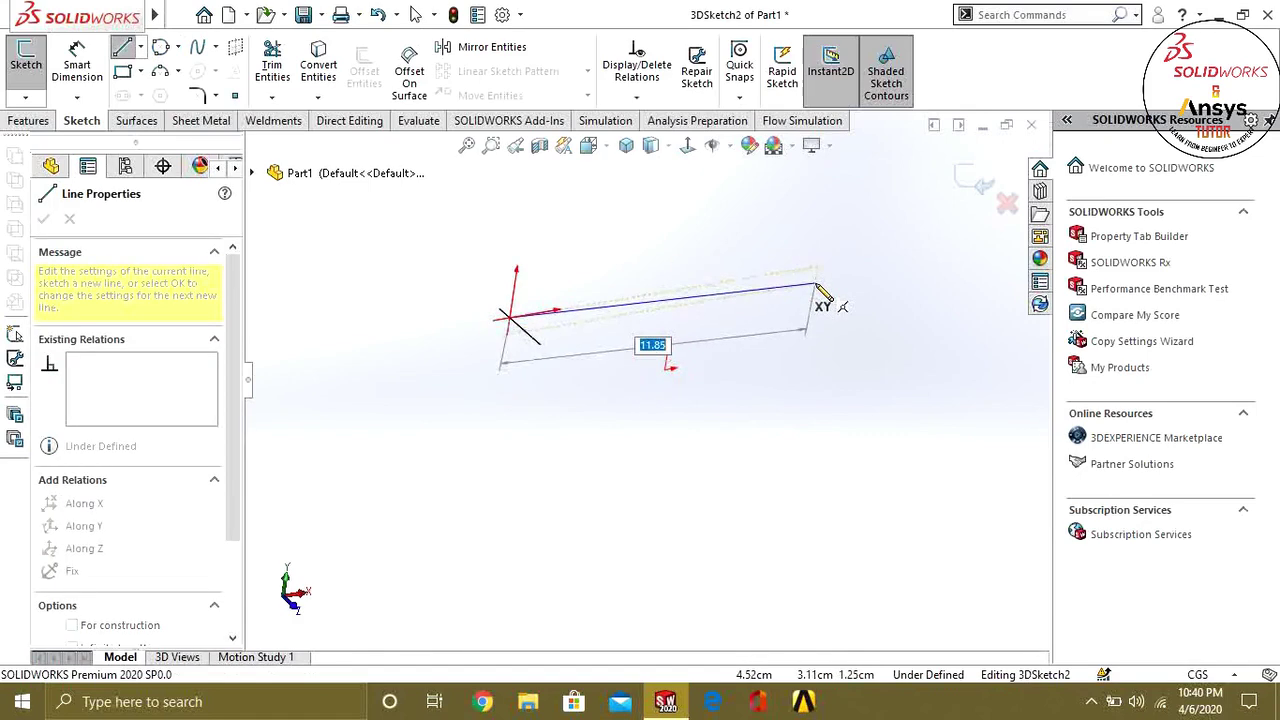
{"action": "left_click", "coordinate": [550, 445]}
{"action": "left_click", "coordinate": [836, 428]}
{"action": "mouse_move", "coordinate": [836, 428]}
{"action": "middle_mouse_down"}
{"action": "mouse_move", "coordinate": [829, 371]}
{"action": "mouse_move", "coordinate": [700, 540]}
{"action": "middle_mouse_up"}
{"action": "left_click", "coordinate": [863, 344]}
{"action": "left_click", "coordinate": [722, 284]}
{"action": "mouse_move", "coordinate": [716, 349]}
{"action": "middle_mouse_down"}
{"action": "mouse_move", "coordinate": [823, 294]}
{"action": "mouse_move", "coordinate": [811, 294]}
{"action": "mouse_move", "coordinate": [737, 486]}
{"action": "middle_mouse_up"}
{"action": "left_click", "coordinate": [720, 462]}
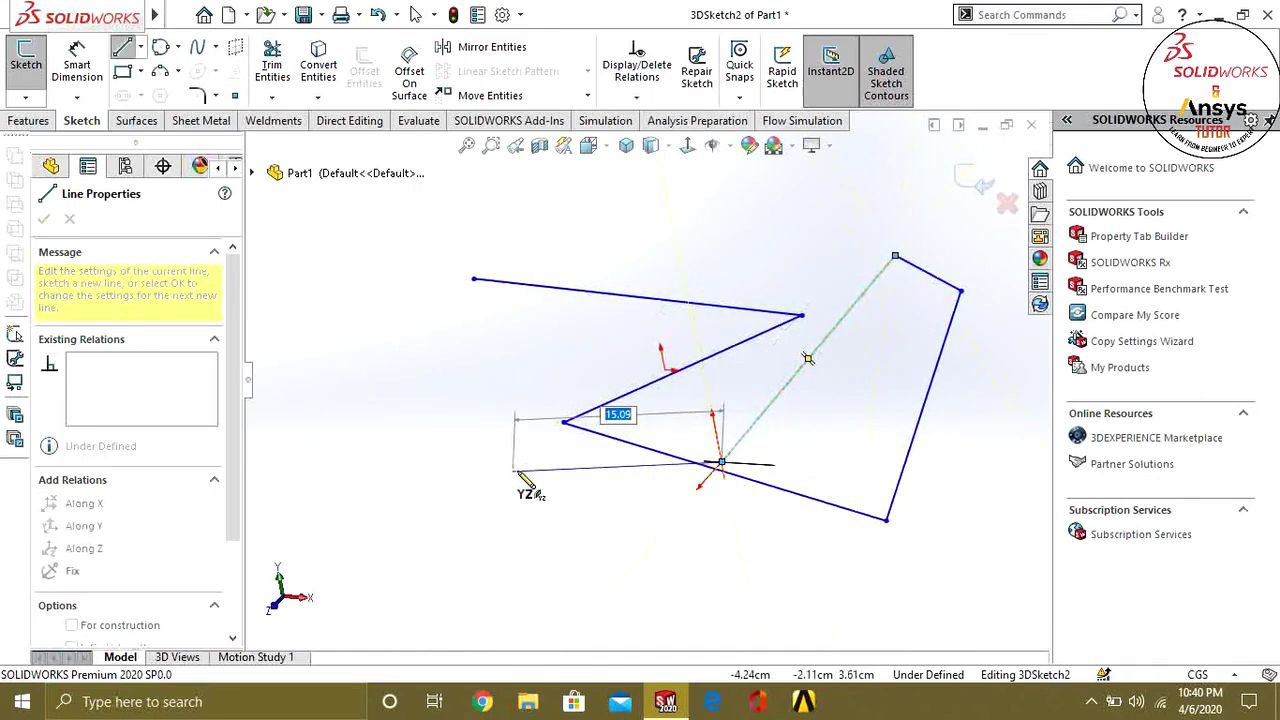
Stop the Line tool and undo the lines, leaving 3DSketch2 empty.
{"action": "key", "text": "Escape"}
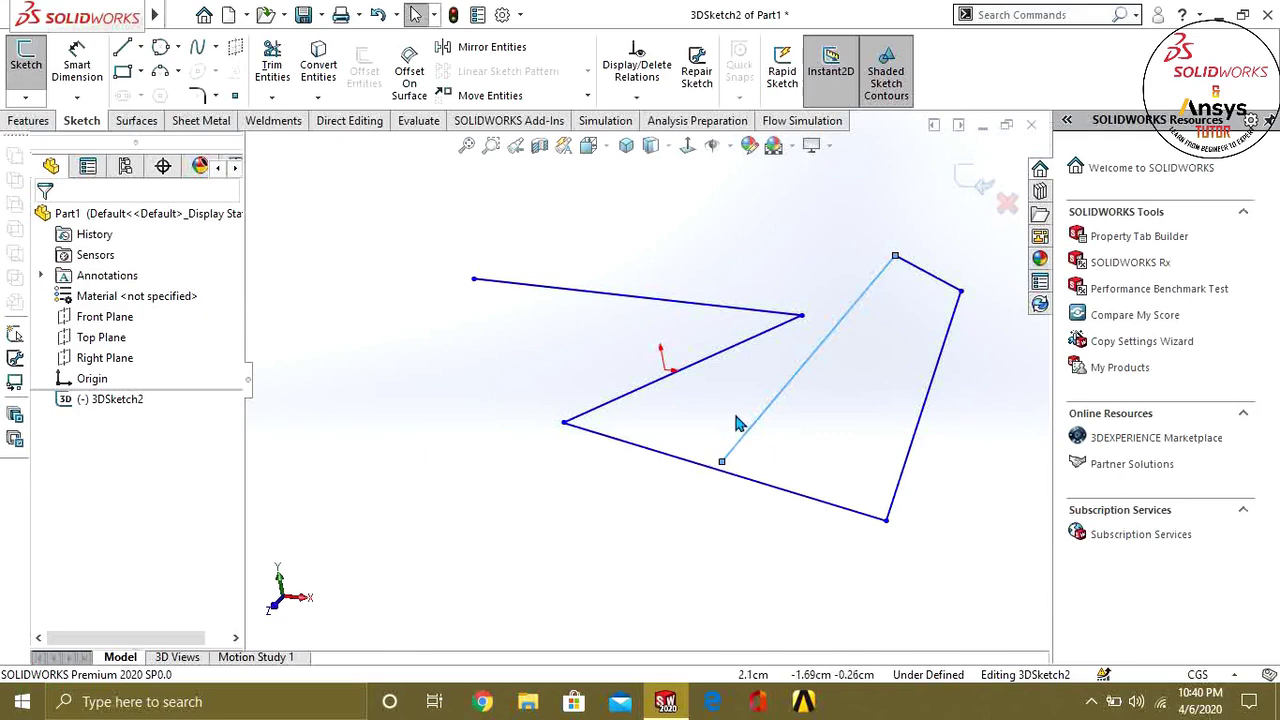
{"action": "key", "text": "ctrl+z"}
{"action": "key", "text": "ctrl+z"}
{"action": "key", "text": "ctrl+z"}
{"action": "key", "text": "ctrl+z"}
{"action": "key", "text": "ctrl+z"}
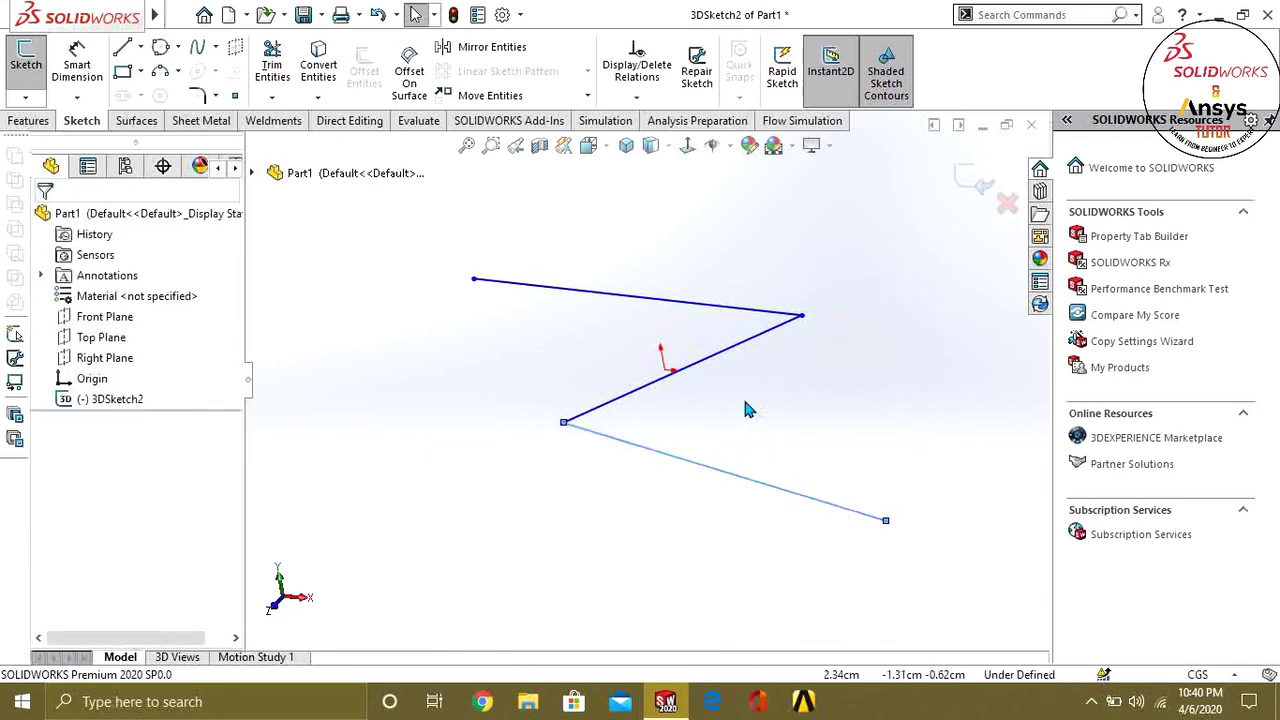
{"action": "key", "text": "ctrl+z"}
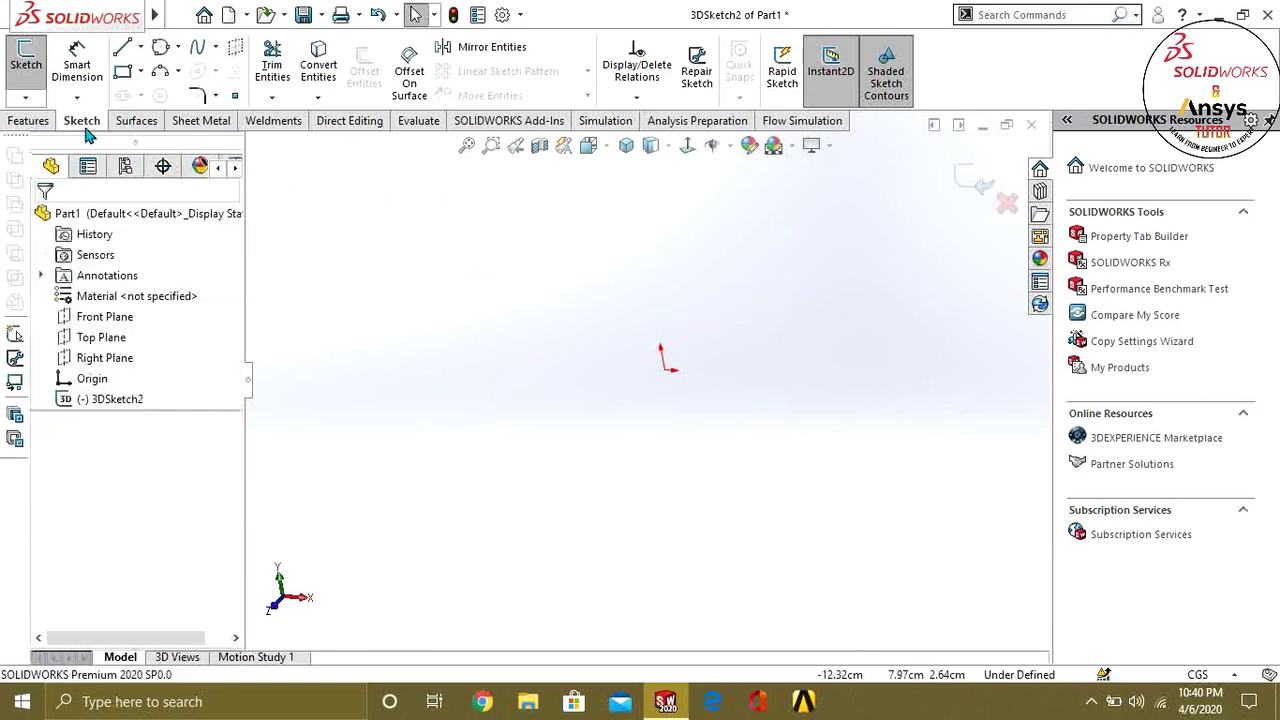
Exit the empty 3D sketch, start an ordinary sketch and pick the Front Plane.
{"action": "left_click", "coordinate": [25, 97]}
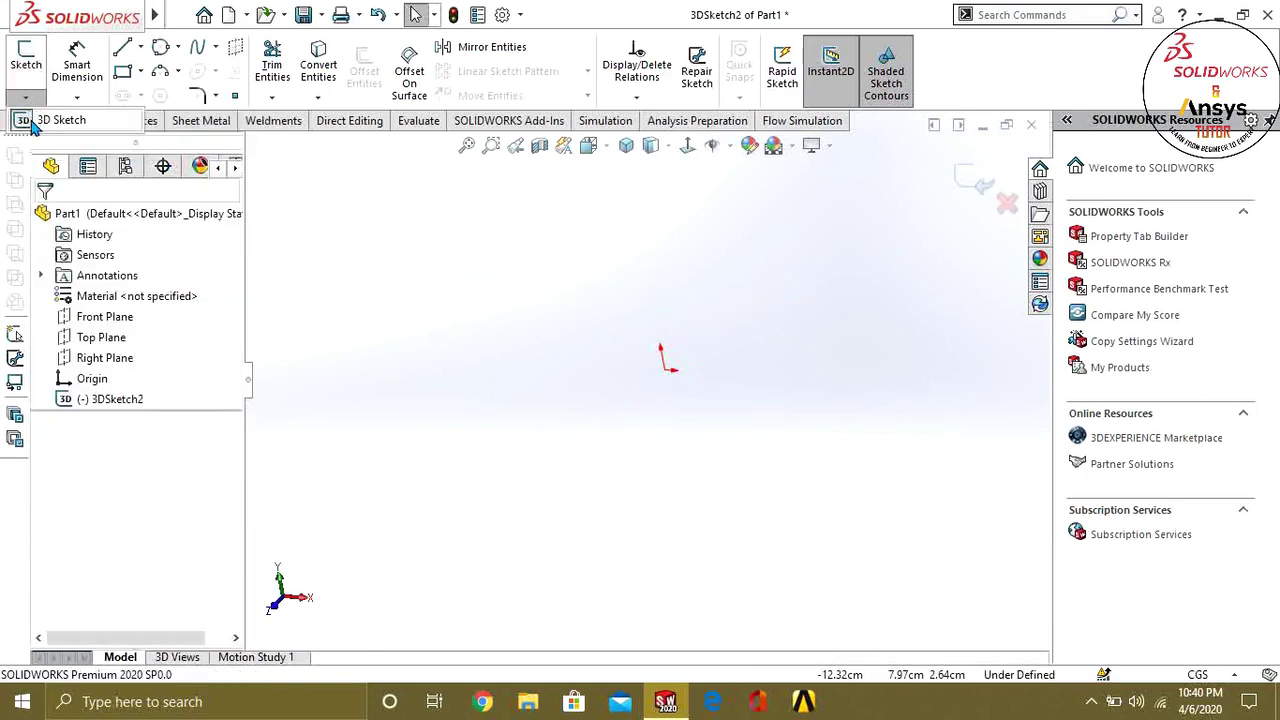
{"action": "left_click", "coordinate": [37, 121]}
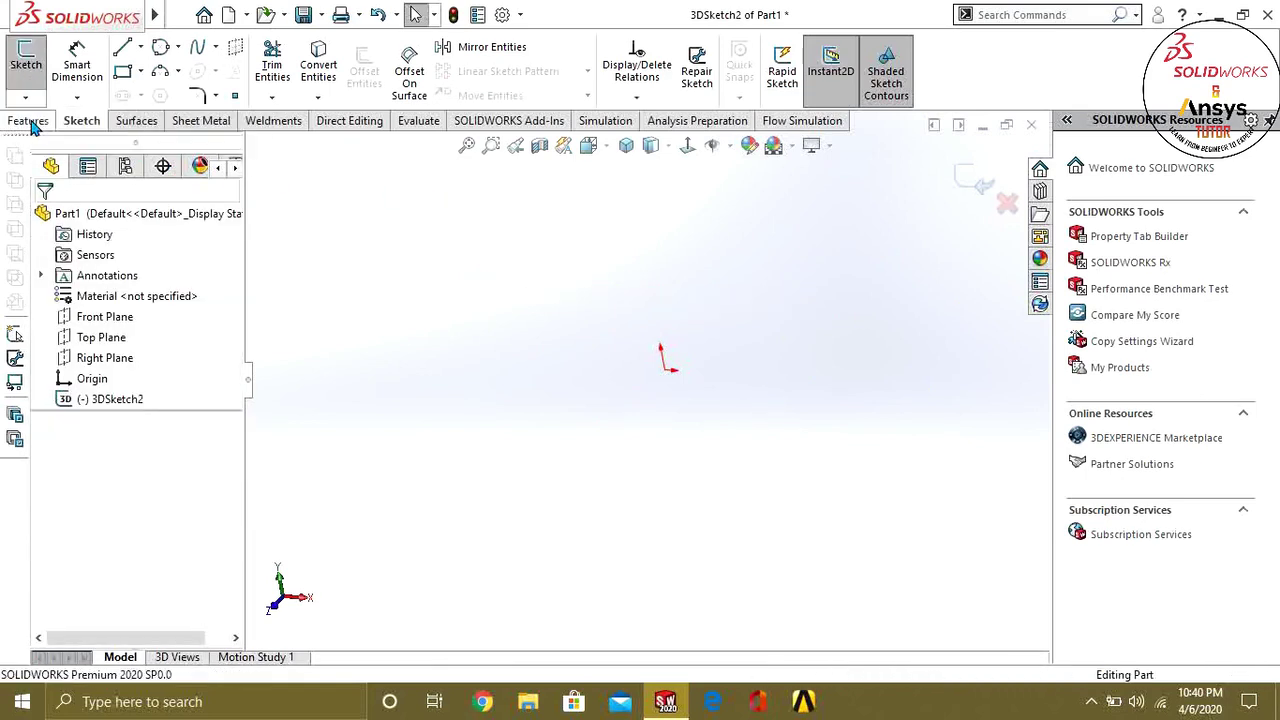
{"action": "left_click", "coordinate": [28, 70]}
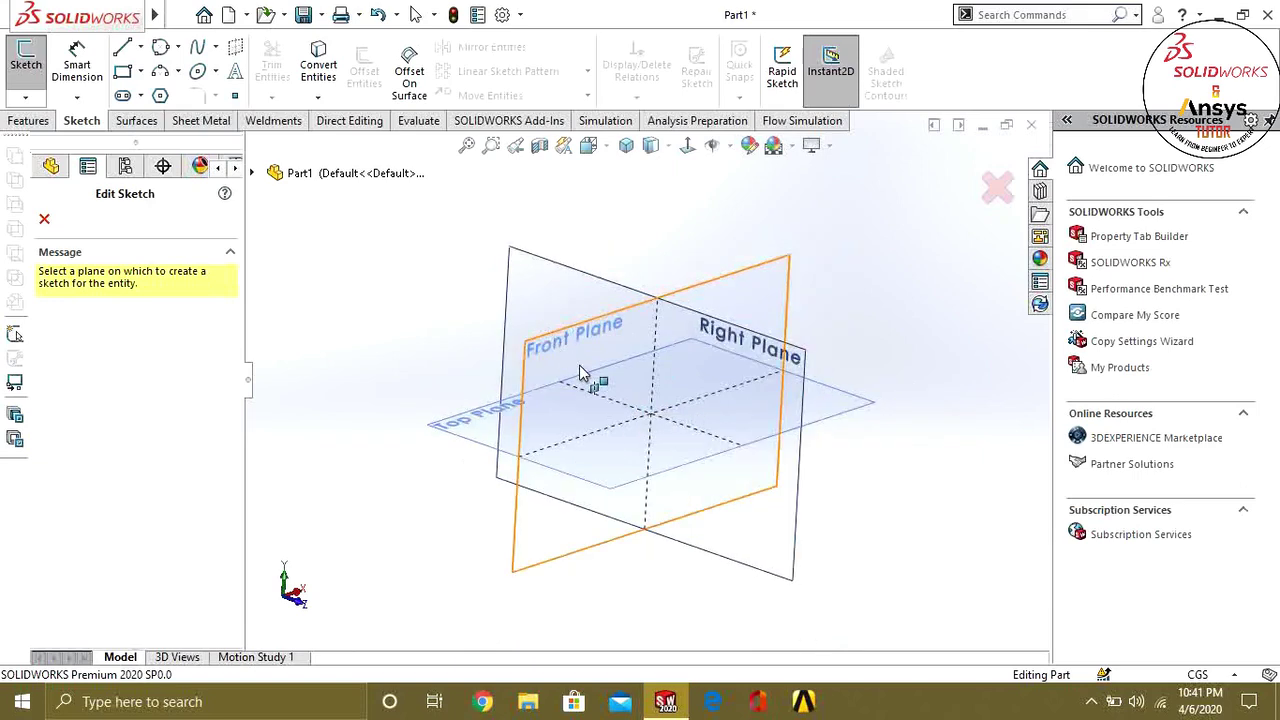
{"action": "left_click", "coordinate": [595, 380]}
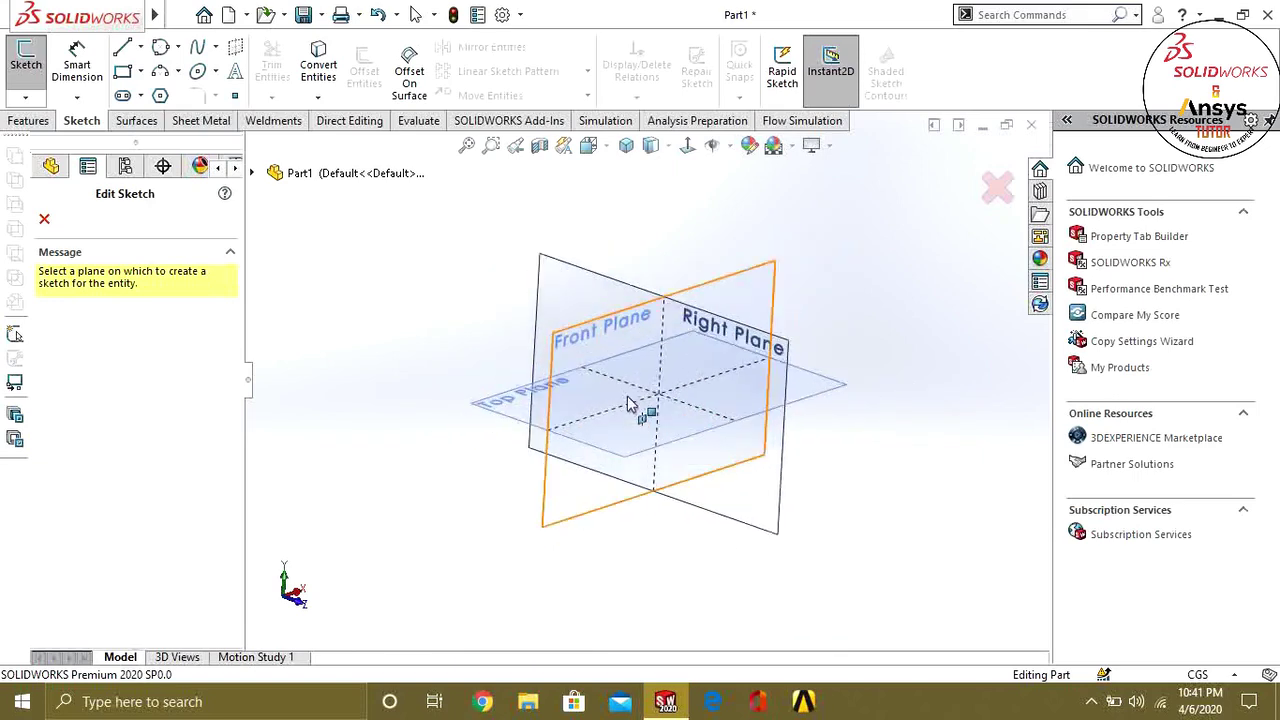
{"action": "mouse_move", "coordinate": [707, 337]}
{"action": "middle_mouse_down"}
{"action": "mouse_move", "coordinate": [734, 271]}
{"action": "mouse_move", "coordinate": [631, 363]}
{"action": "mouse_move", "coordinate": [586, 380]}
{"action": "mouse_move", "coordinate": [640, 480]}
{"action": "mouse_move", "coordinate": [557, 477]}
{"action": "mouse_move", "coordinate": [749, 420]}
{"action": "mouse_move", "coordinate": [623, 291]}
{"action": "mouse_move", "coordinate": [751, 419]}
{"action": "mouse_move", "coordinate": [709, 294]}
{"action": "mouse_move", "coordinate": [635, 398]}
{"action": "middle_mouse_up"}
Open the sketch on the Front Plane and orbit, then turn the view to face it.
{"action": "left_click", "coordinate": [598, 333]}
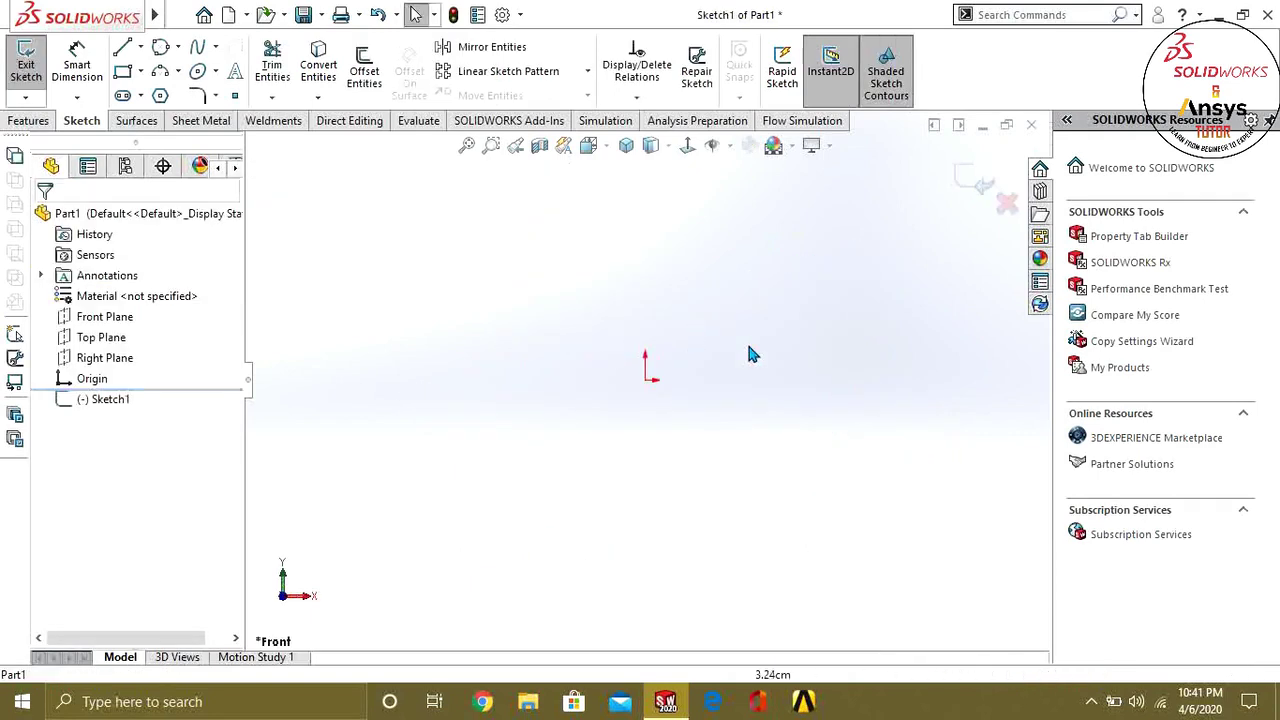
{"action": "mouse_move", "coordinate": [681, 363]}
{"action": "middle_mouse_down"}
{"action": "mouse_move", "coordinate": [763, 477]}
{"action": "mouse_move", "coordinate": [814, 344]}
{"action": "middle_mouse_up"}
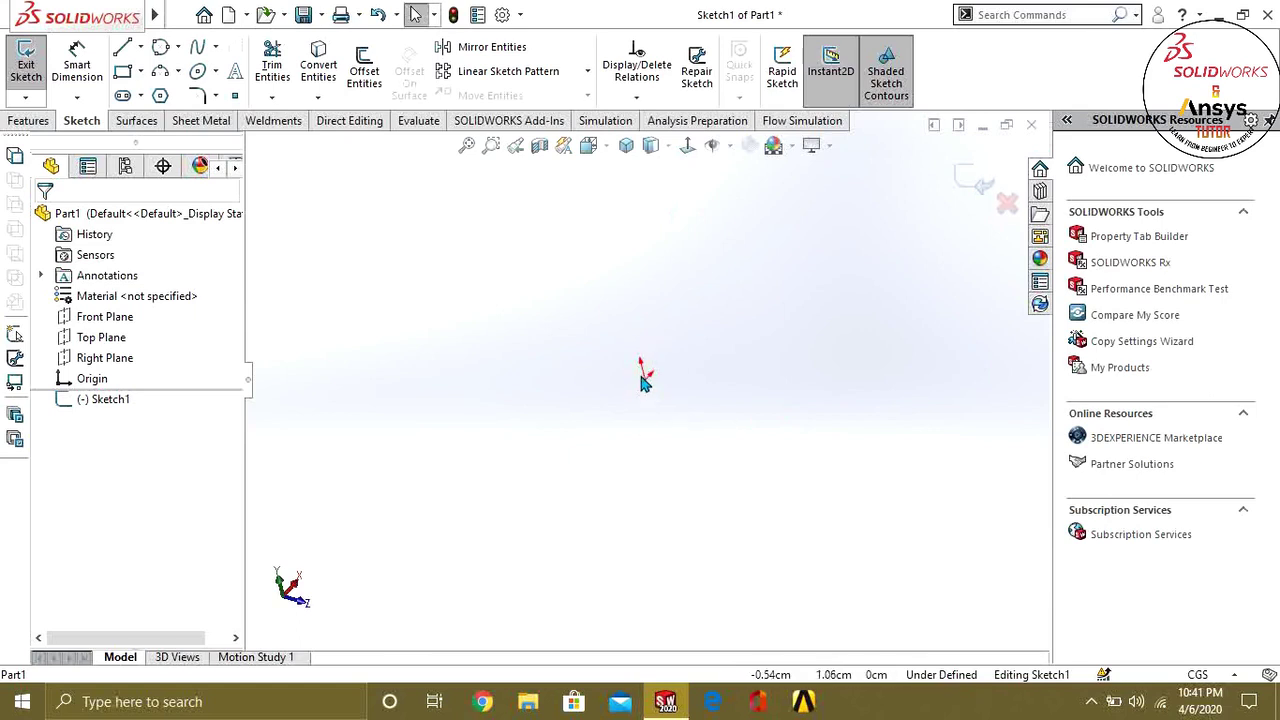
{"action": "middle_click_drag", "start_coordinate": [648, 405], "coordinate": [652, 377]}
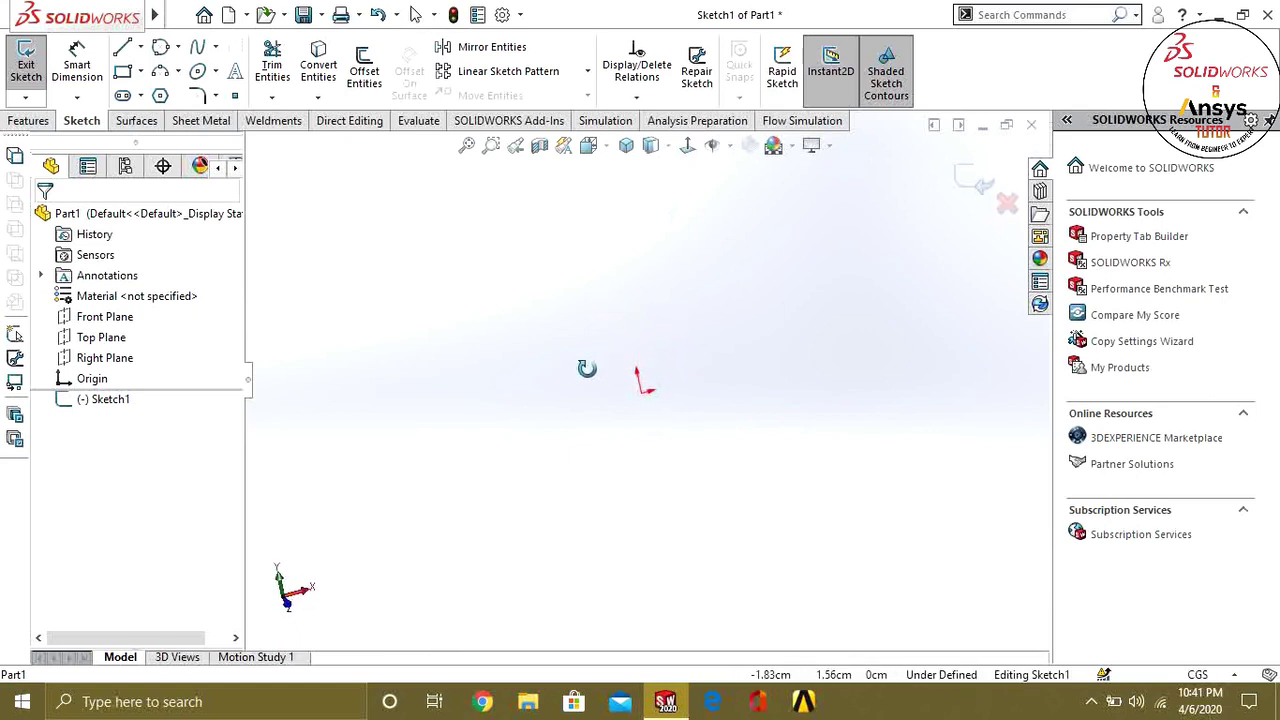
{"action": "middle_click_drag", "start_coordinate": [648, 324], "coordinate": [636, 362]}
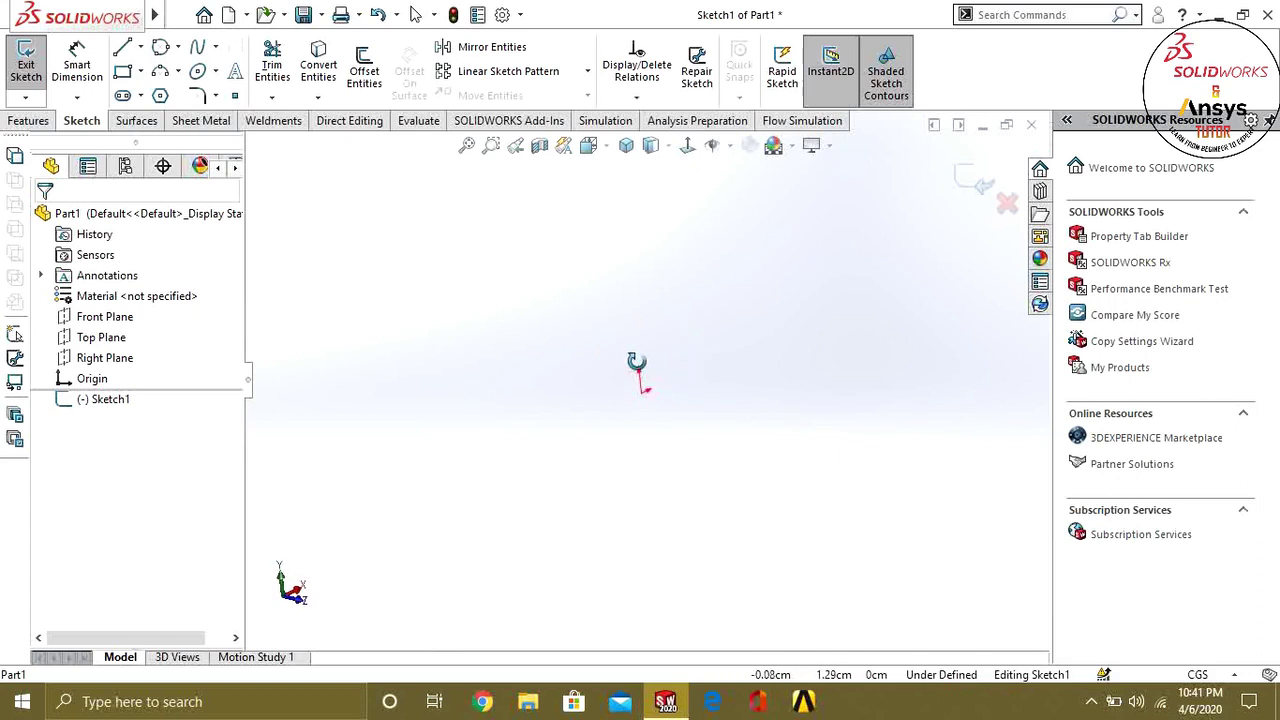
{"action": "left_click", "coordinate": [691, 146]}
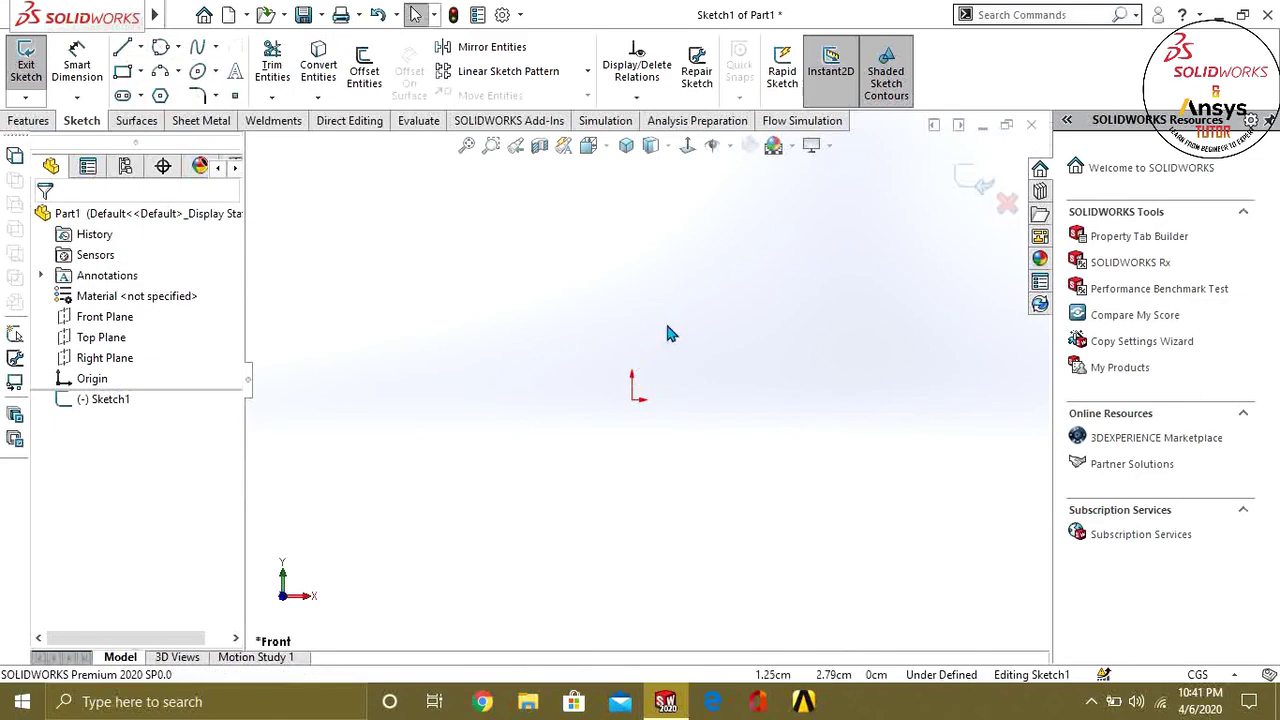
Draw a closed four-sided outline with the Line tool and view it Normal To.
{"action": "left_click", "coordinate": [140, 47]}
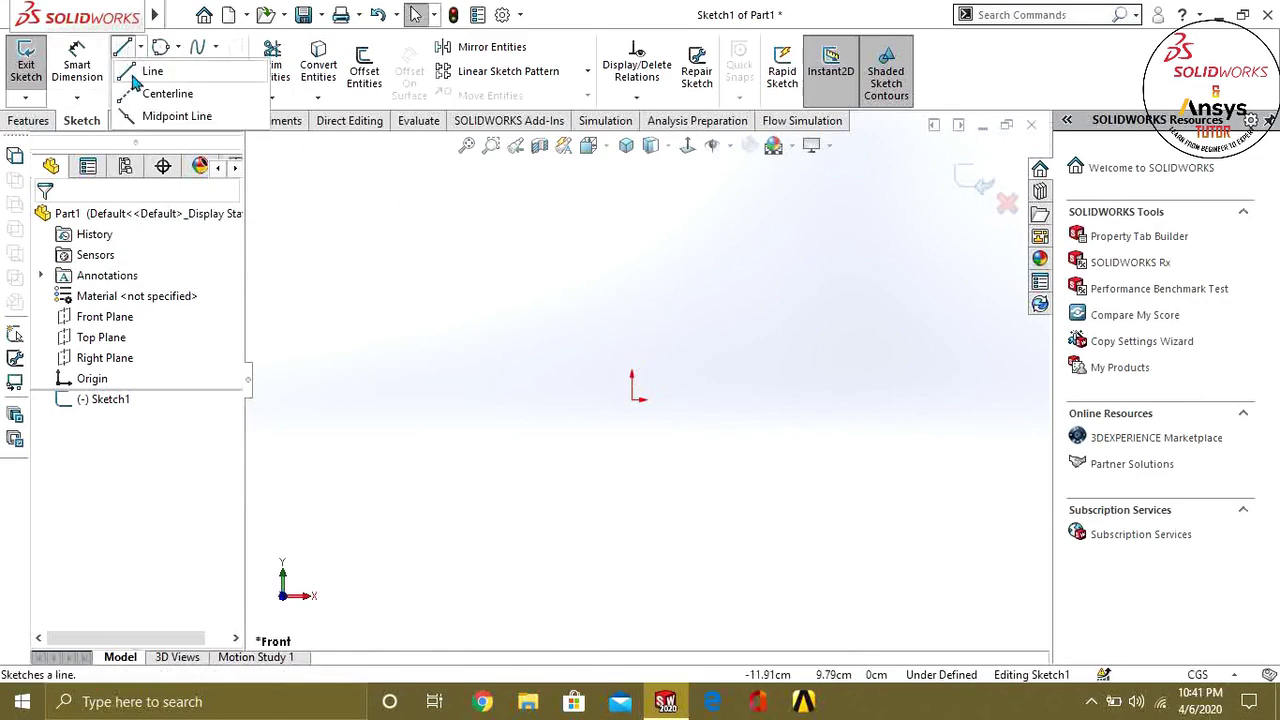
{"action": "left_click", "coordinate": [150, 69]}
{"action": "left_click", "coordinate": [592, 323]}
{"action": "left_click", "coordinate": [747, 267]}
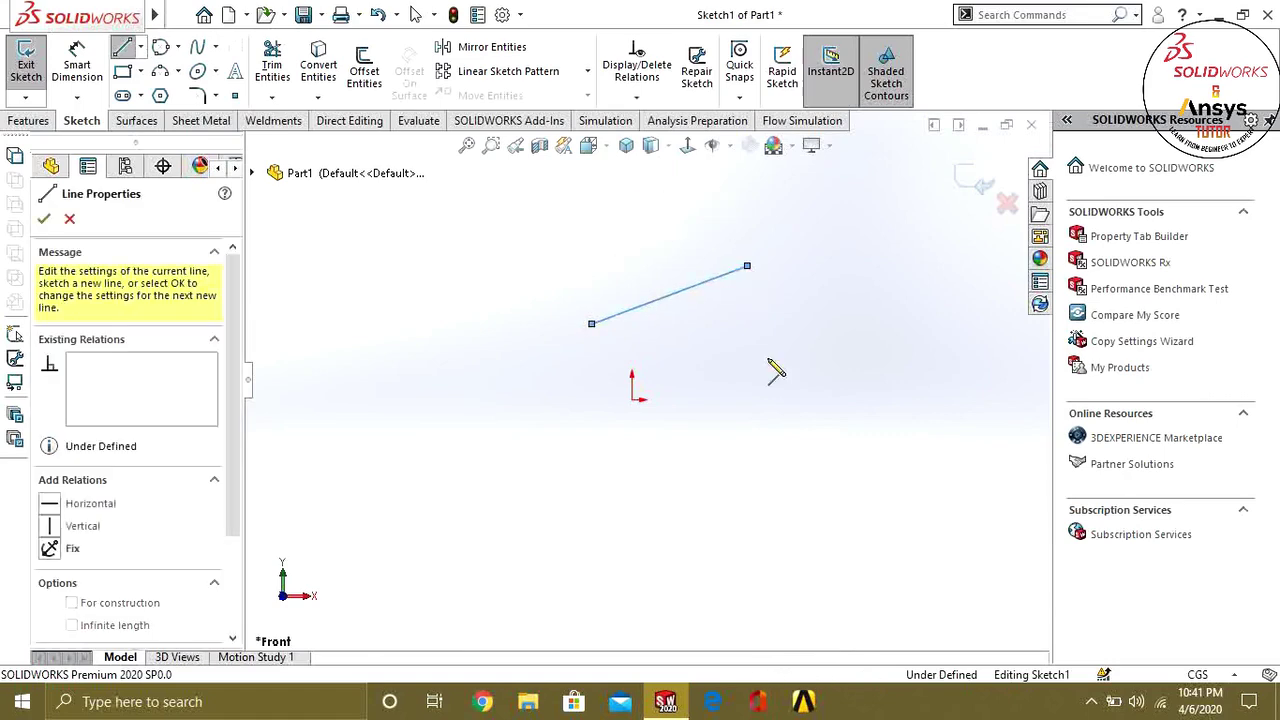
{"action": "left_click", "coordinate": [810, 436]}
{"action": "left_click", "coordinate": [639, 468]}
{"action": "left_click", "coordinate": [592, 323]}
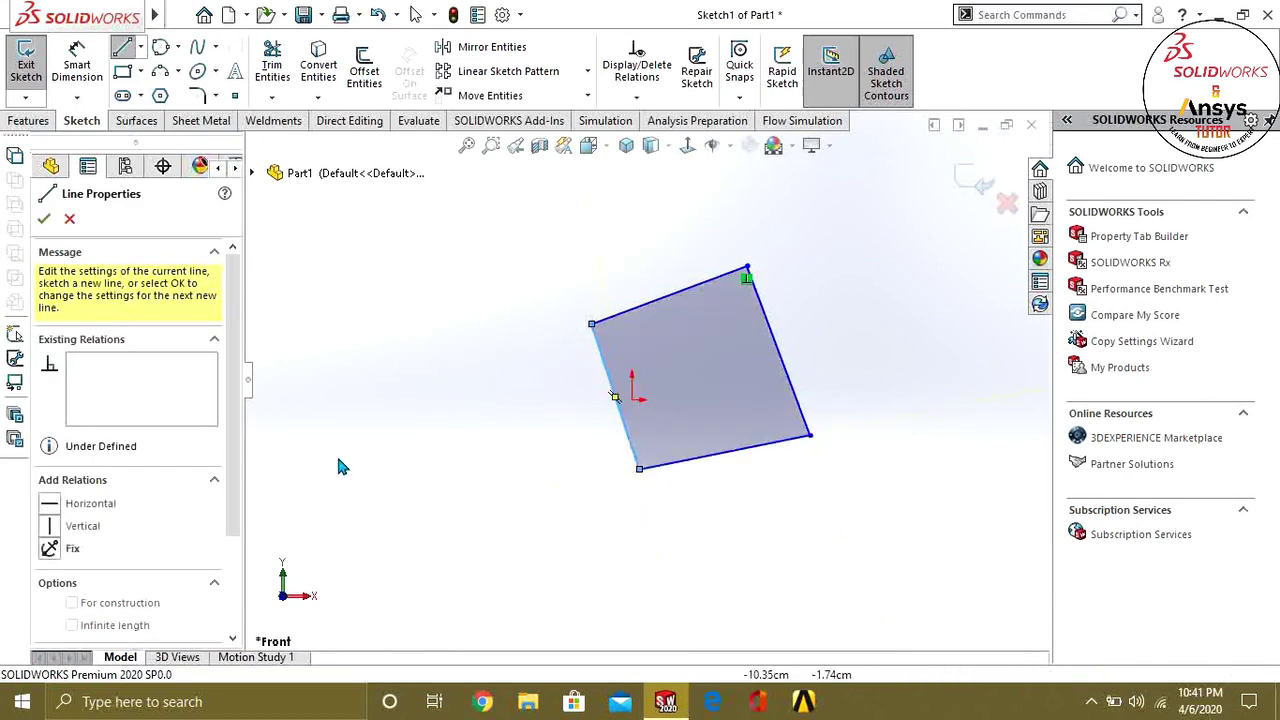
{"action": "mouse_move", "coordinate": [585, 300]}
{"action": "middle_mouse_down"}
{"action": "mouse_move", "coordinate": [646, 423]}
{"action": "mouse_move", "coordinate": [663, 400]}
{"action": "mouse_move", "coordinate": [589, 357]}
{"action": "mouse_move", "coordinate": [645, 433]}
{"action": "mouse_move", "coordinate": [660, 410]}
{"action": "mouse_move", "coordinate": [640, 430]}
{"action": "middle_mouse_up"}
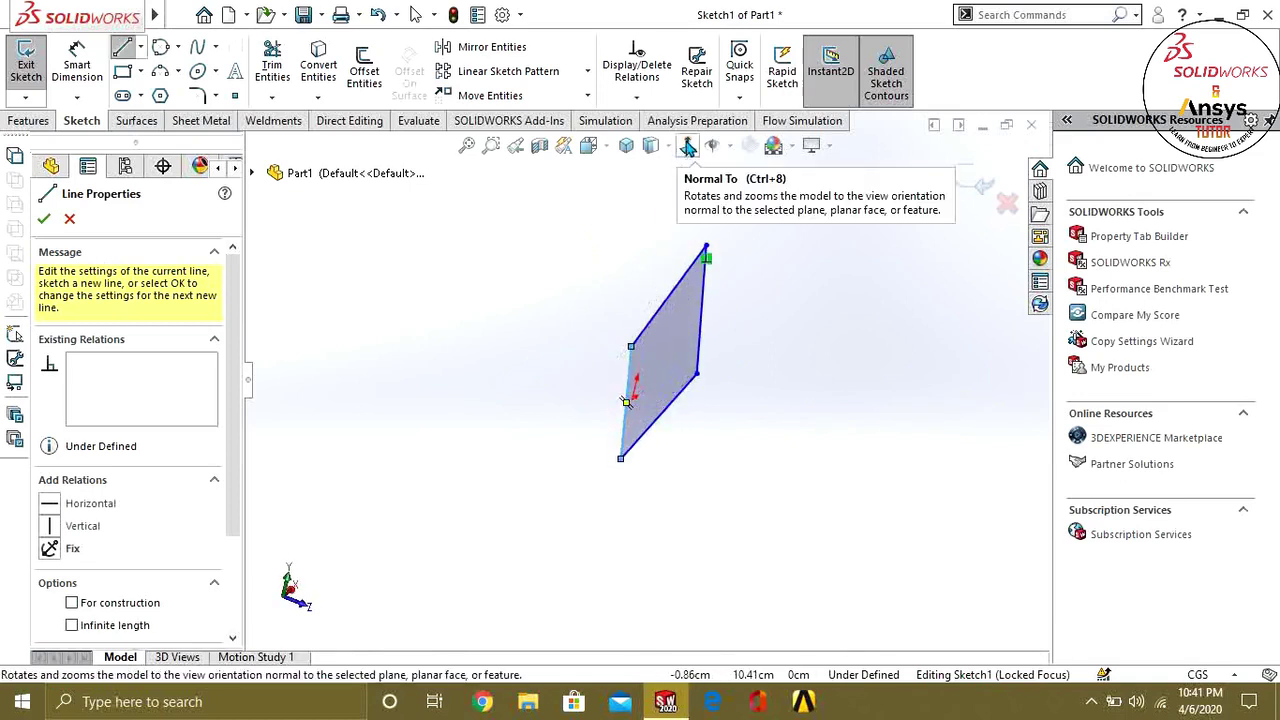
{"action": "key", "text": "ctrl+8"}
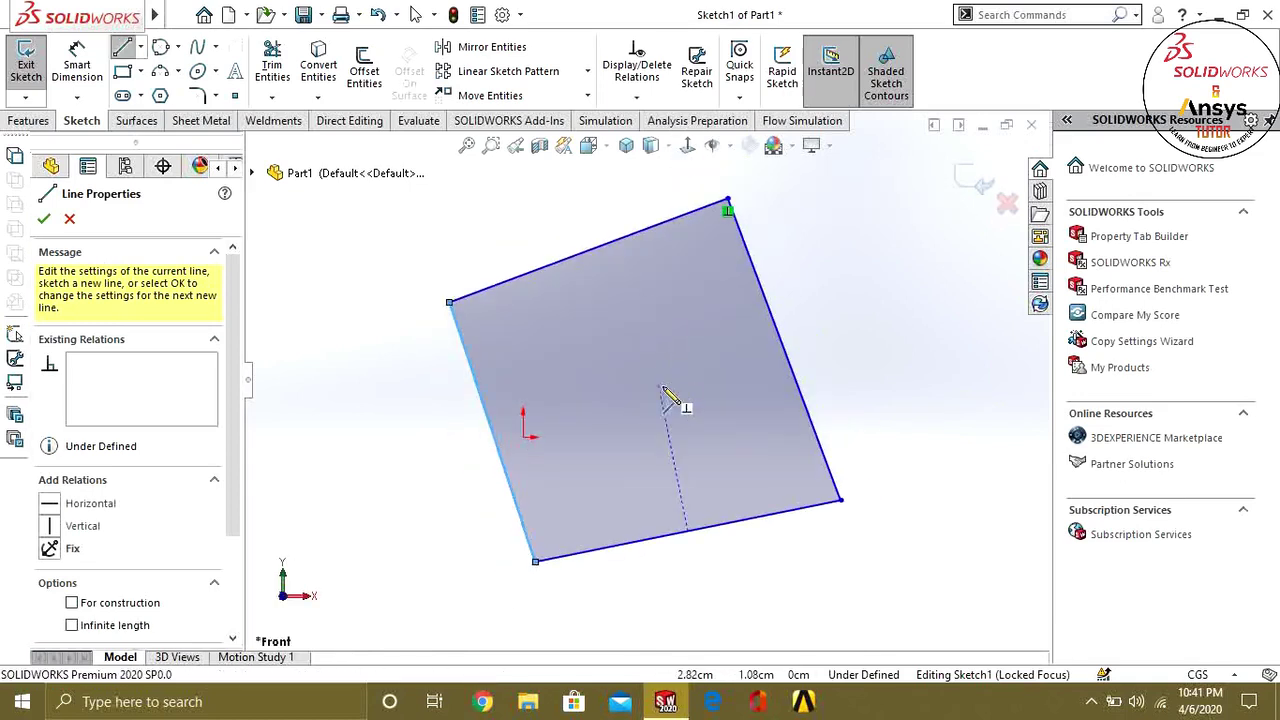
{"action": "scroll", "coordinate": [705, 320], "scroll_direction": "down", "scroll_amount": 1}
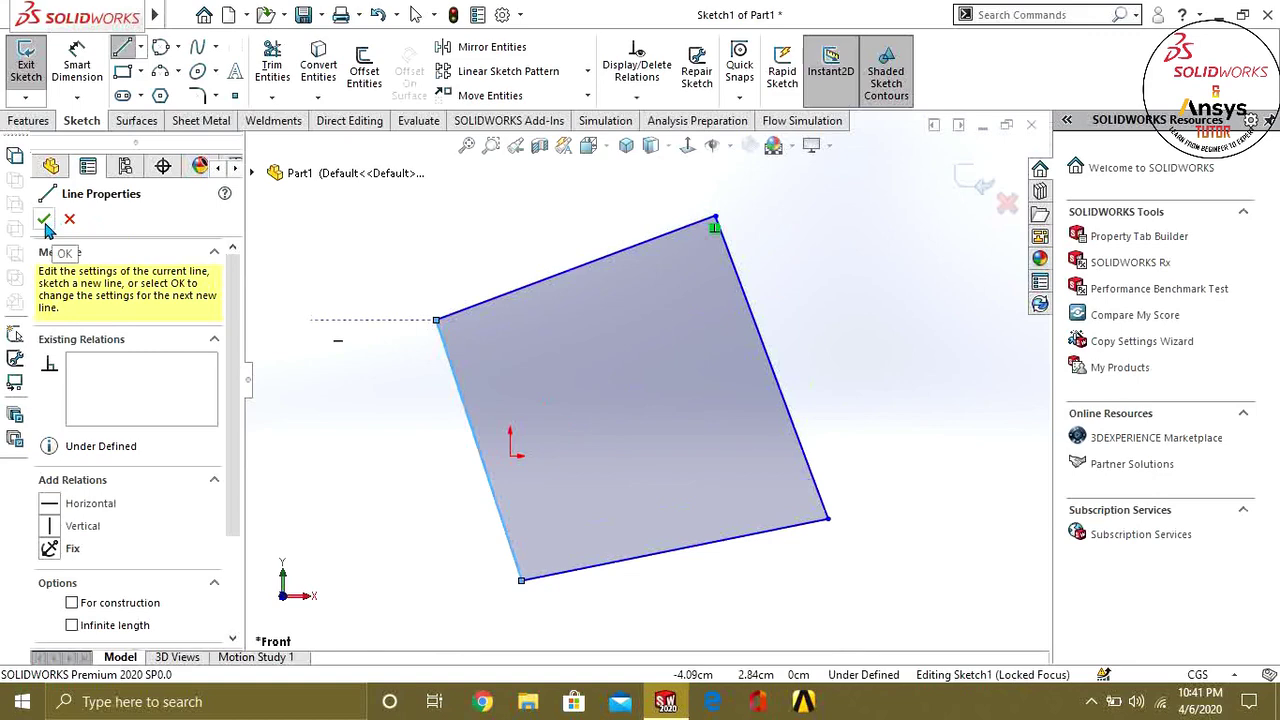
{"action": "left_click", "coordinate": [46, 221]}
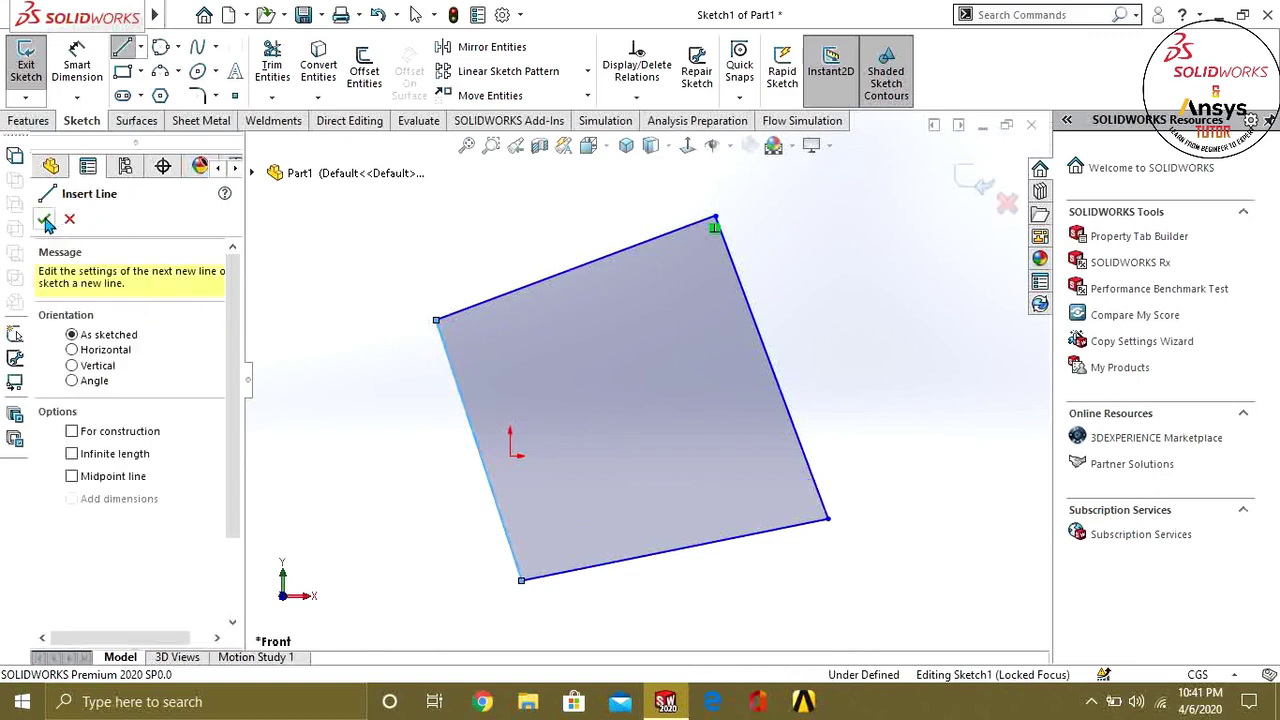
Power-trim away all four edges of the quadrilateral.
{"action": "left_click", "coordinate": [275, 60]}
{"action": "mouse_move", "coordinate": [529, 277]}
{"action": "left_mouse_down"}
{"action": "mouse_move", "coordinate": [443, 509]}
{"action": "mouse_move", "coordinate": [771, 377]}
{"action": "left_mouse_up"}
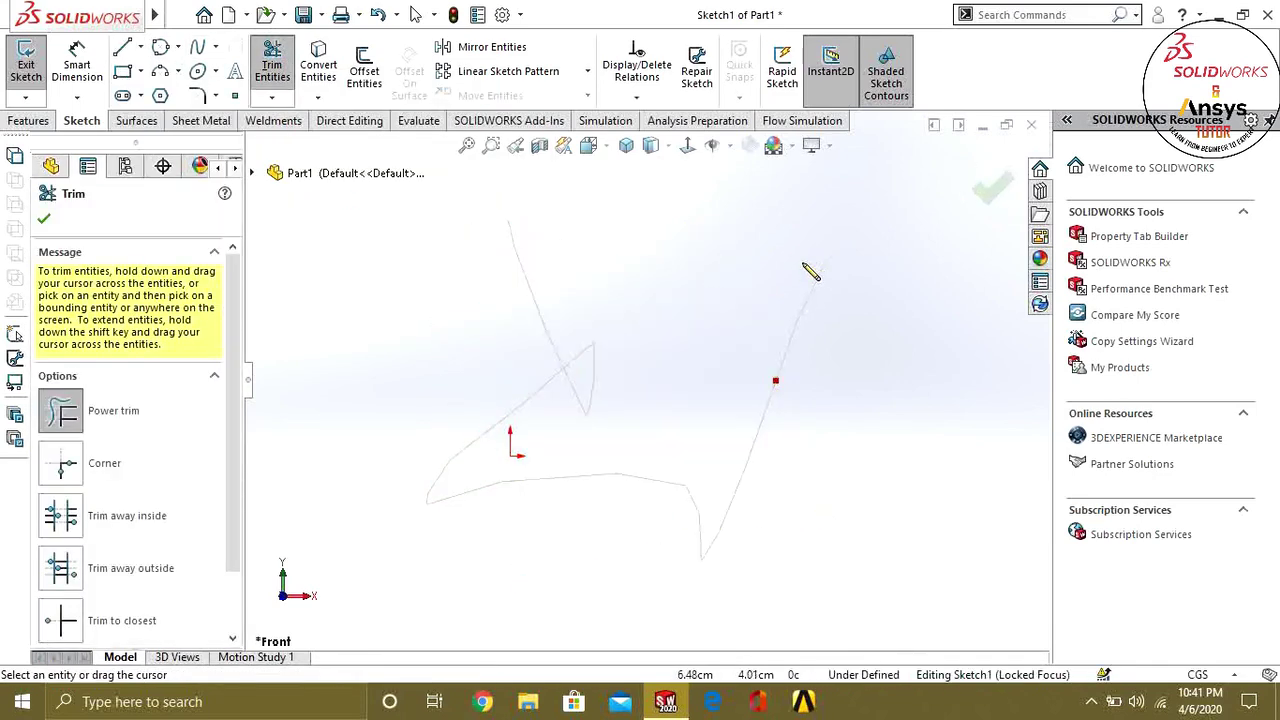
{"action": "left_click", "coordinate": [47, 222]}
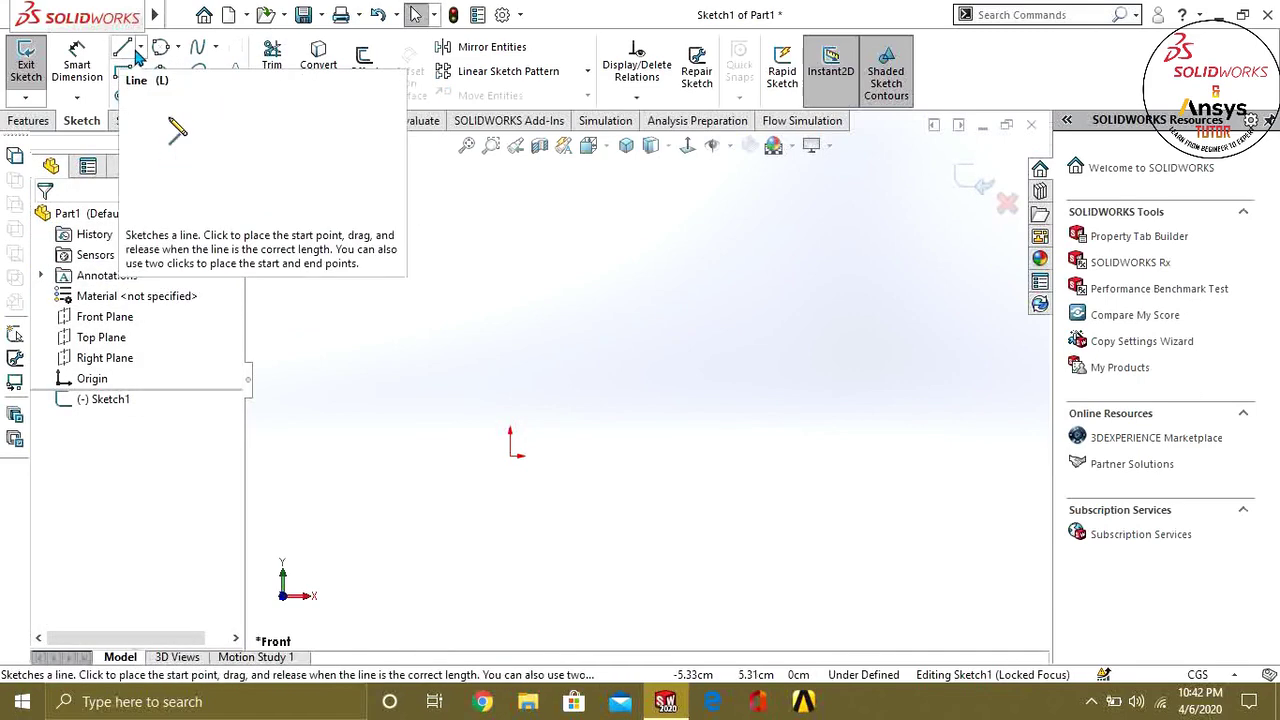
Draw a closed triangle with ordinary lines.
{"action": "left_click", "coordinate": [143, 51]}
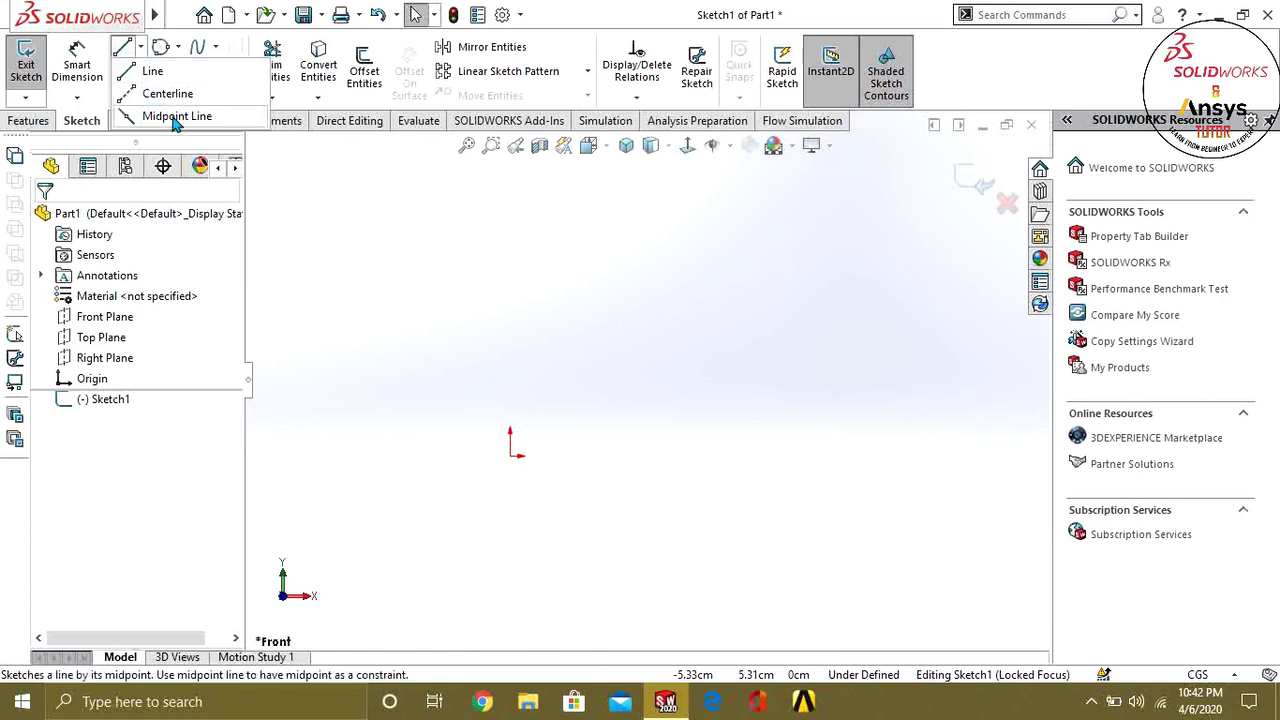
{"action": "left_click", "coordinate": [136, 70]}
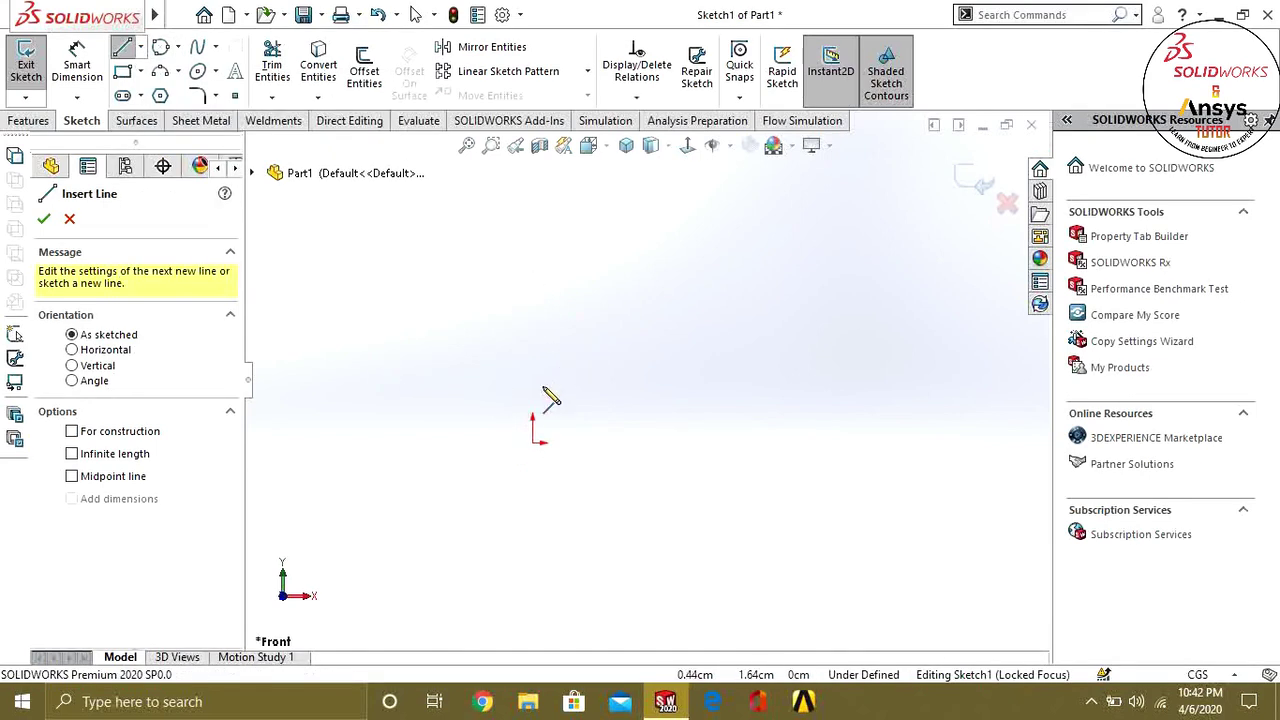
{"action": "left_click", "coordinate": [492, 352]}
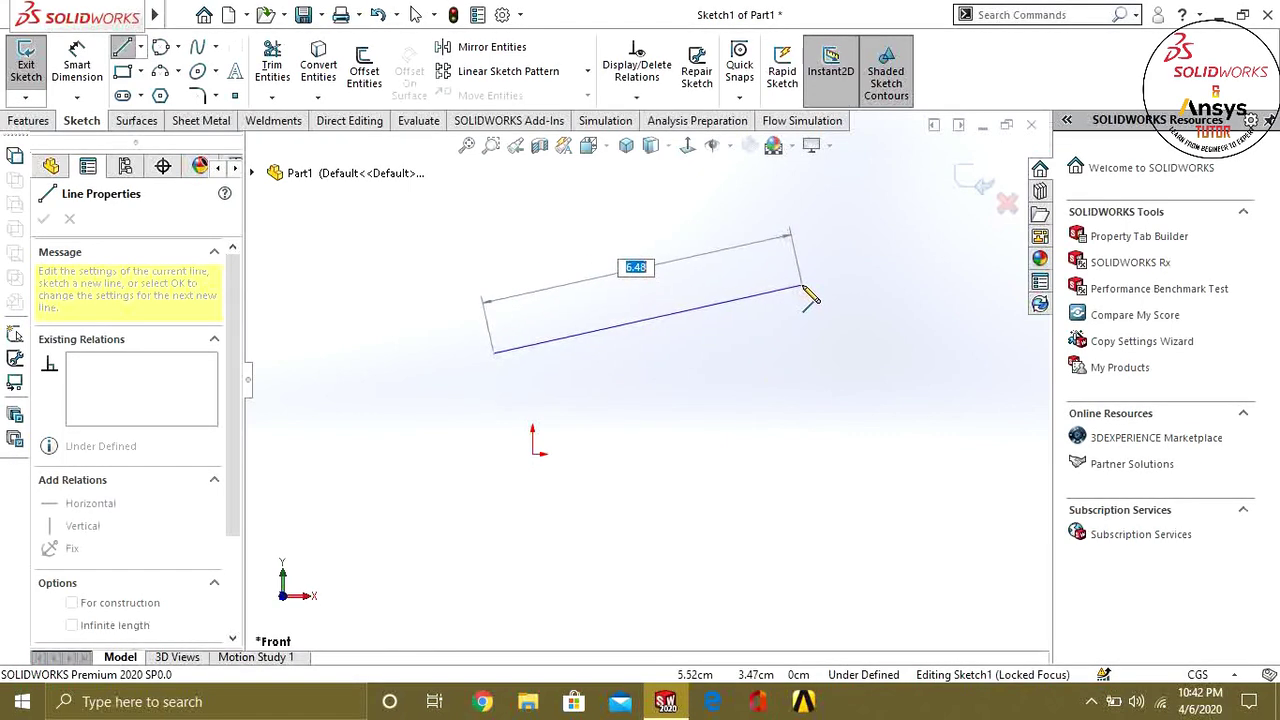
{"action": "left_click", "coordinate": [808, 290]}
{"action": "scroll", "coordinate": [640, 375], "scroll_direction": "up", "scroll_amount": 2}
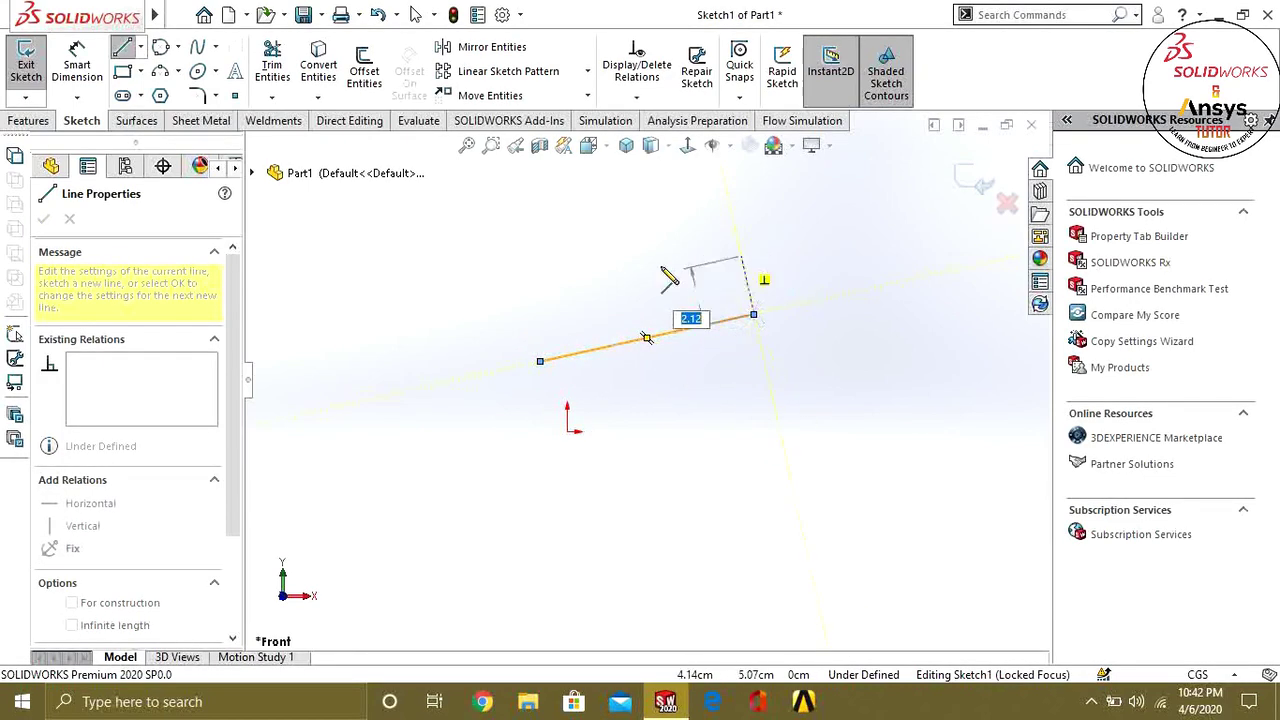
{"action": "left_click", "coordinate": [753, 423]}
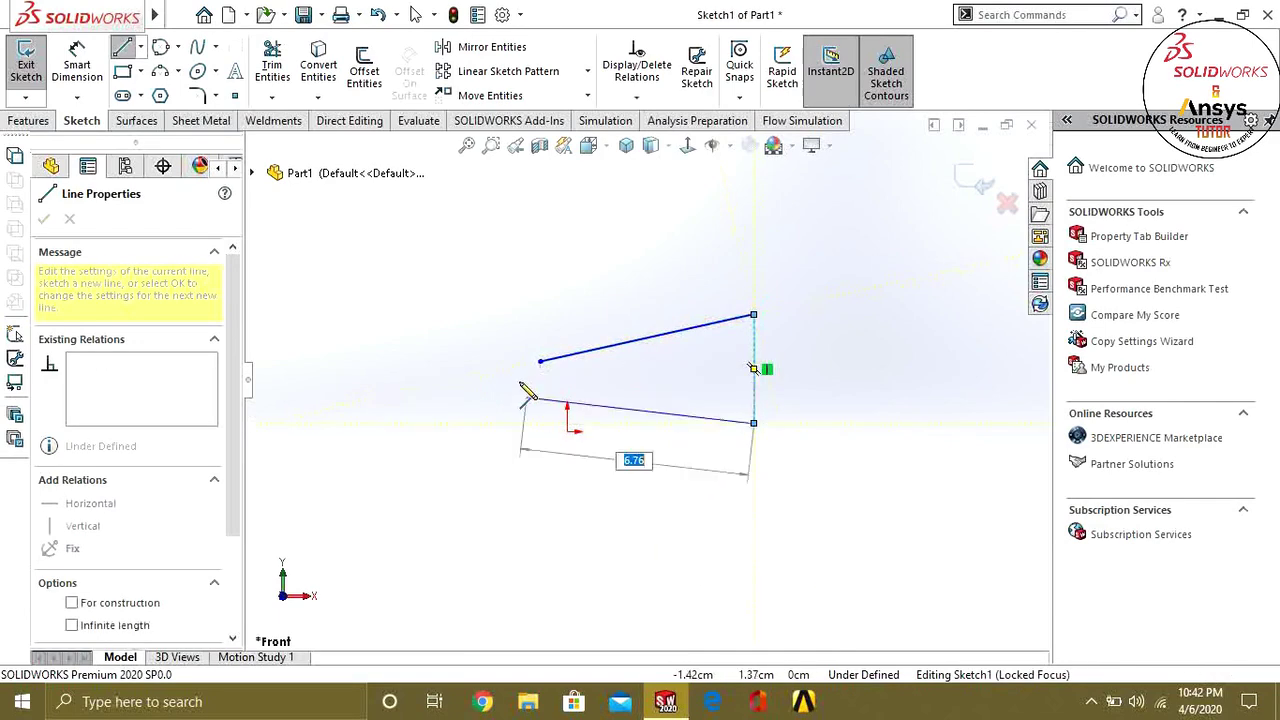
{"action": "left_click", "coordinate": [540, 361]}
{"action": "middle_click_drag", "start_coordinate": [857, 363], "coordinate": [399, 267]}
Draw a closed nine-cornered polygon around the triangle.
{"action": "left_click", "coordinate": [391, 251]}
{"action": "left_click", "coordinate": [561, 203]}
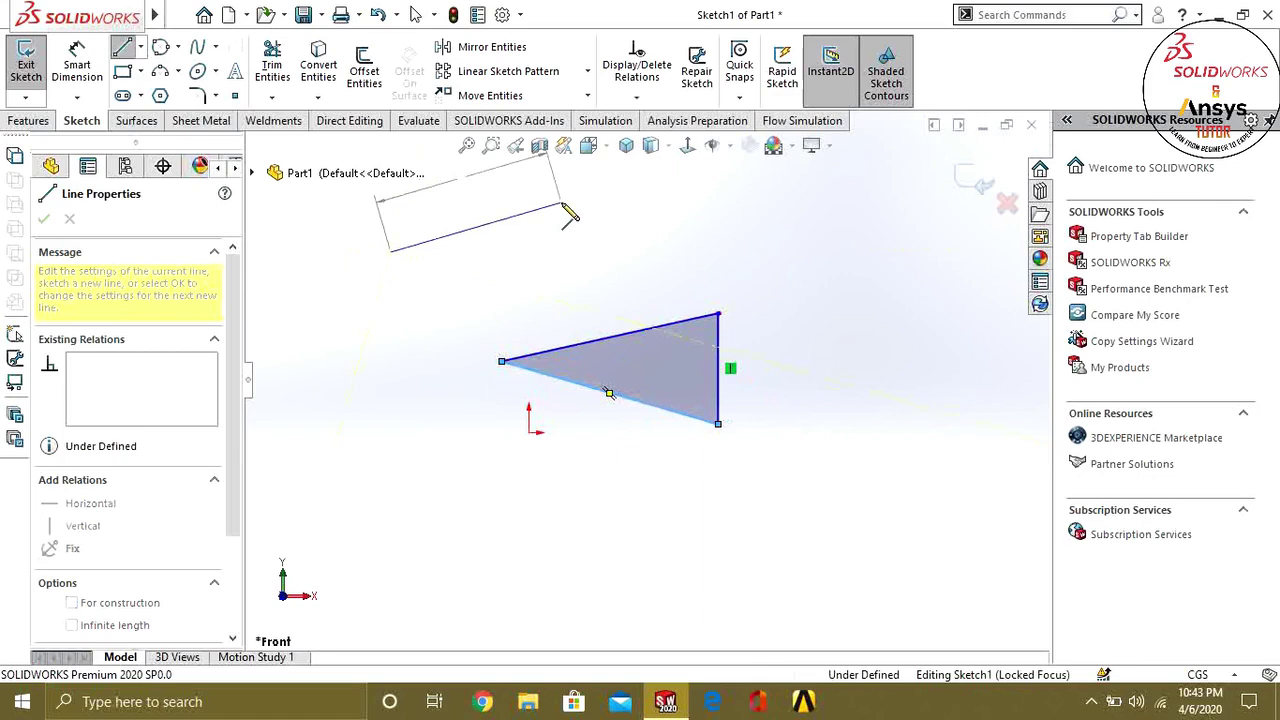
{"action": "left_click", "coordinate": [578, 280]}
{"action": "left_click", "coordinate": [400, 325]}
{"action": "left_click", "coordinate": [427, 433]}
{"action": "left_click", "coordinate": [776, 487]}
{"action": "left_click", "coordinate": [842, 326]}
{"action": "left_click", "coordinate": [757, 219]}
{"action": "left_click", "coordinate": [466, 190]}
{"action": "left_click", "coordinate": [392, 251]}
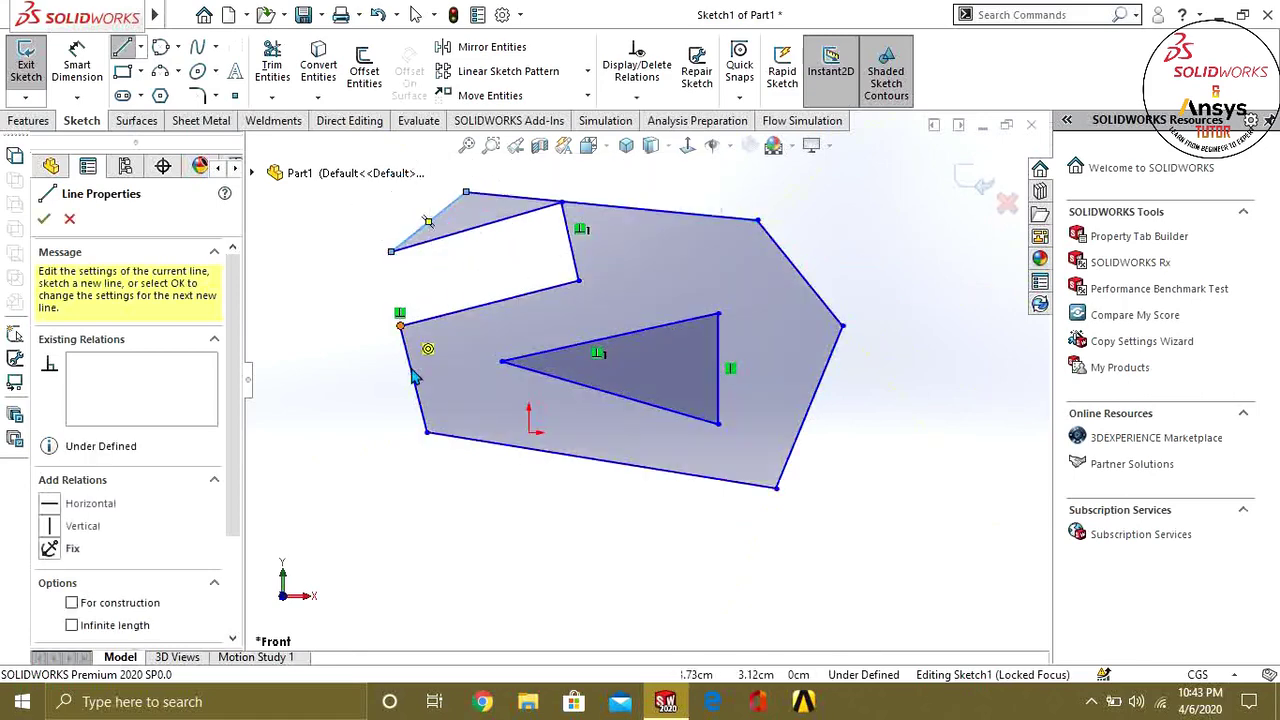
Undo the polygon and triangle lines, leaving the sketch empty.
{"action": "key", "text": "ctrl+z"}
{"action": "key", "text": "ctrl+z"}
{"action": "key", "text": "ctrl+z"}
{"action": "key", "text": "ctrl+z"}
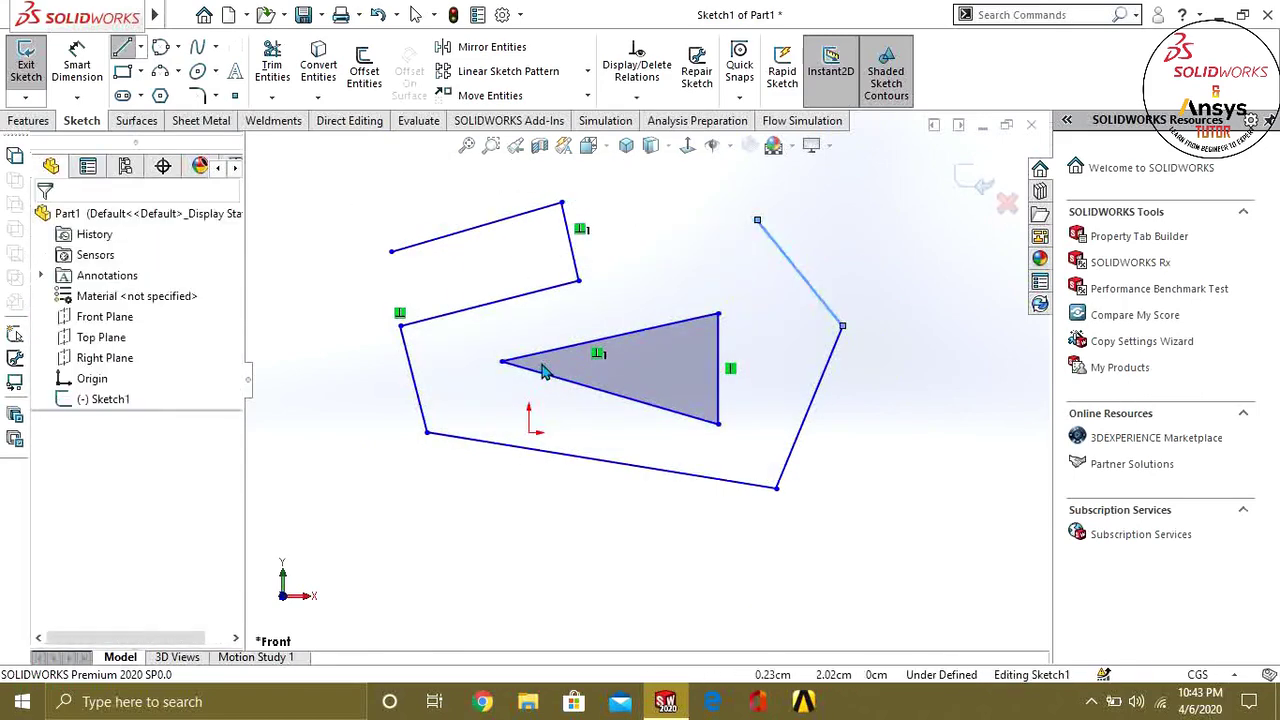
{"action": "key", "text": "ctrl+z"}
{"action": "key", "text": "ctrl+z"}
{"action": "key", "text": "ctrl+z"}
{"action": "key", "text": "ctrl+z"}
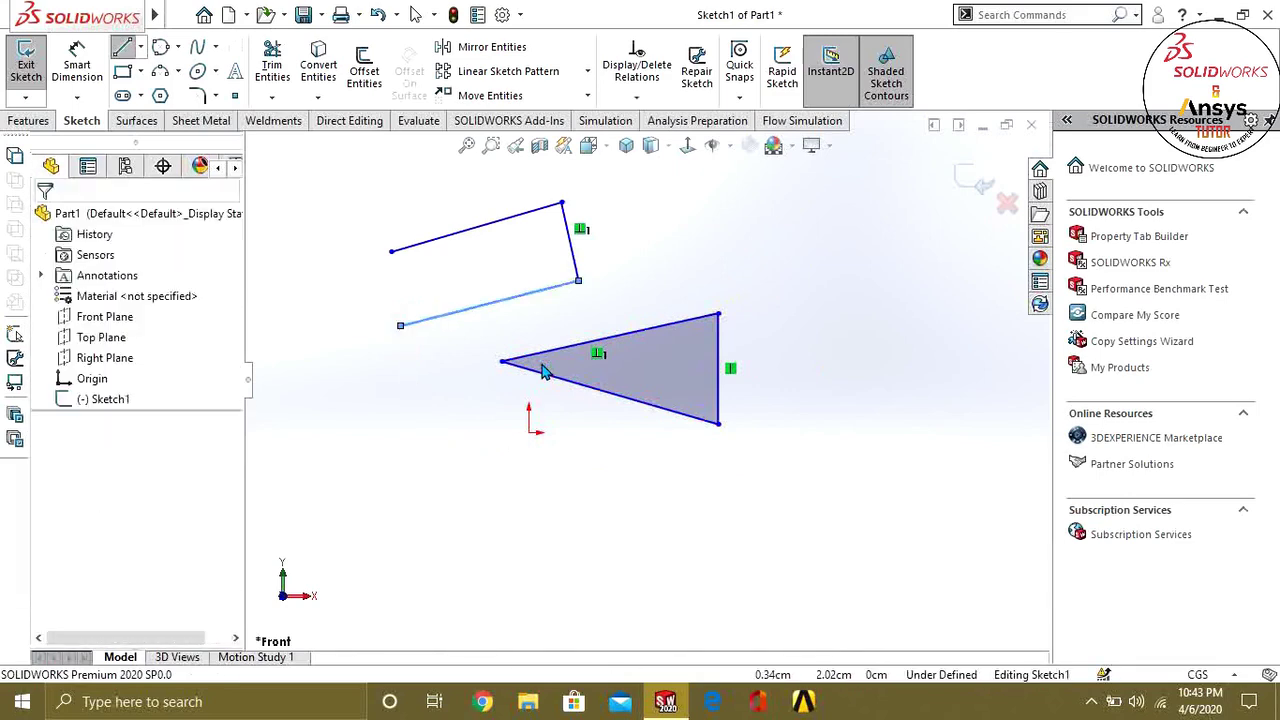
{"action": "key", "text": "ctrl+z"}
{"action": "key", "text": "ctrl+z"}
{"action": "key", "text": "ctrl+z"}
{"action": "key", "text": "ctrl+z"}
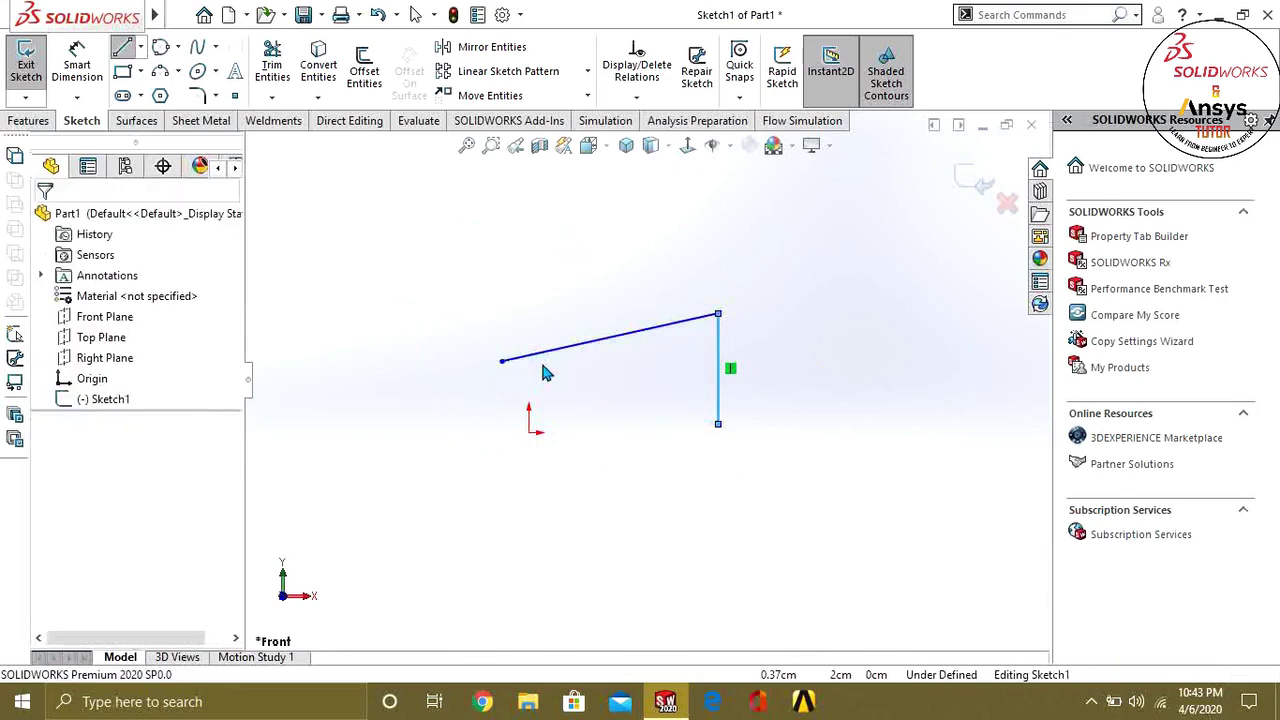
Draw a horizontal line using the Line tool's Horizontal orientation.
{"action": "left_click", "coordinate": [121, 50]}
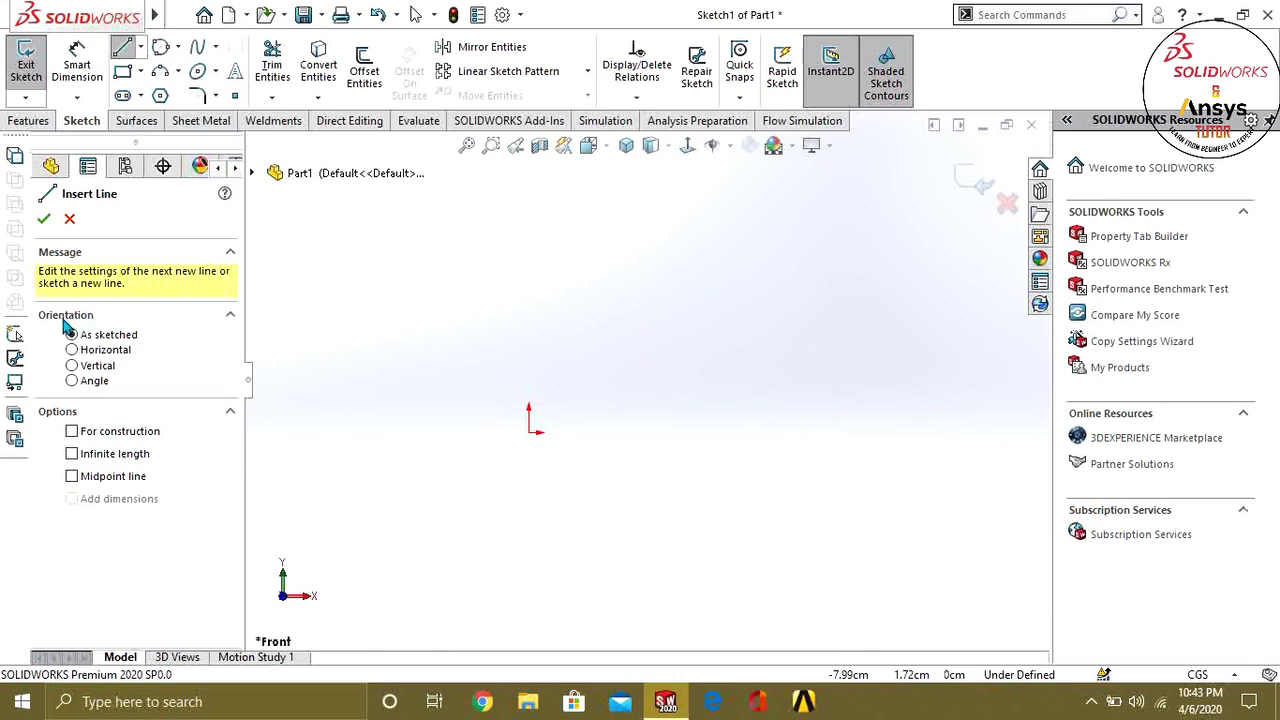
{"action": "left_click", "coordinate": [72, 350]}
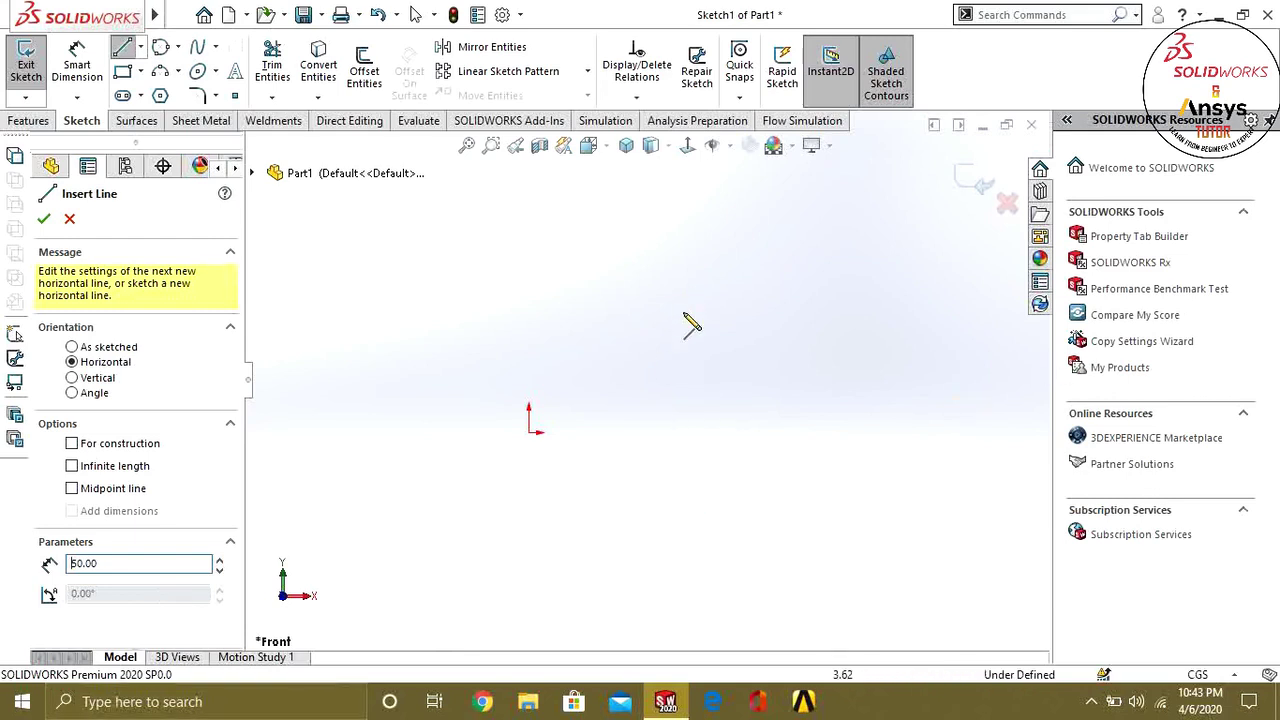
{"action": "left_click", "coordinate": [658, 308]}
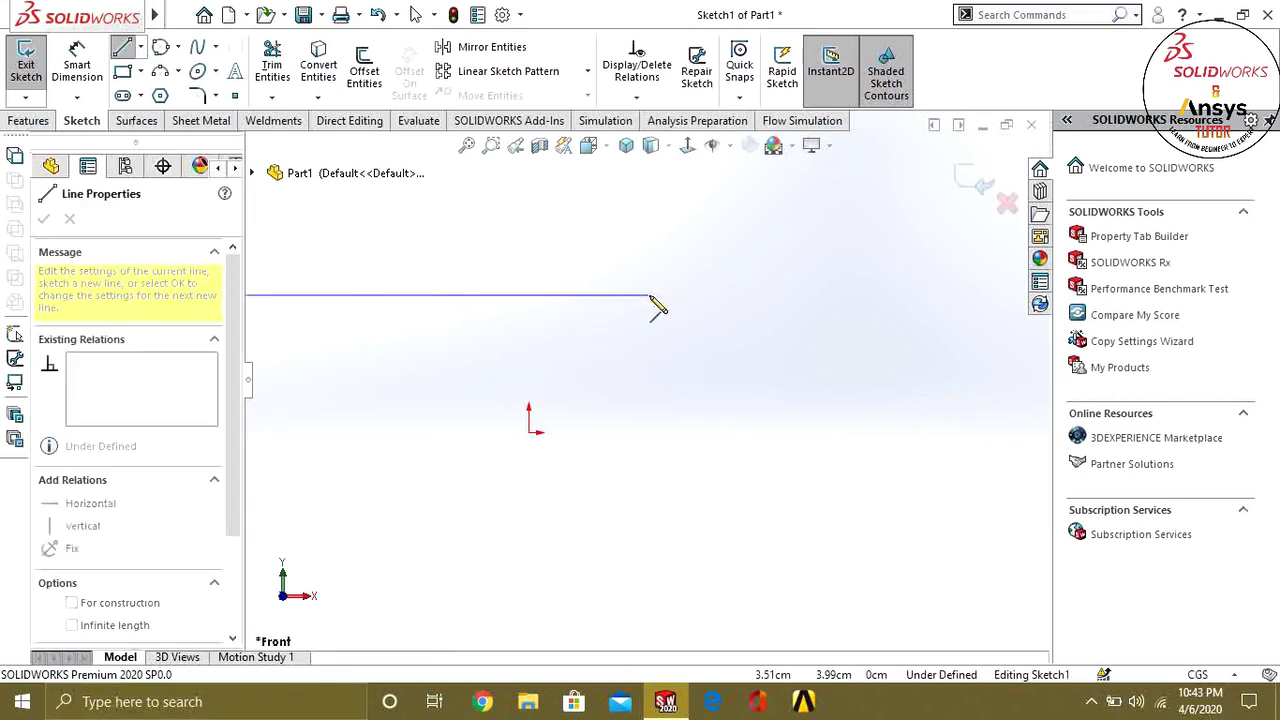
{"action": "scroll", "coordinate": [572, 370], "scroll_direction": "up", "scroll_amount": 2}
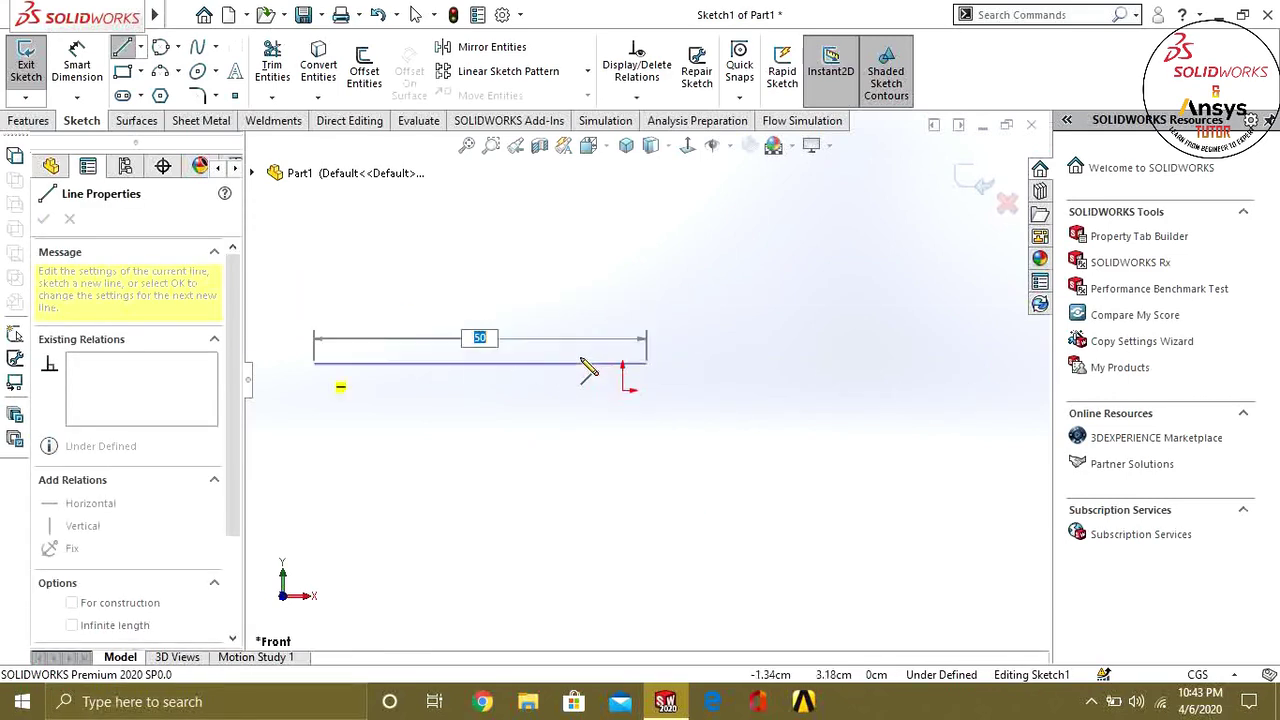
{"action": "scroll", "coordinate": [485, 313], "scroll_direction": "down", "scroll_amount": 2}
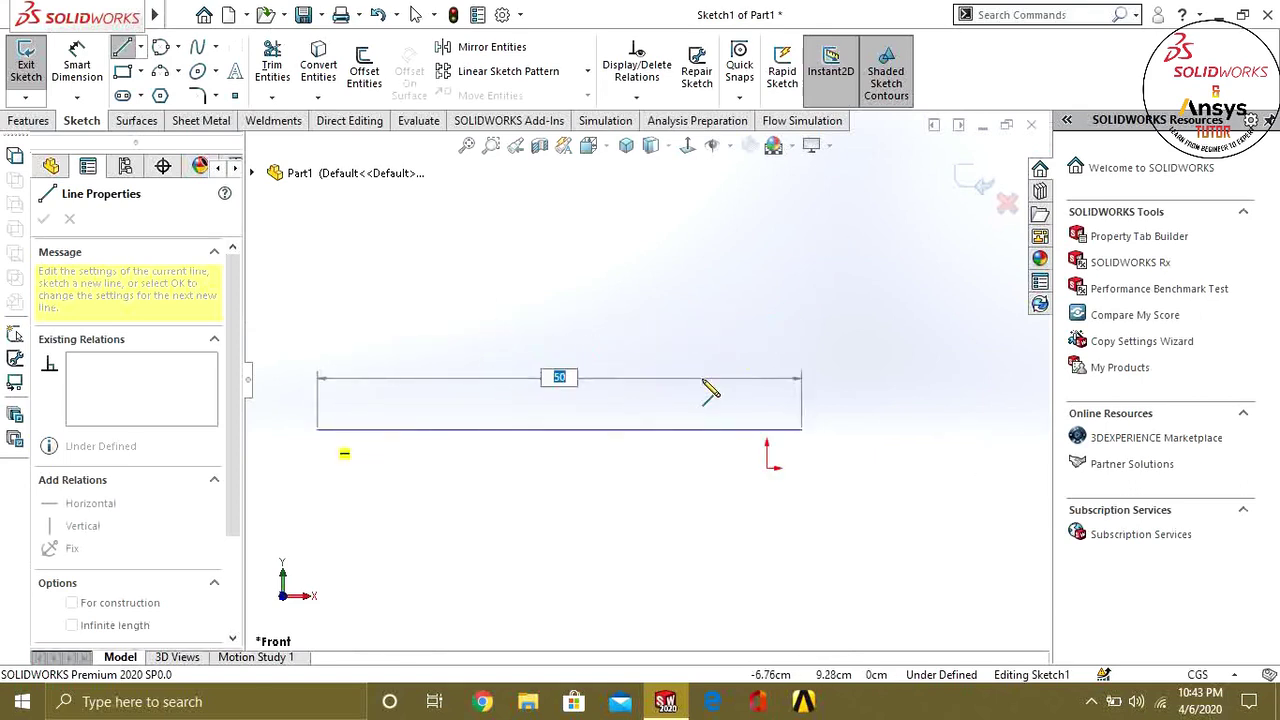
{"action": "scroll", "coordinate": [645, 370], "scroll_direction": "up", "scroll_amount": 2}
{"action": "scroll", "coordinate": [705, 412], "scroll_direction": "down", "scroll_amount": 2}
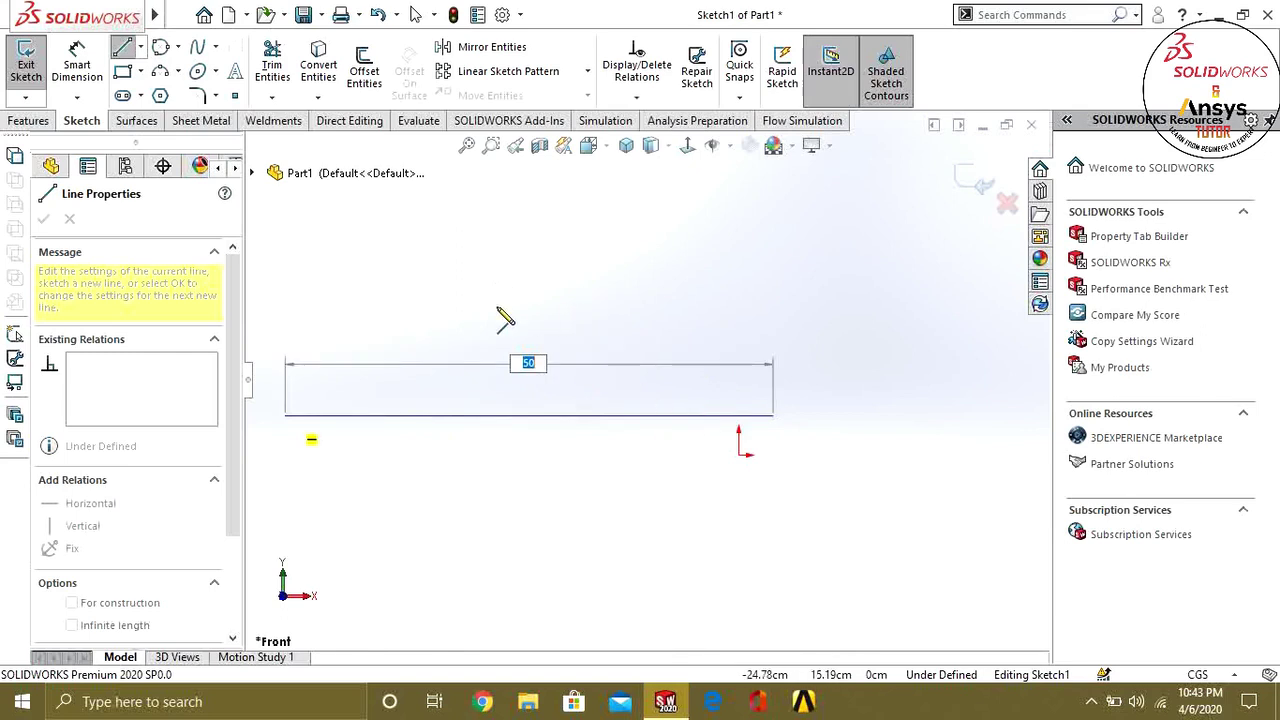
{"action": "scroll", "coordinate": [505, 318], "scroll_direction": "up", "scroll_amount": 1}
{"action": "scroll", "coordinate": [234, 508], "scroll_direction": "down", "scroll_amount": 3}
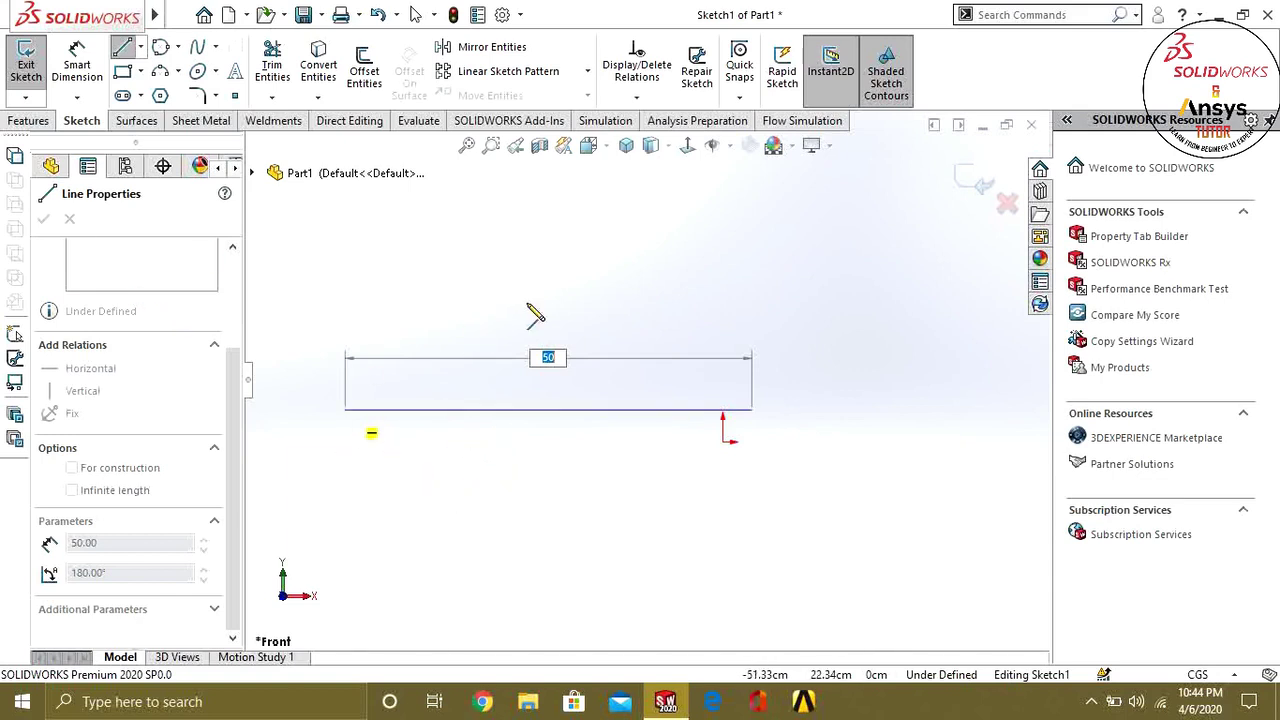
Add a horizontal relation to the line, then delete the now over-defined line.
{"action": "left_click", "coordinate": [460, 408]}
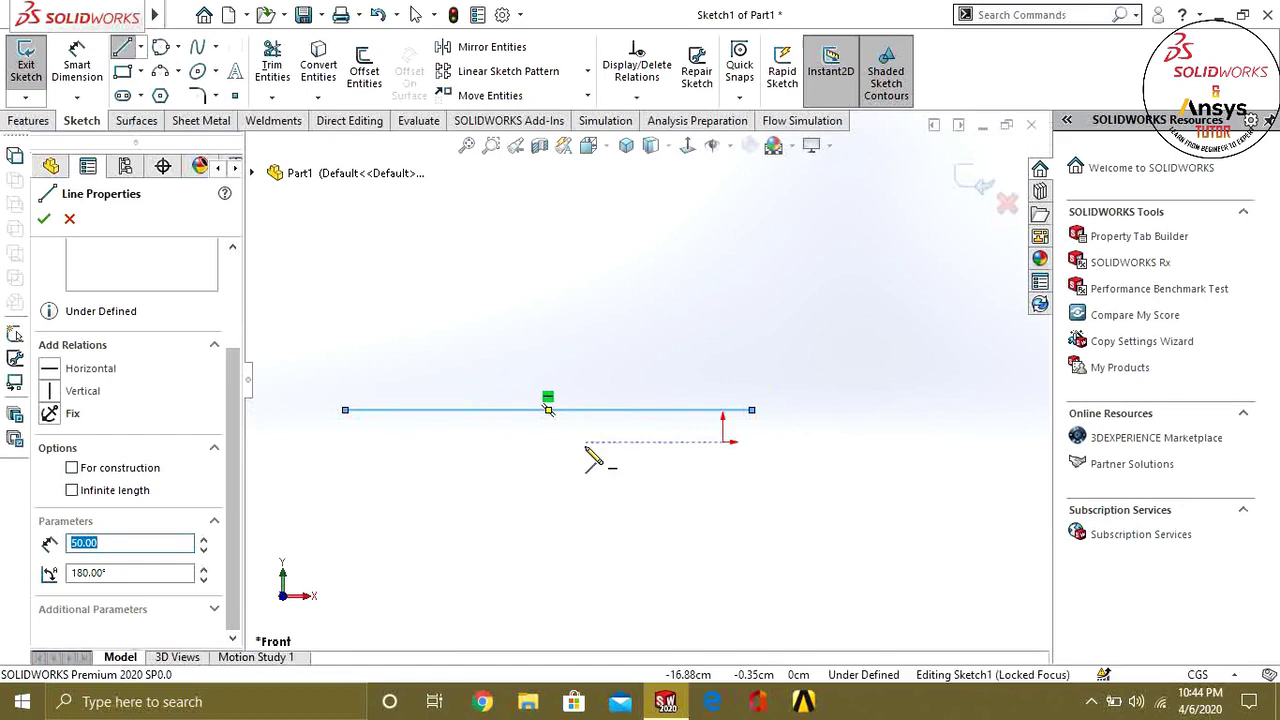
{"action": "left_click", "coordinate": [58, 392]}
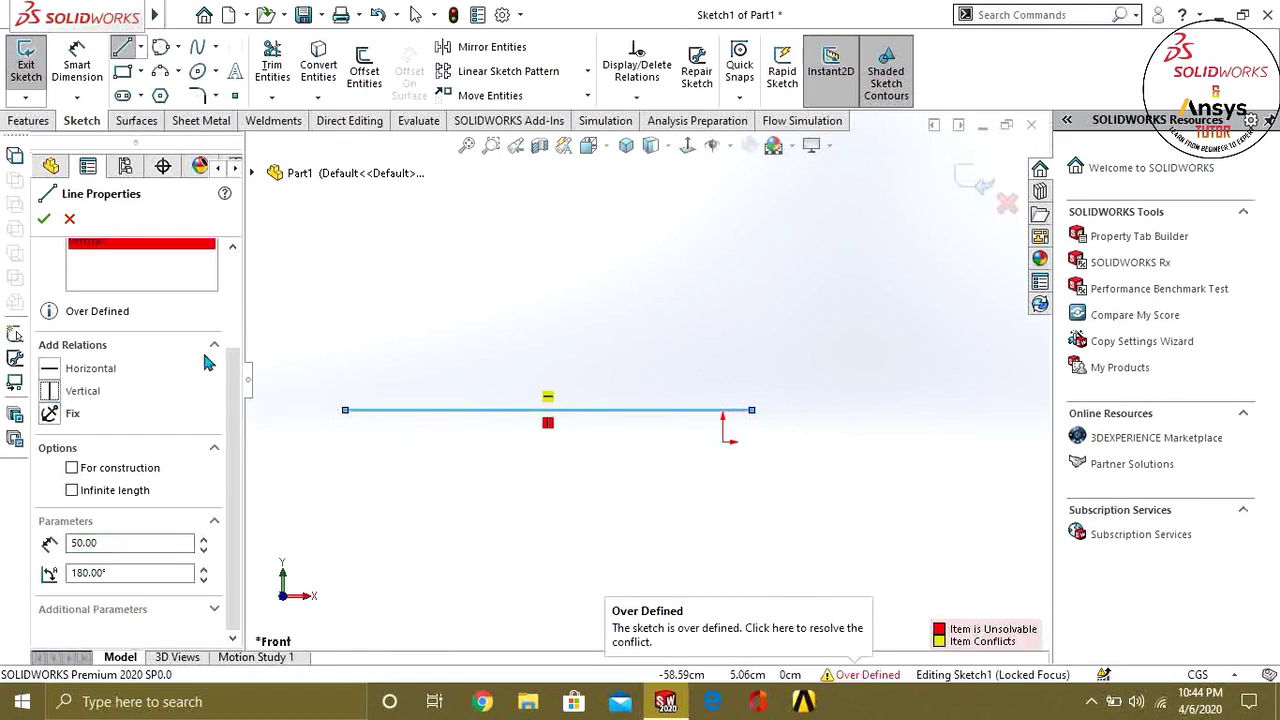
{"action": "left_click", "coordinate": [72, 220]}
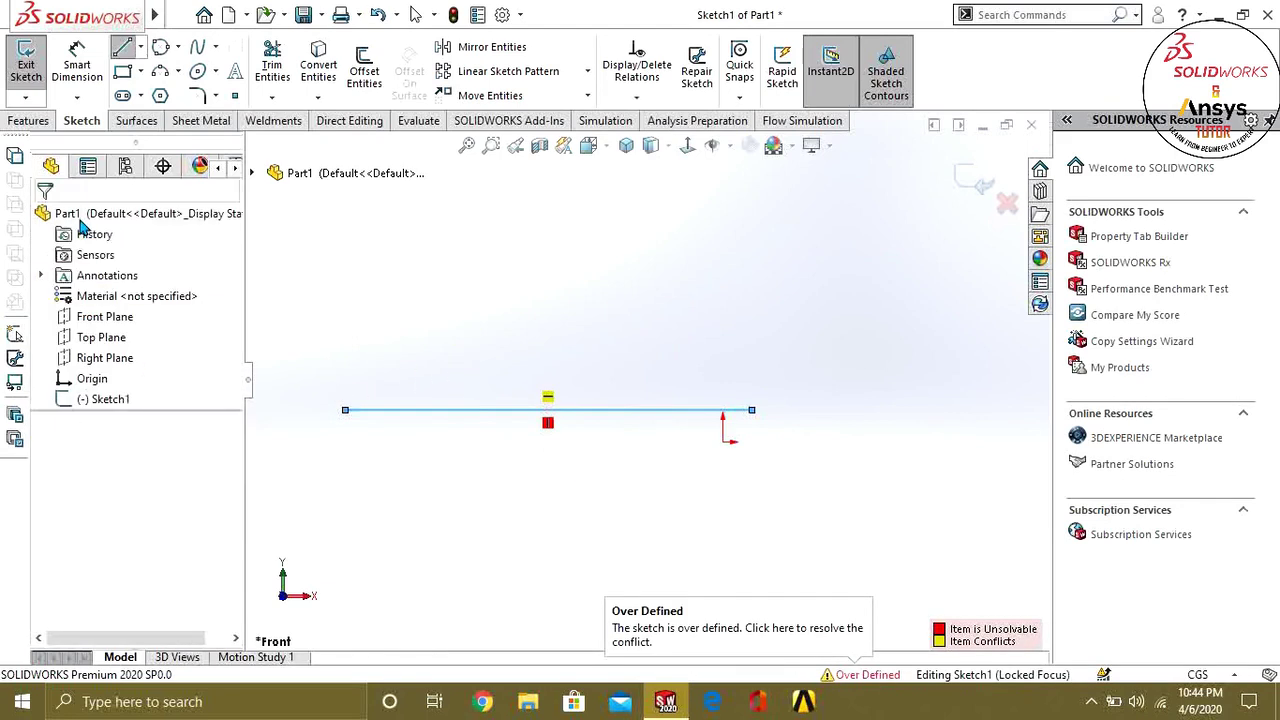
{"action": "key", "text": "ctrl+z"}
{"action": "key", "text": "Delete"}
{"action": "left_click", "coordinate": [122, 71]}
{"action": "left_click", "coordinate": [122, 47]}
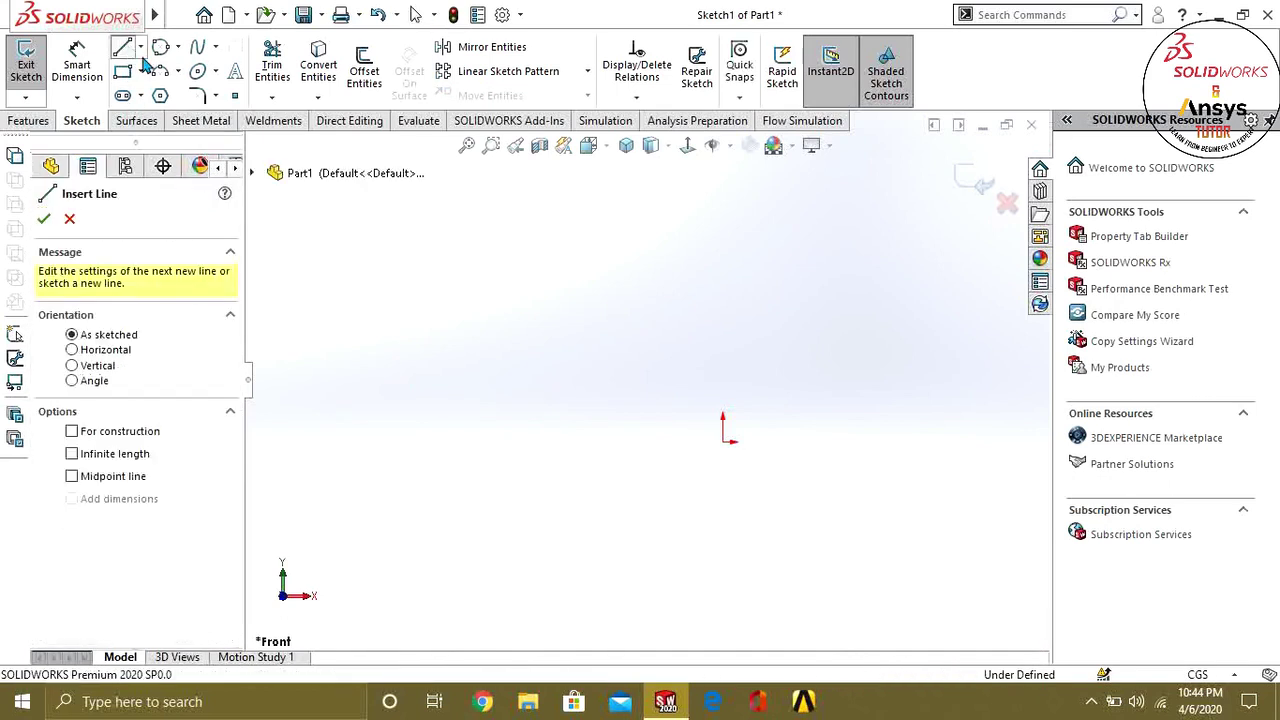
Draw a vertical line 50 long using the Vertical orientation.
{"action": "left_click", "coordinate": [85, 369]}
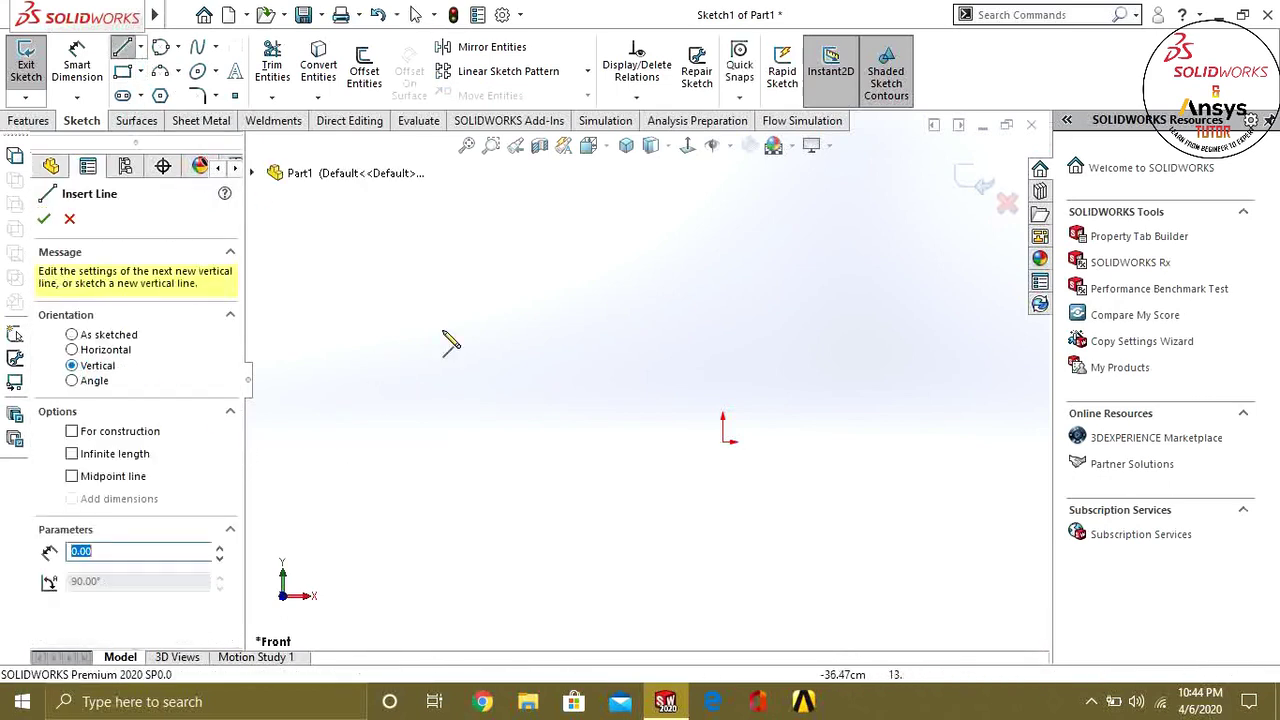
{"action": "left_click", "coordinate": [527, 262]}
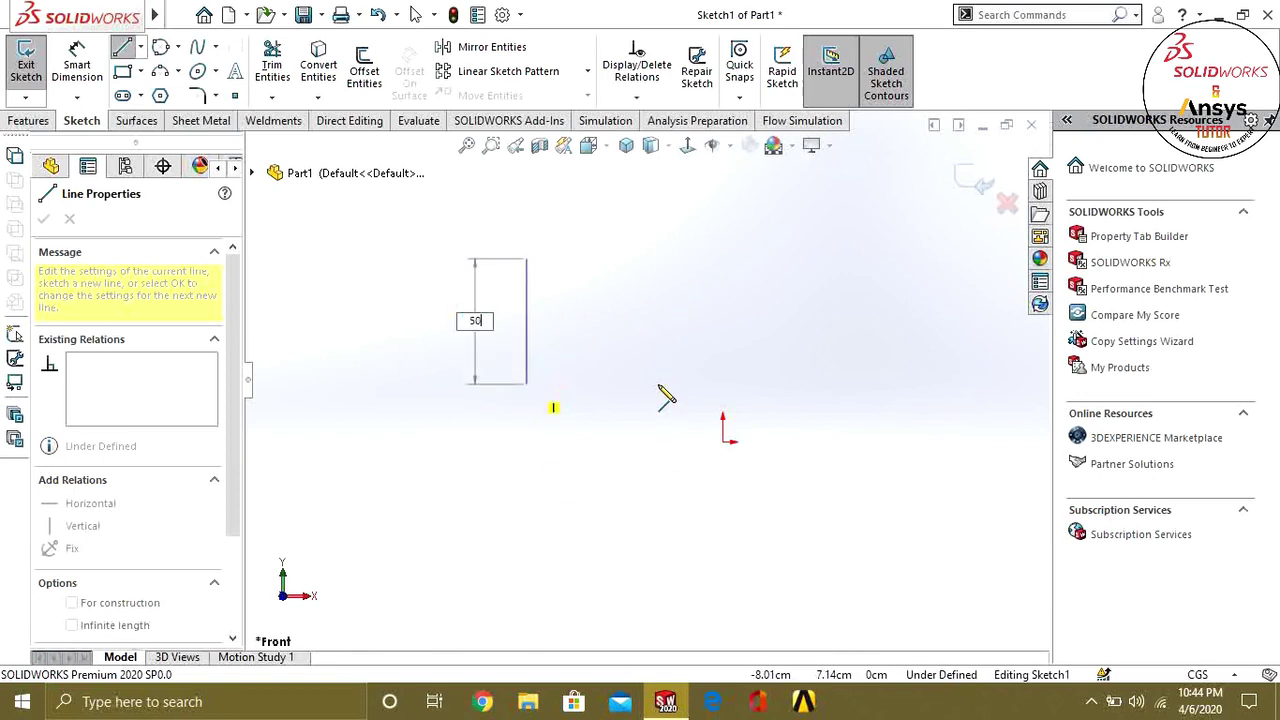
{"action": "key", "text": "Return"}
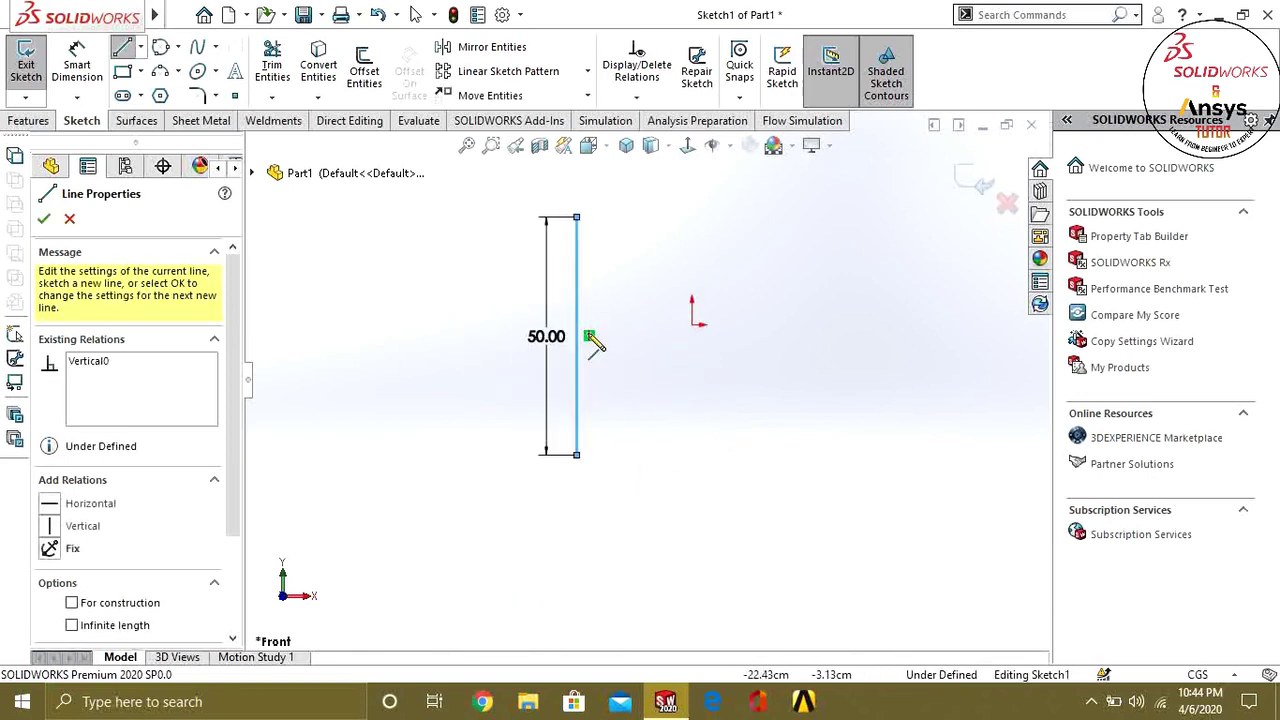
{"action": "left_click", "coordinate": [69, 222]}
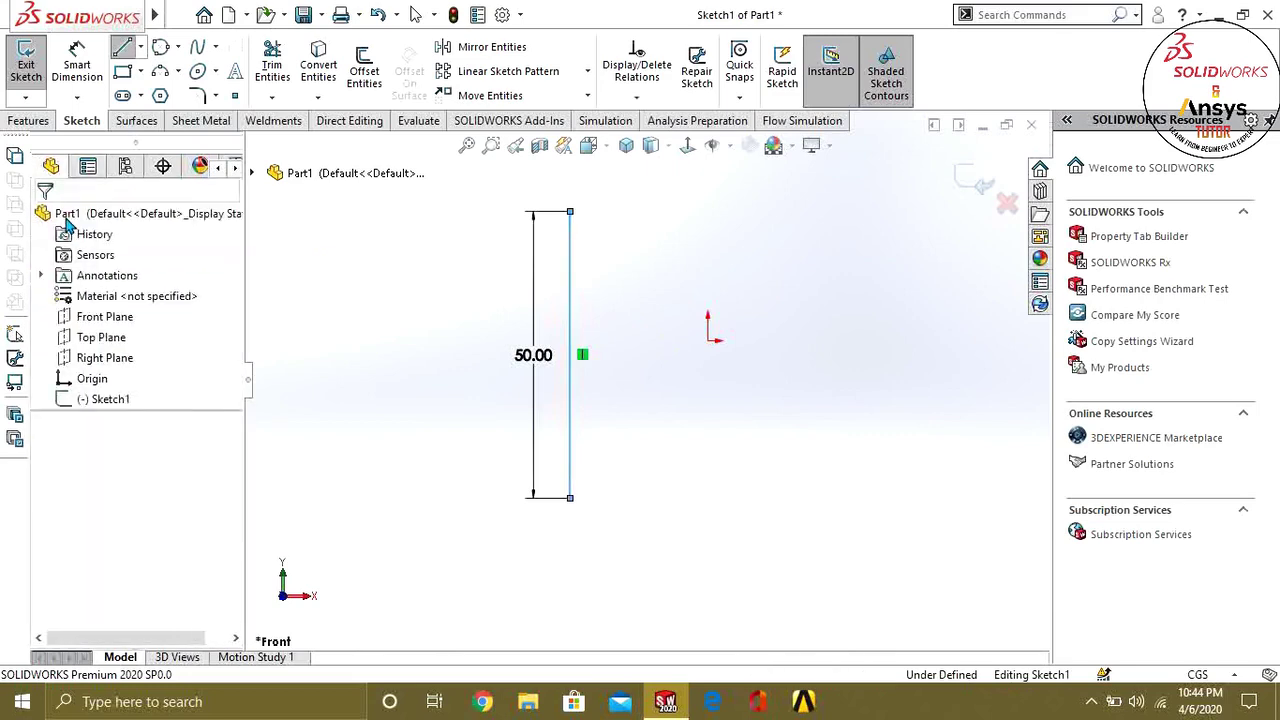
Power-trim away the 50 long vertical line.
{"action": "left_click", "coordinate": [272, 65]}
{"action": "left_click_drag", "start_coordinate": [430, 251], "coordinate": [580, 285]}
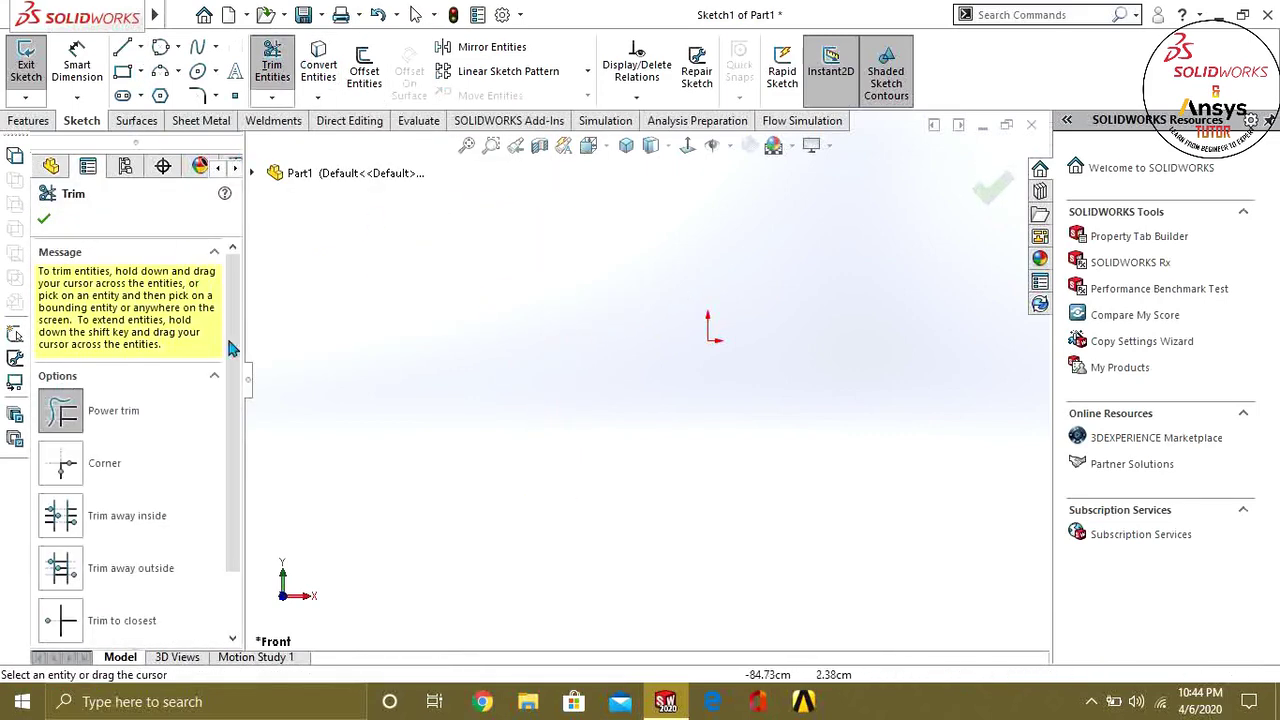
{"action": "scroll", "coordinate": [200, 273], "scroll_direction": "down", "scroll_amount": 2}
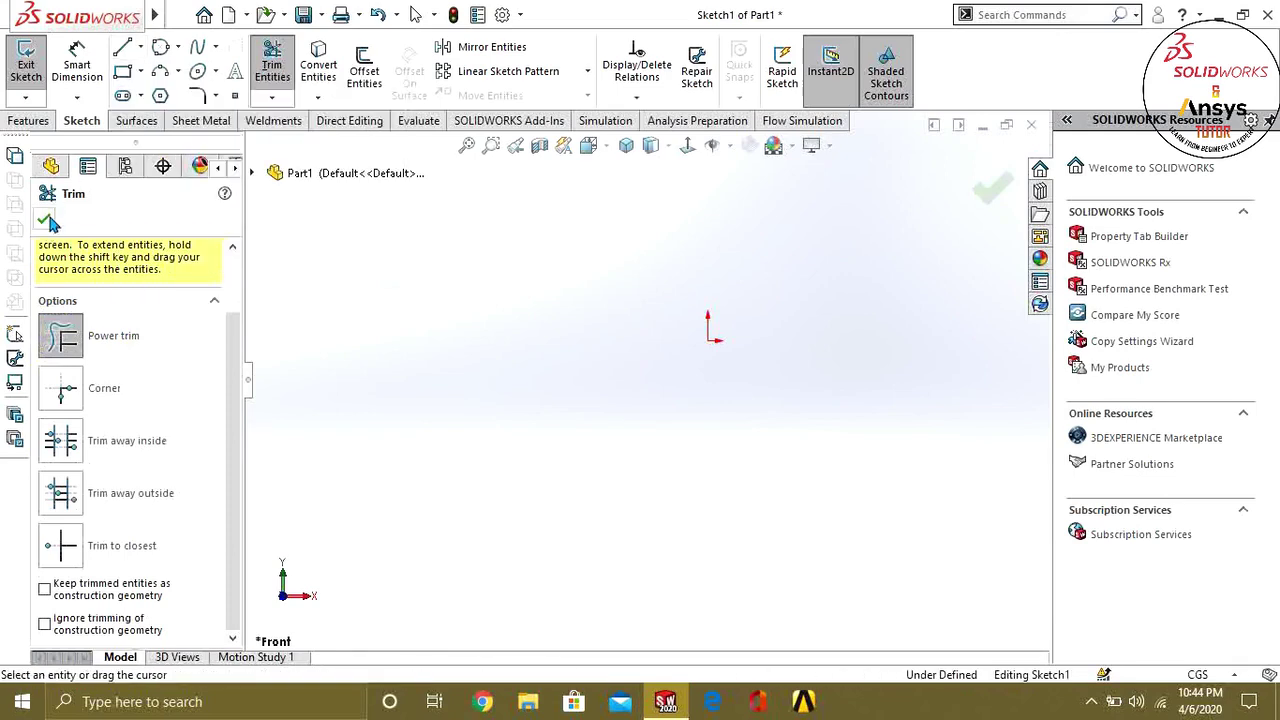
{"action": "left_click", "coordinate": [46, 213]}
Draw a vertical centerline up from the origin, then centerlines right and back to the origin.
{"action": "left_click", "coordinate": [140, 47]}
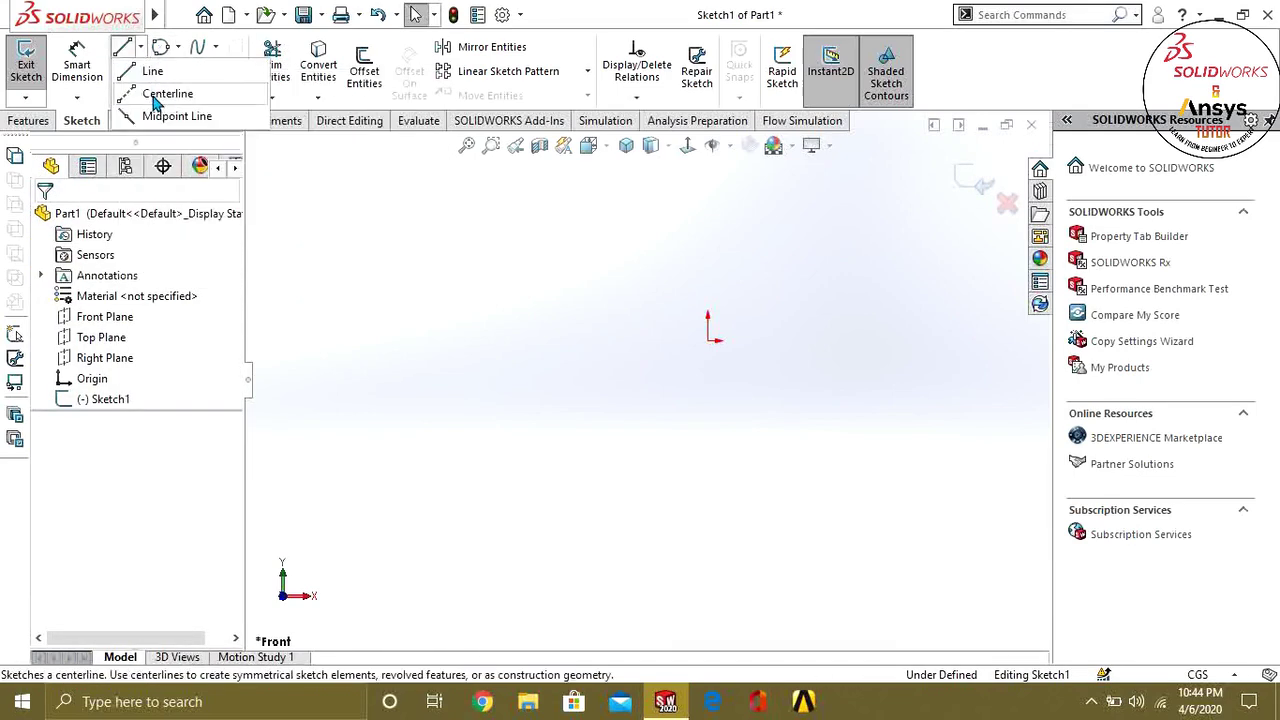
{"action": "left_click", "coordinate": [160, 94]}
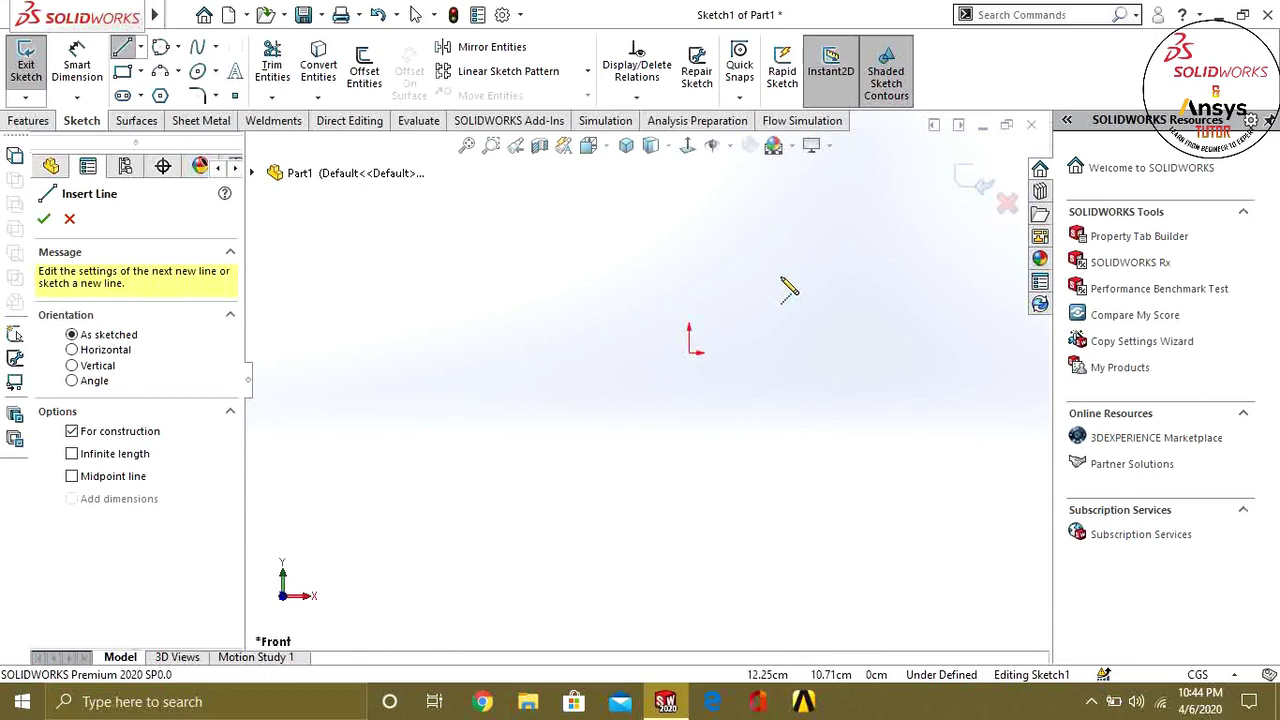
{"action": "left_click", "coordinate": [658, 378]}
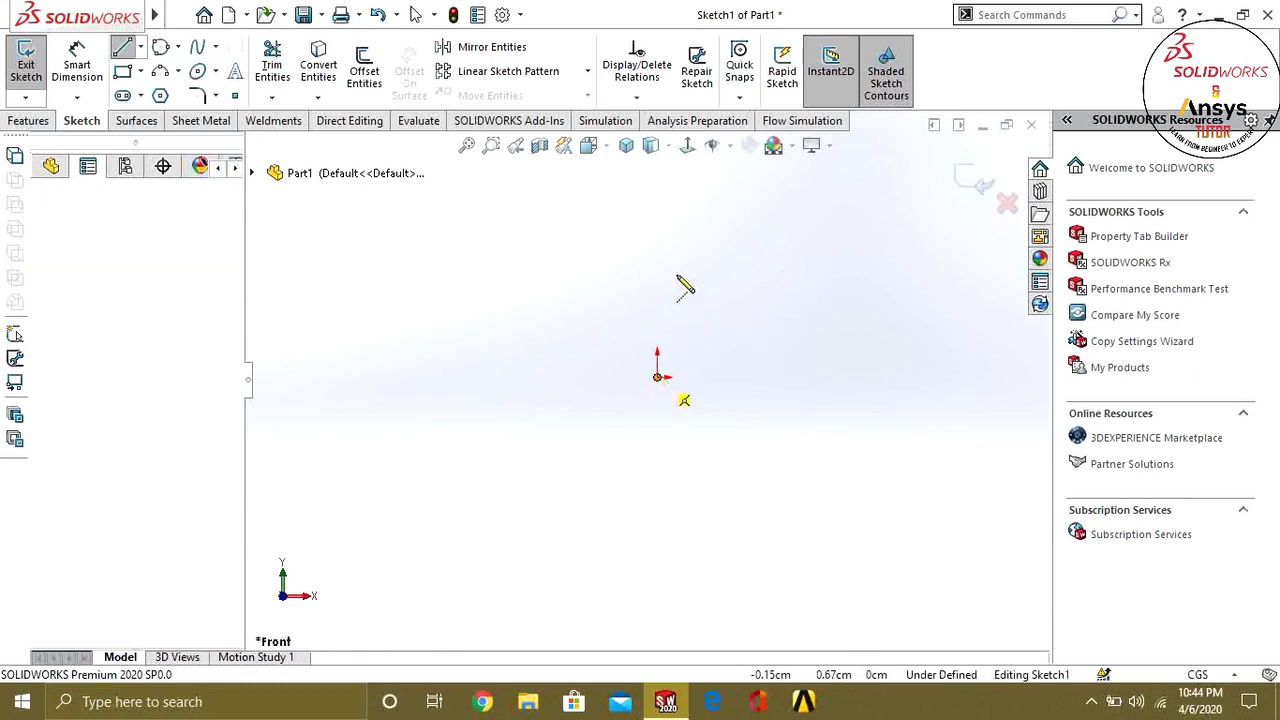
{"action": "left_click", "coordinate": [657, 170]}
{"action": "left_click", "coordinate": [915, 283]}
{"action": "left_click", "coordinate": [657, 378]}
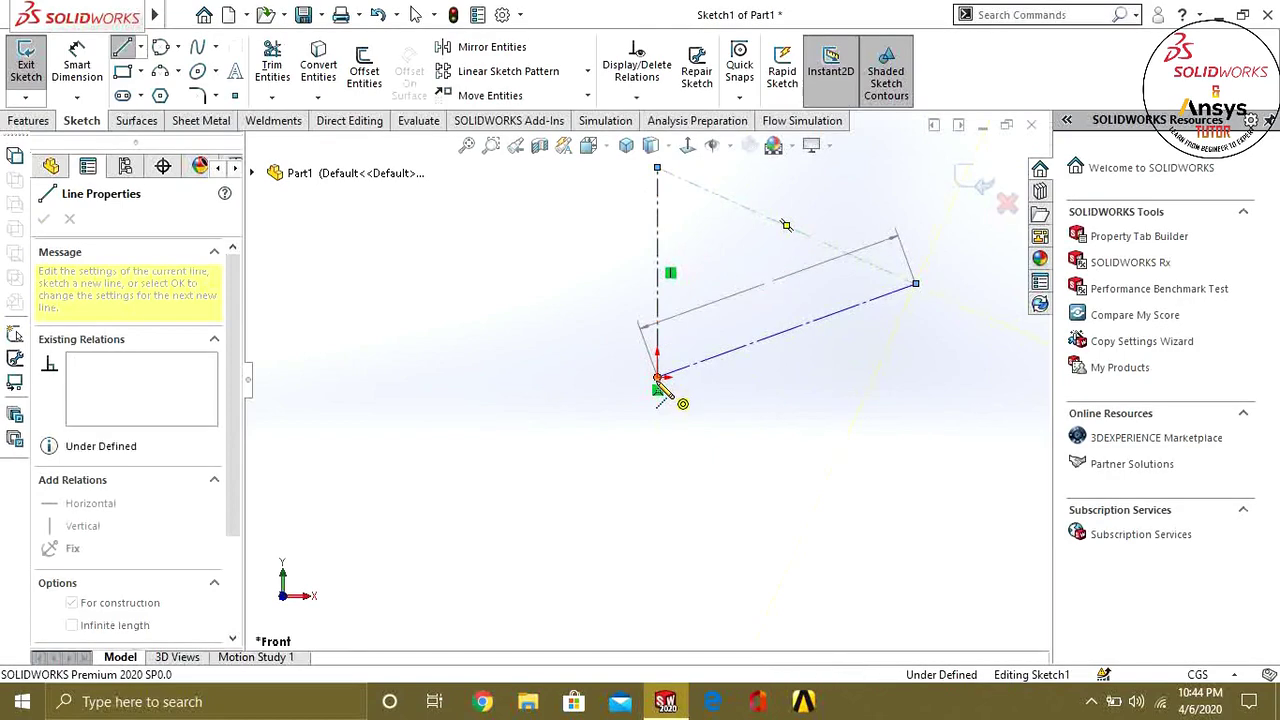
Complete the kite with a centerline up-left to the top endpoint.
{"action": "left_click", "coordinate": [470, 272]}
{"action": "left_click", "coordinate": [658, 169]}
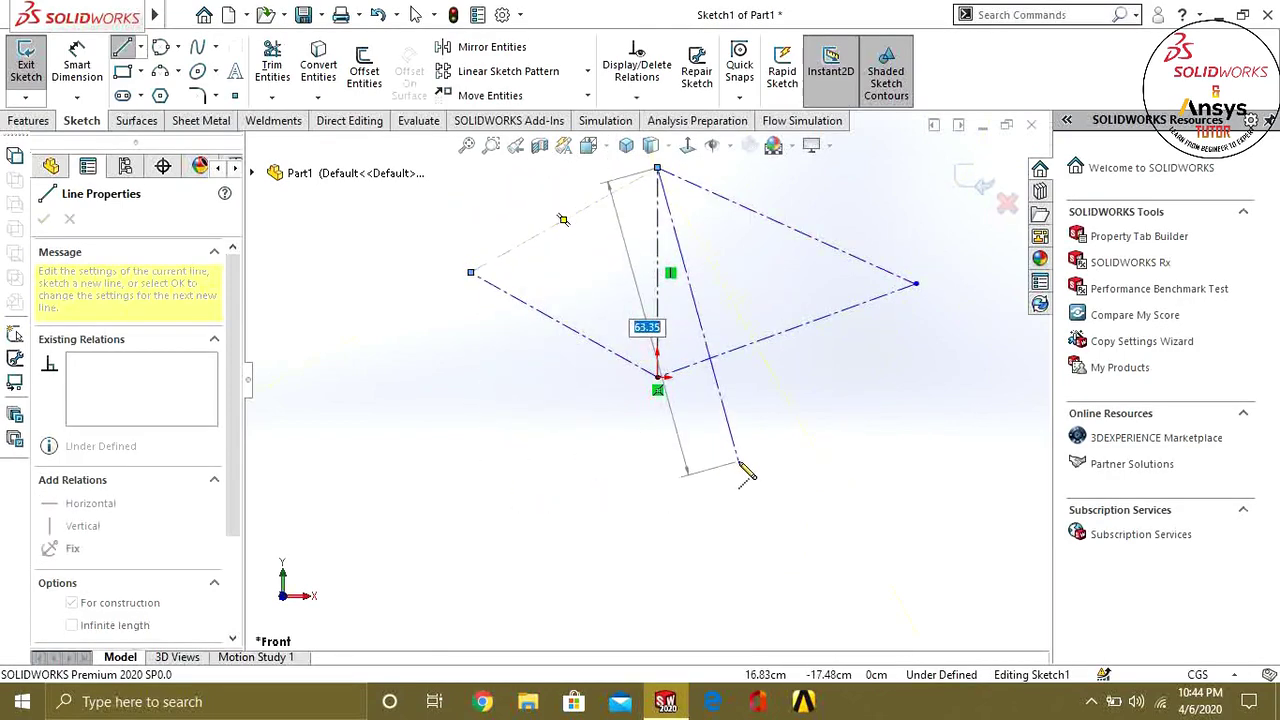
{"action": "key", "text": "Escape"}
{"action": "scroll", "coordinate": [706, 270], "scroll_direction": "up", "scroll_amount": 3}
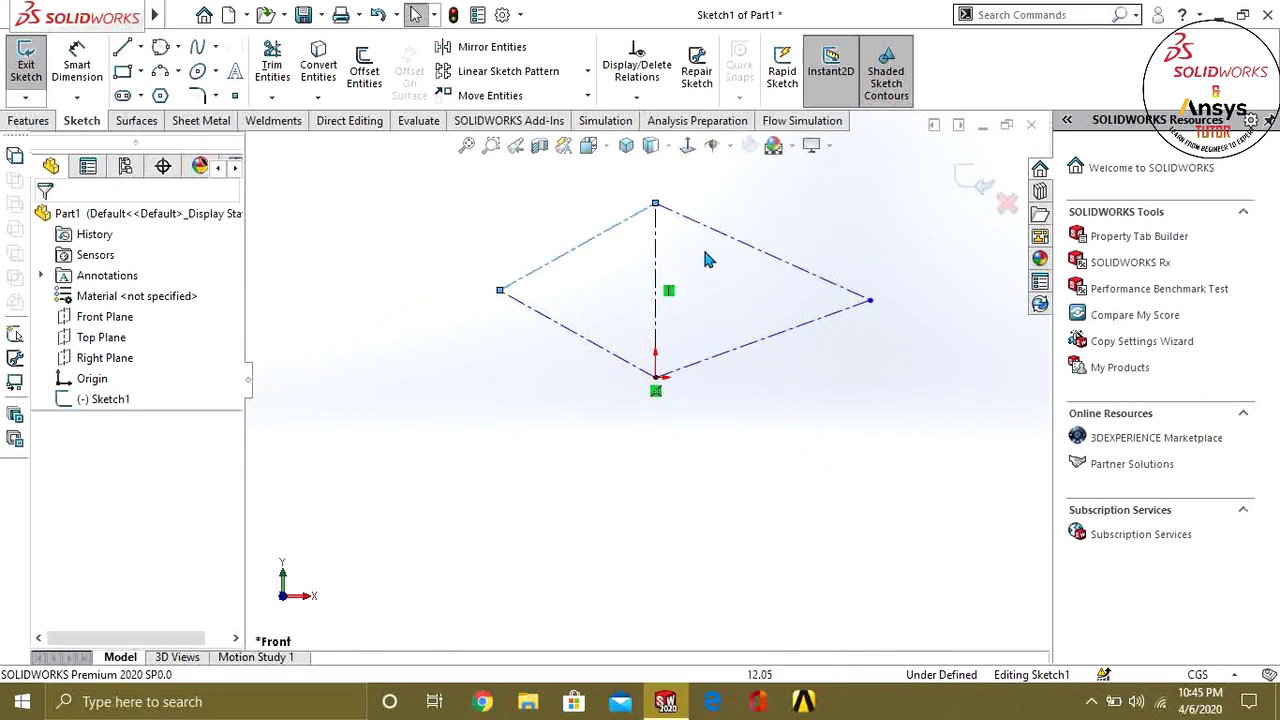
{"action": "scroll", "coordinate": [676, 410], "scroll_direction": "up", "scroll_amount": 1}
{"action": "scroll", "coordinate": [683, 409], "scroll_direction": "down", "scroll_amount": 3}
{"action": "scroll", "coordinate": [735, 320], "scroll_direction": "up", "scroll_amount": 3}
{"action": "scroll", "coordinate": [710, 343], "scroll_direction": "down", "scroll_amount": 2}
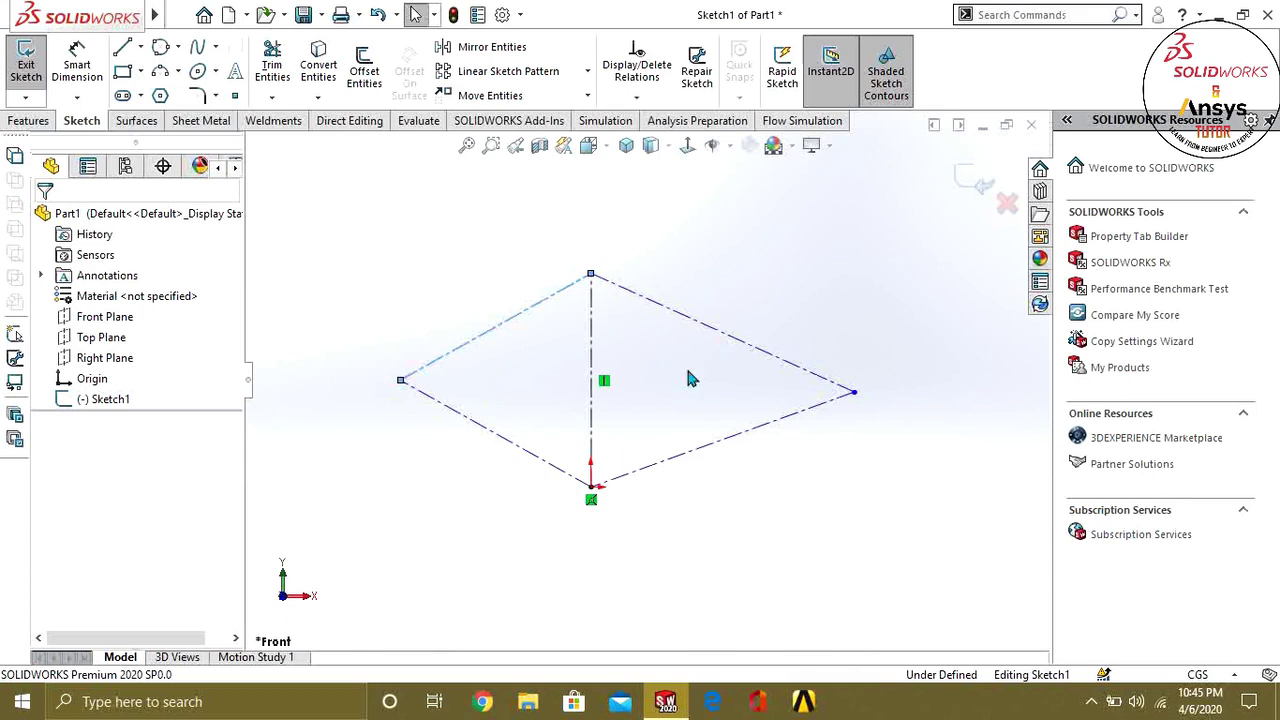
{"action": "left_click", "coordinate": [141, 48]}
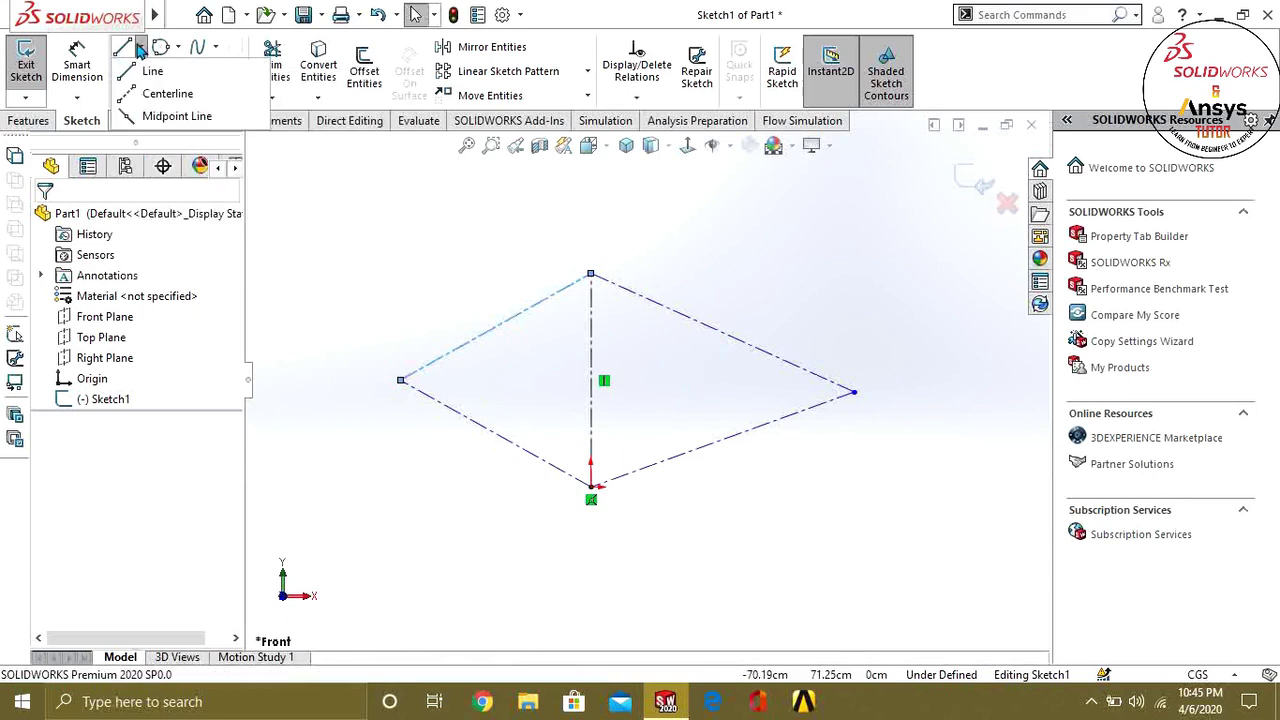
Draw a horizontal midpoint line centred below the origin, beneath the centerline kite.
{"action": "left_click", "coordinate": [149, 117]}
{"action": "scroll", "coordinate": [705, 473], "scroll_direction": "down", "scroll_amount": 2}
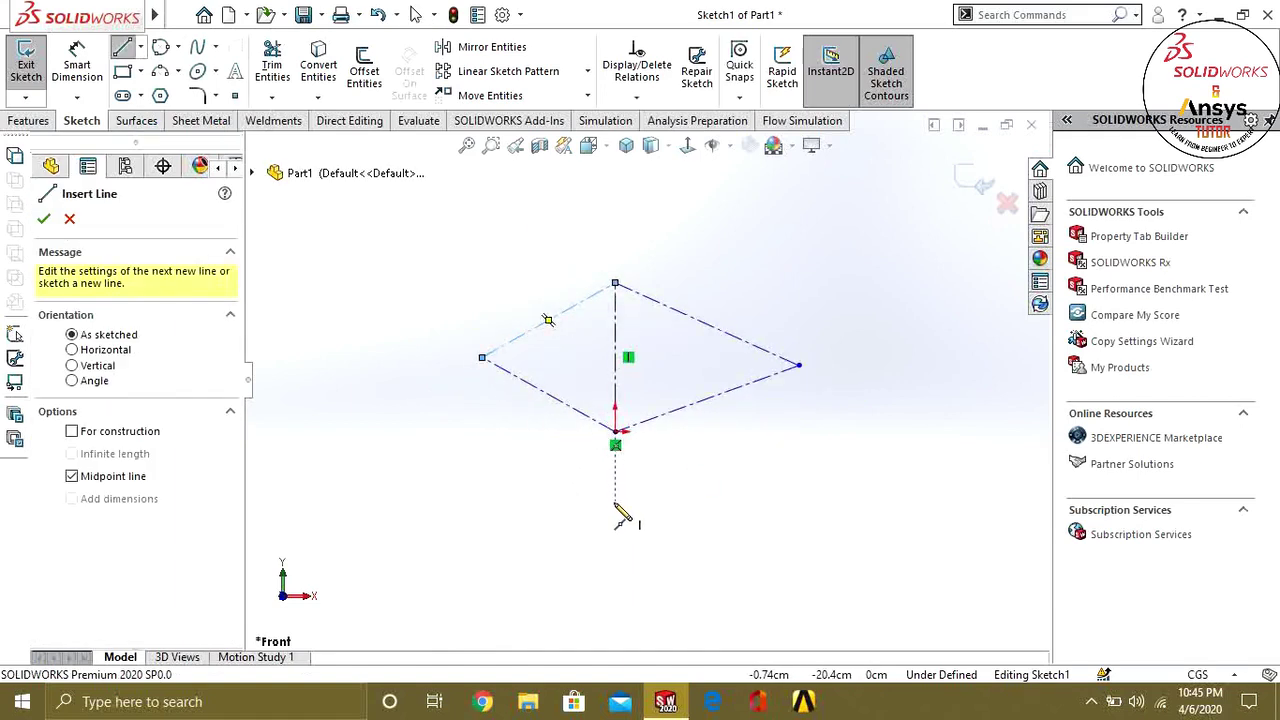
{"action": "left_click", "coordinate": [615, 501]}
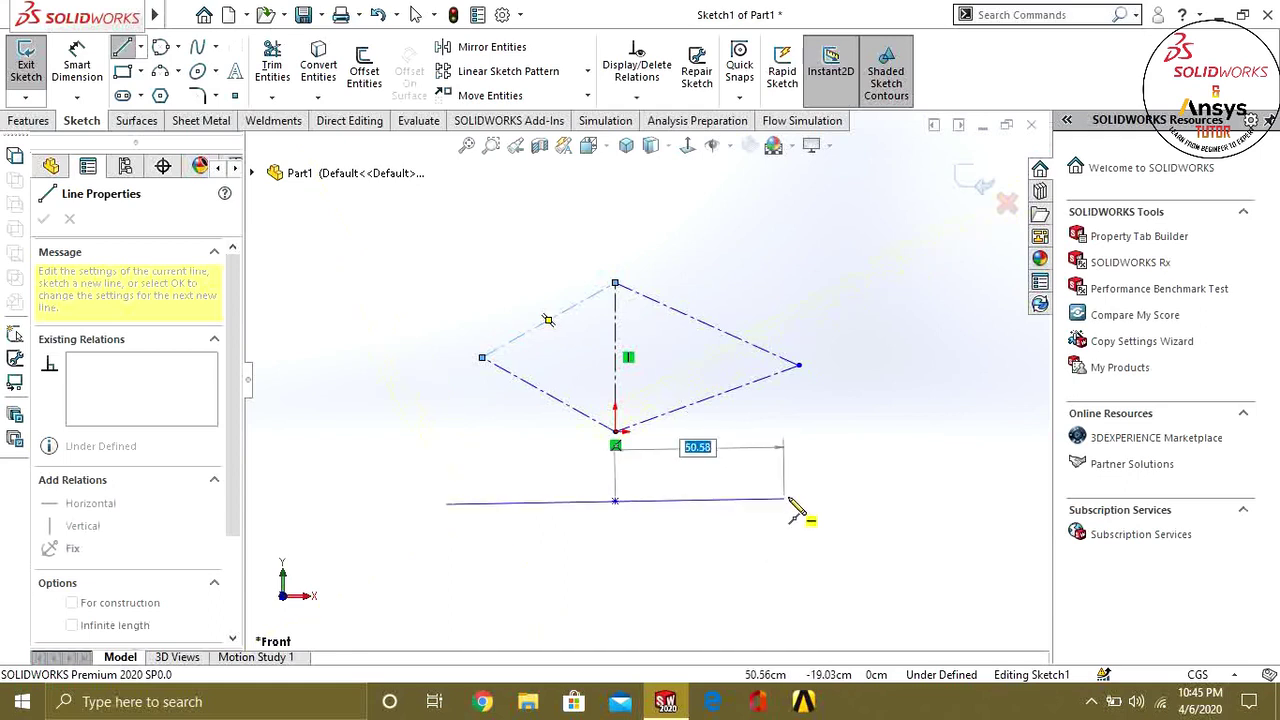
{"action": "left_click", "coordinate": [713, 501]}
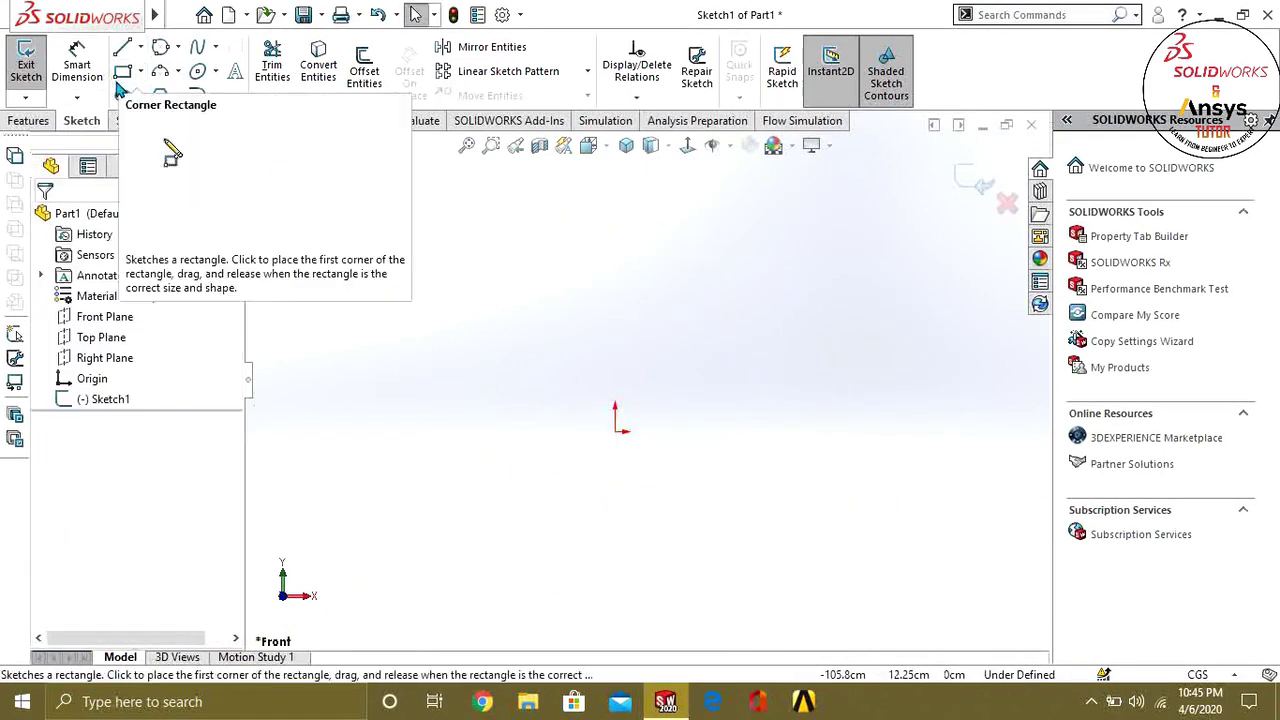
Draw a center circle at the origin with radius 40.
{"action": "left_click", "coordinate": [141, 48]}
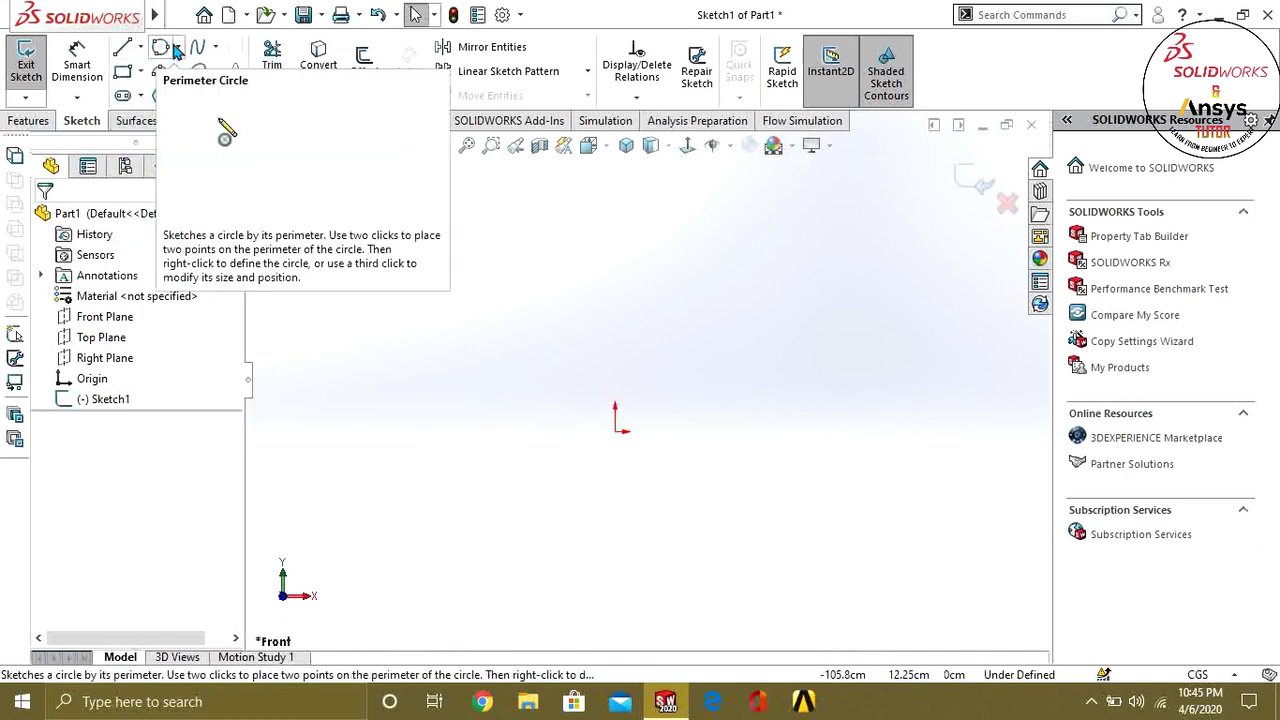
{"action": "left_click", "coordinate": [177, 52]}
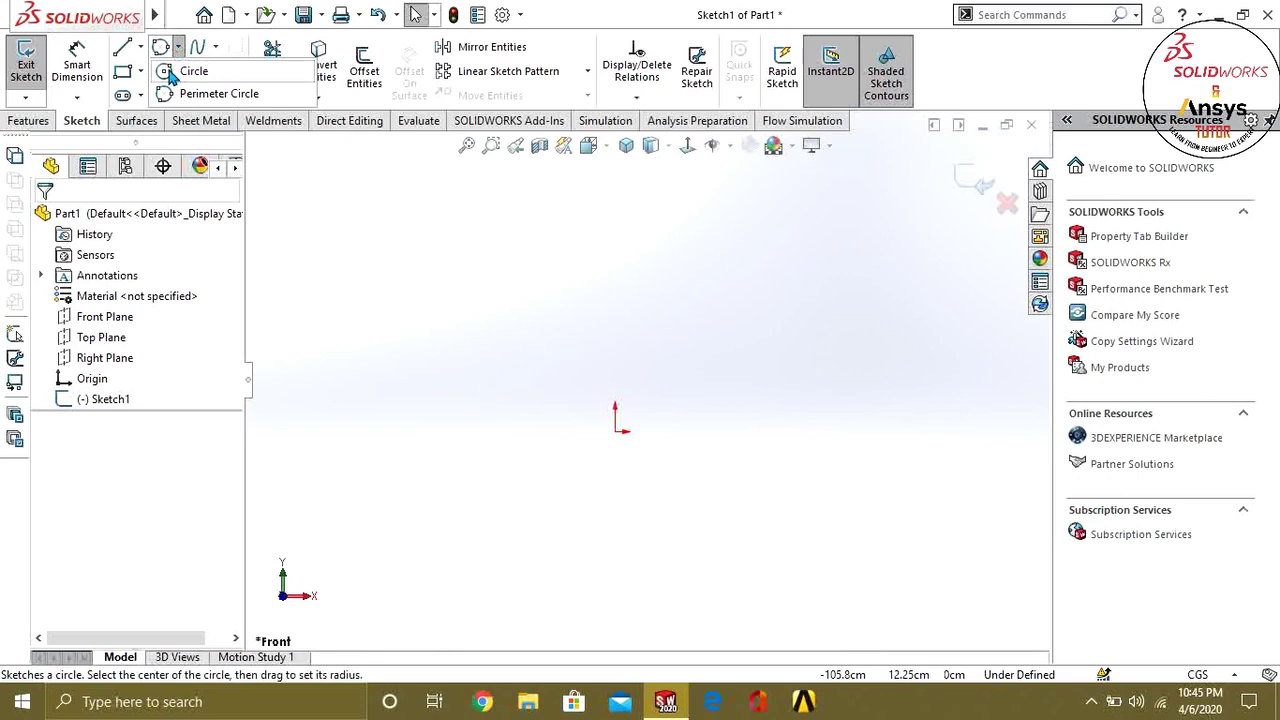
{"action": "left_click", "coordinate": [183, 71]}
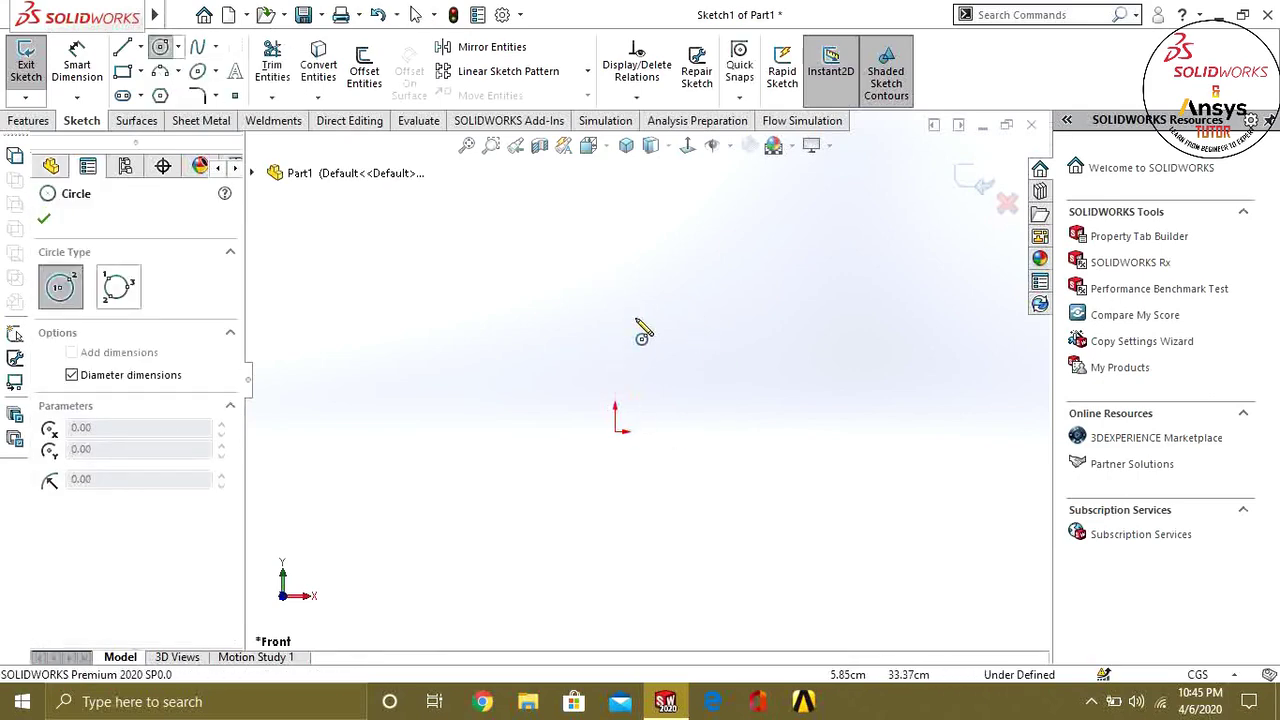
{"action": "left_click", "coordinate": [617, 430]}
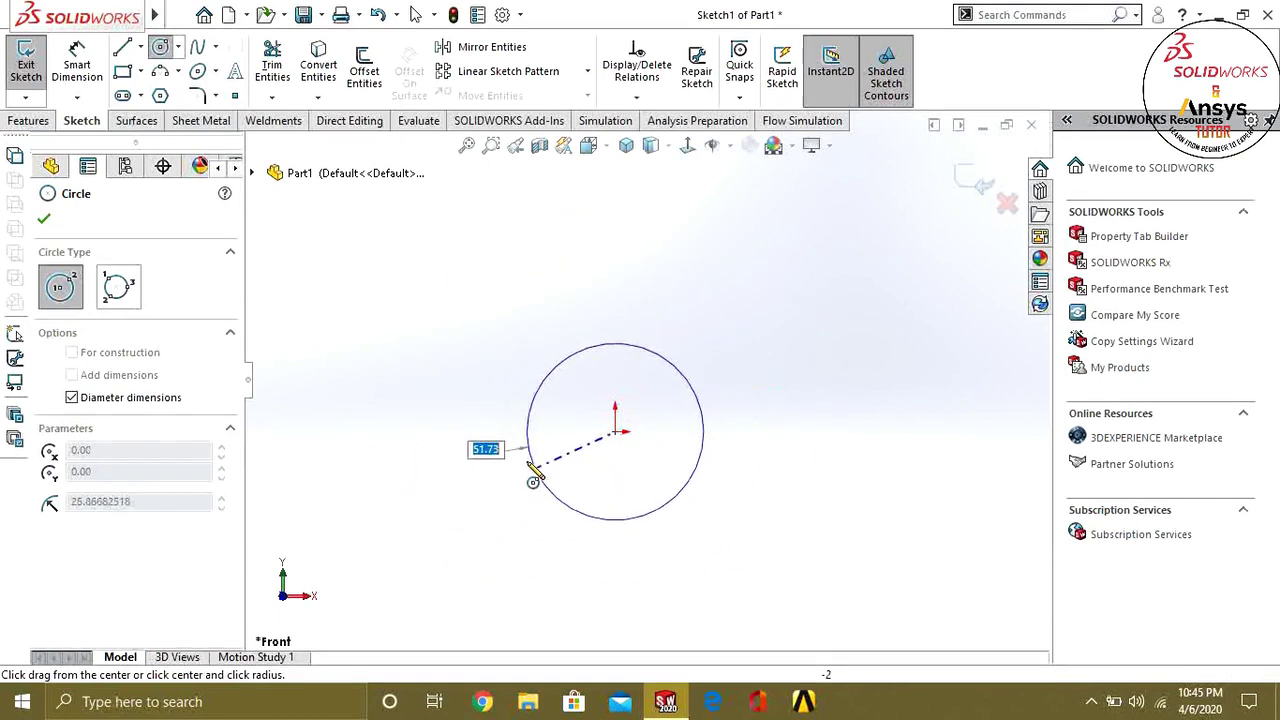
{"action": "left_click", "coordinate": [513, 420]}
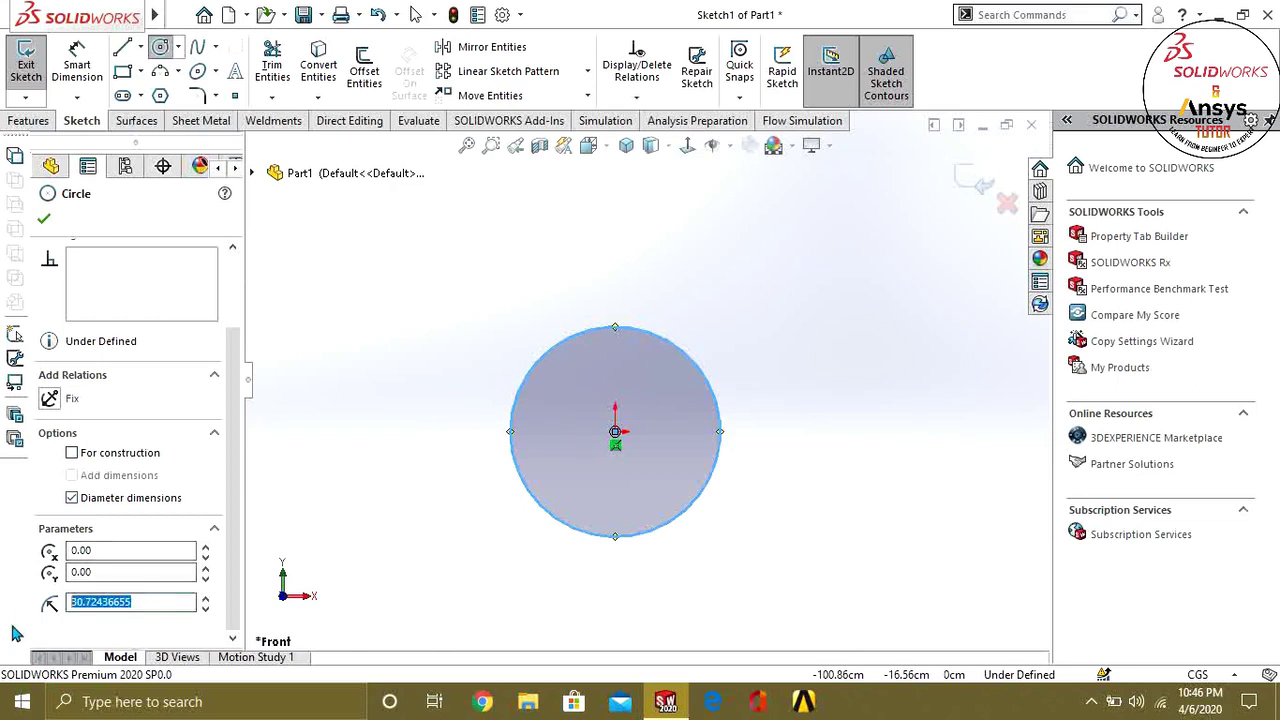
{"action": "type", "text": "40"}
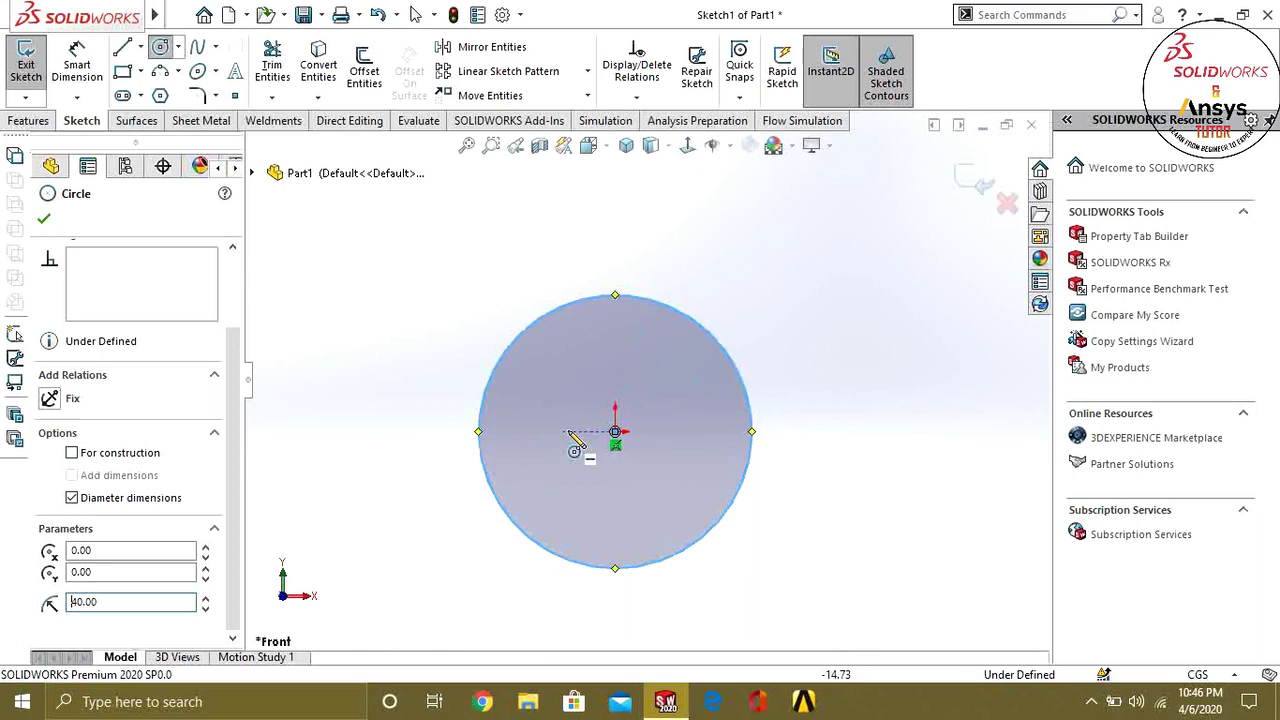
{"action": "scroll", "coordinate": [630, 436], "scroll_direction": "up", "scroll_amount": 2}
{"action": "scroll", "coordinate": [630, 422], "scroll_direction": "down", "scroll_amount": 2}
{"action": "scroll", "coordinate": [595, 375], "scroll_direction": "up", "scroll_amount": 2}
{"action": "scroll", "coordinate": [625, 470], "scroll_direction": "down", "scroll_amount": 2}
{"action": "scroll", "coordinate": [628, 462], "scroll_direction": "up", "scroll_amount": 1}
{"action": "scroll", "coordinate": [650, 425], "scroll_direction": "down", "scroll_amount": 2}
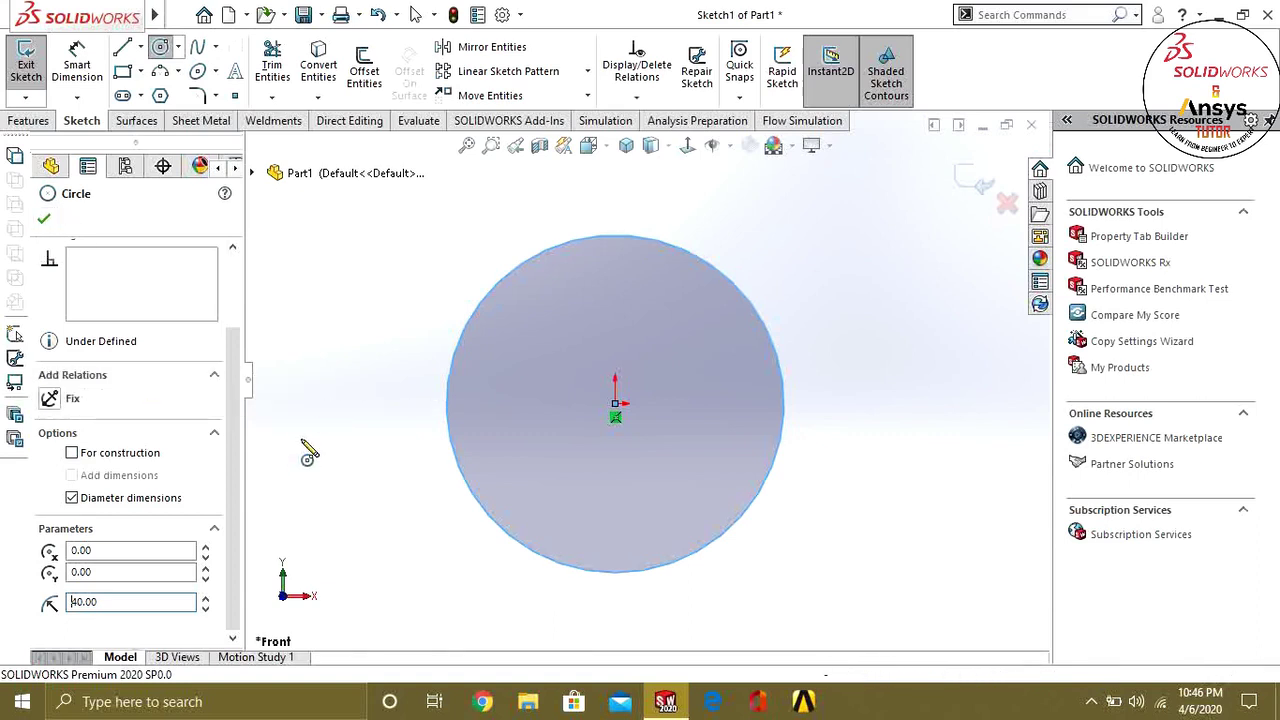
Return the tilted view to Normal To and close the Circle PropertyManager.
{"action": "mouse_move", "coordinate": [697, 388]}
{"action": "middle_mouse_down"}
{"action": "mouse_move", "coordinate": [686, 349]}
{"action": "mouse_move", "coordinate": [677, 423]}
{"action": "mouse_move", "coordinate": [549, 423]}
{"action": "mouse_move", "coordinate": [590, 405]}
{"action": "mouse_move", "coordinate": [771, 414]}
{"action": "mouse_move", "coordinate": [723, 323]}
{"action": "middle_mouse_up"}
{"action": "left_click", "coordinate": [687, 145]}
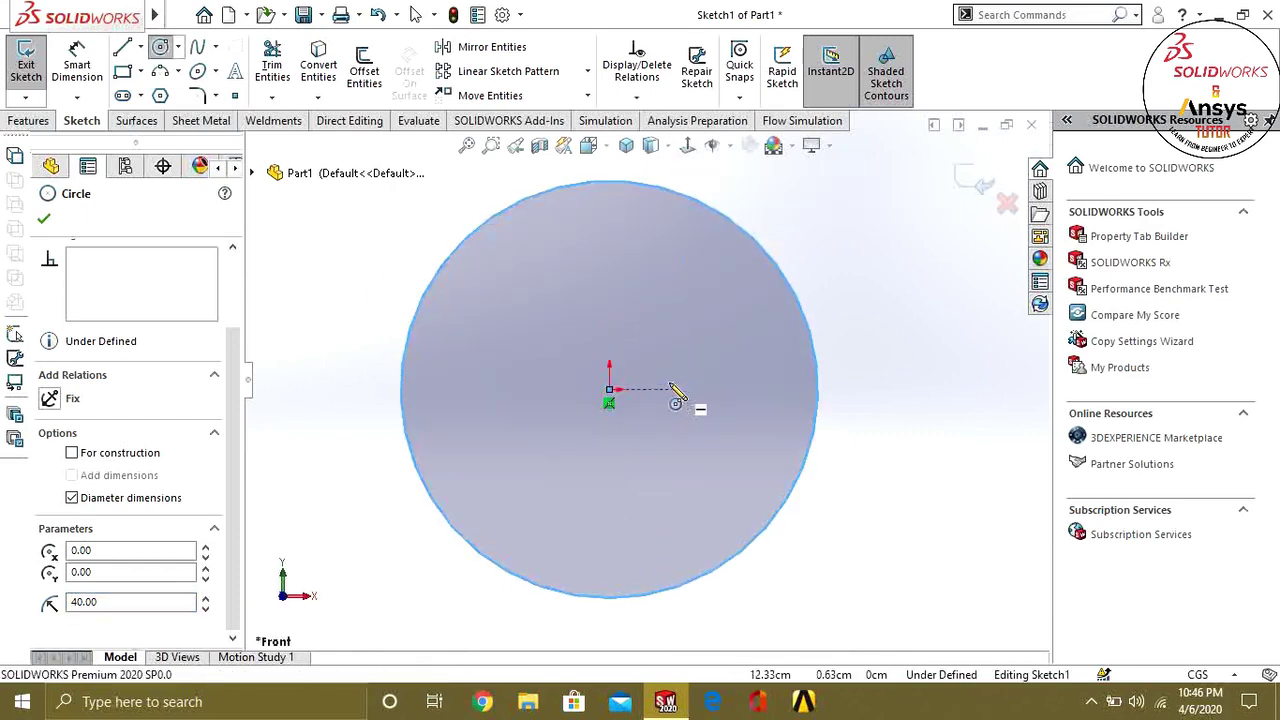
{"action": "left_click", "coordinate": [271, 62]}
Power-trim the origin-centred circle out of the sketch.
{"action": "left_click", "coordinate": [271, 62]}
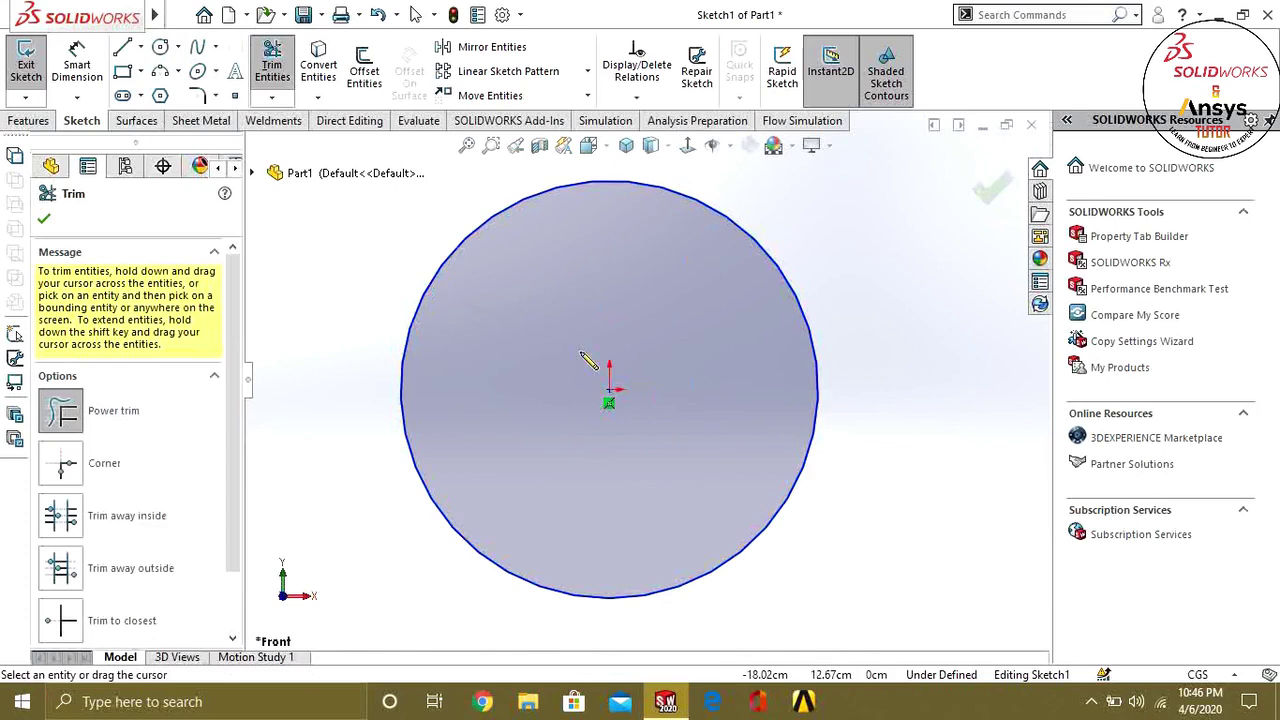
{"action": "left_click_drag", "start_coordinate": [451, 300], "coordinate": [443, 234]}
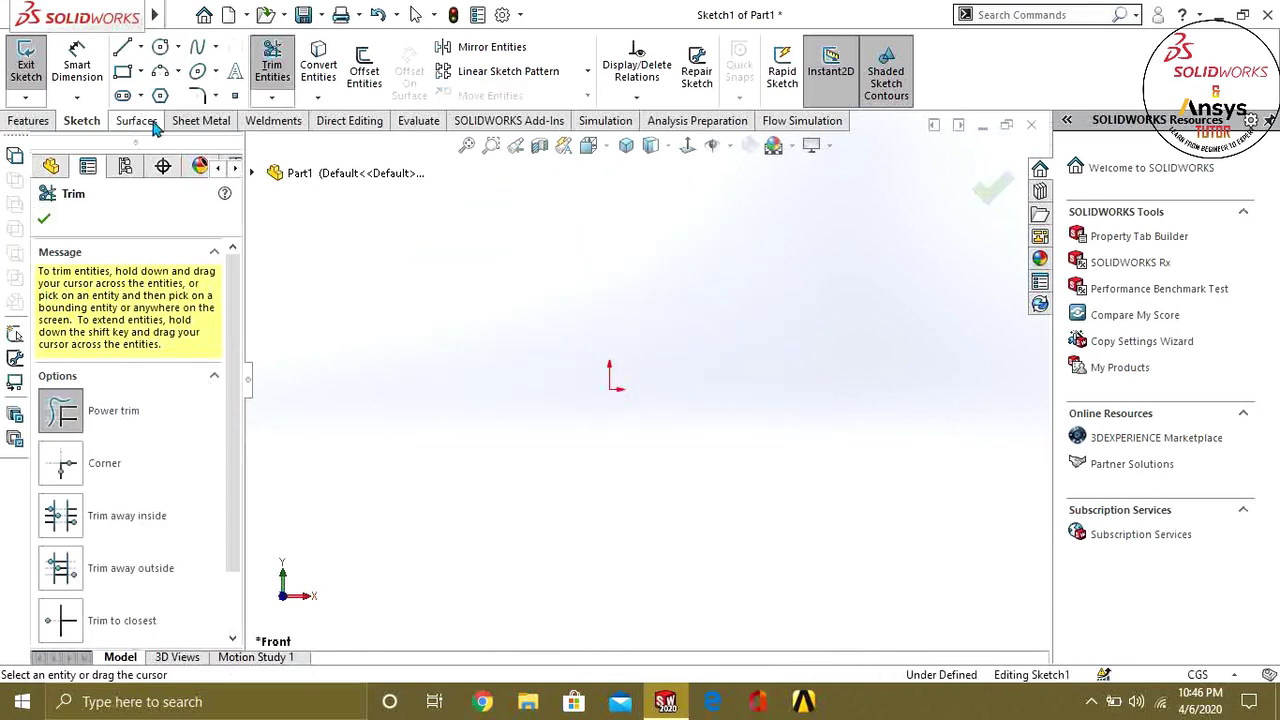
{"action": "left_click", "coordinate": [44, 227]}
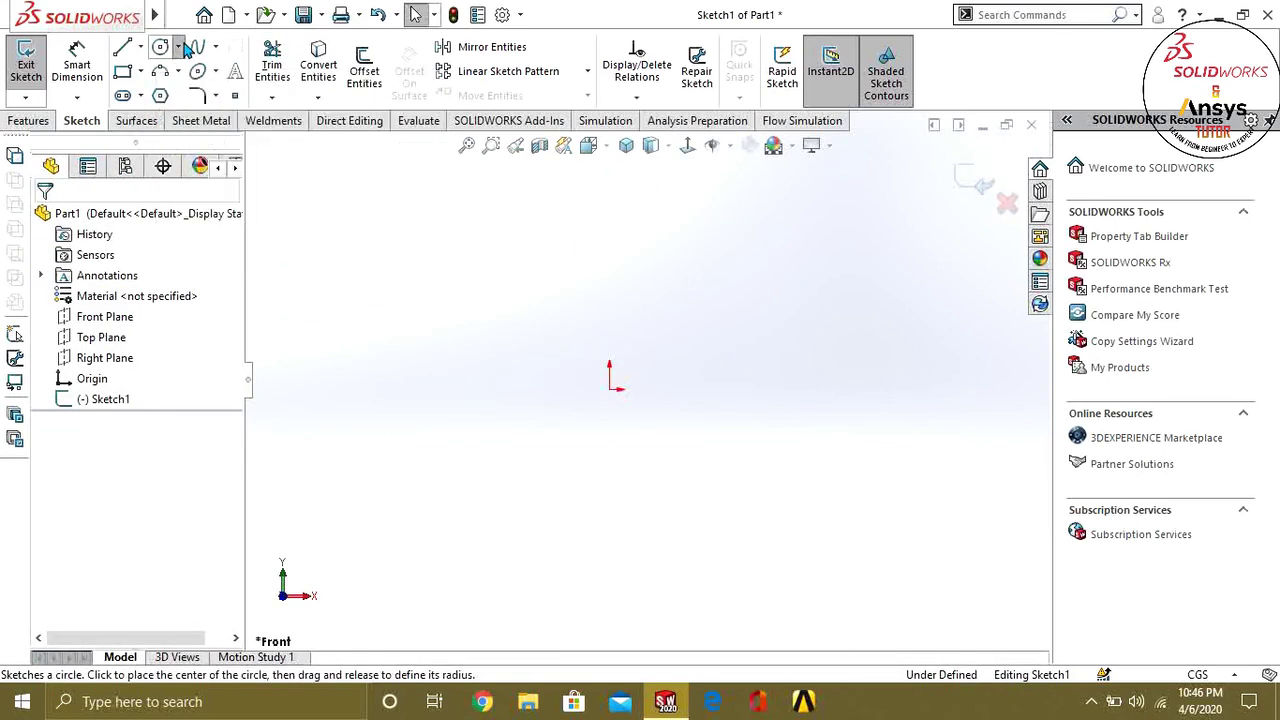
Draw a Perimeter Circle through three points at left, right and bottom.
{"action": "left_click", "coordinate": [177, 47]}
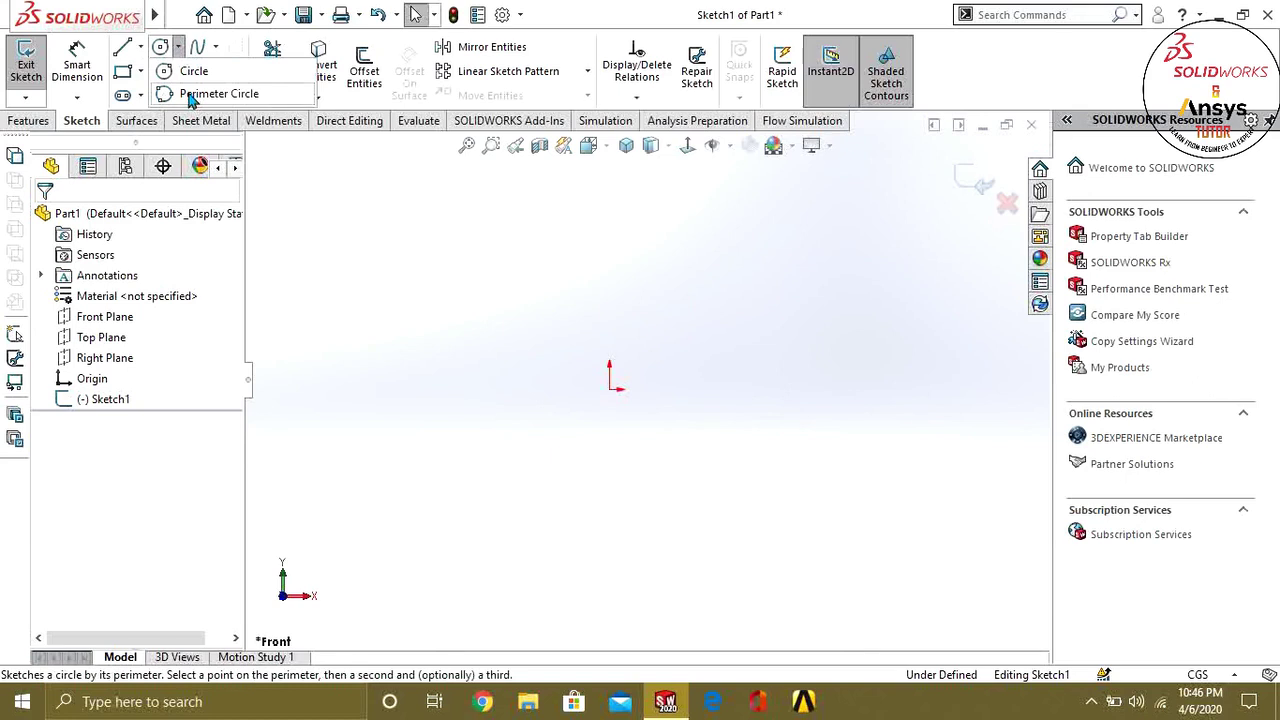
{"action": "left_click", "coordinate": [219, 94]}
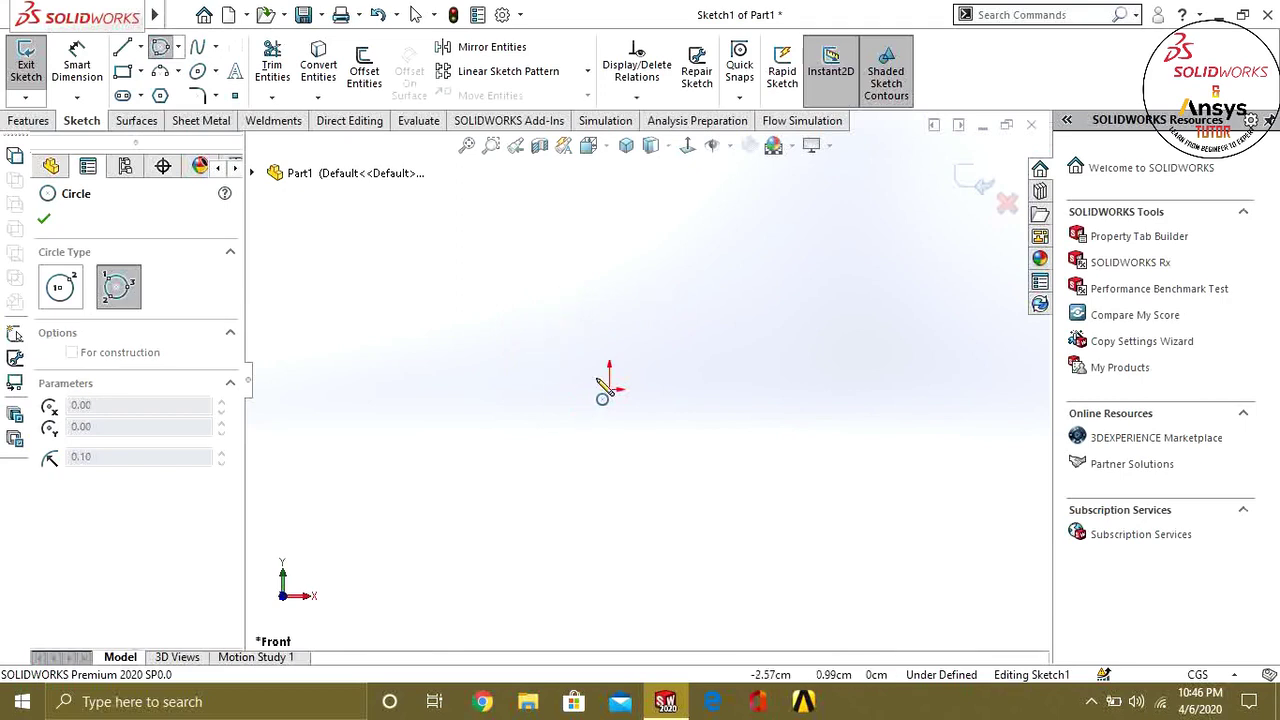
{"action": "left_click", "coordinate": [512, 287]}
{"action": "left_click", "coordinate": [783, 287]}
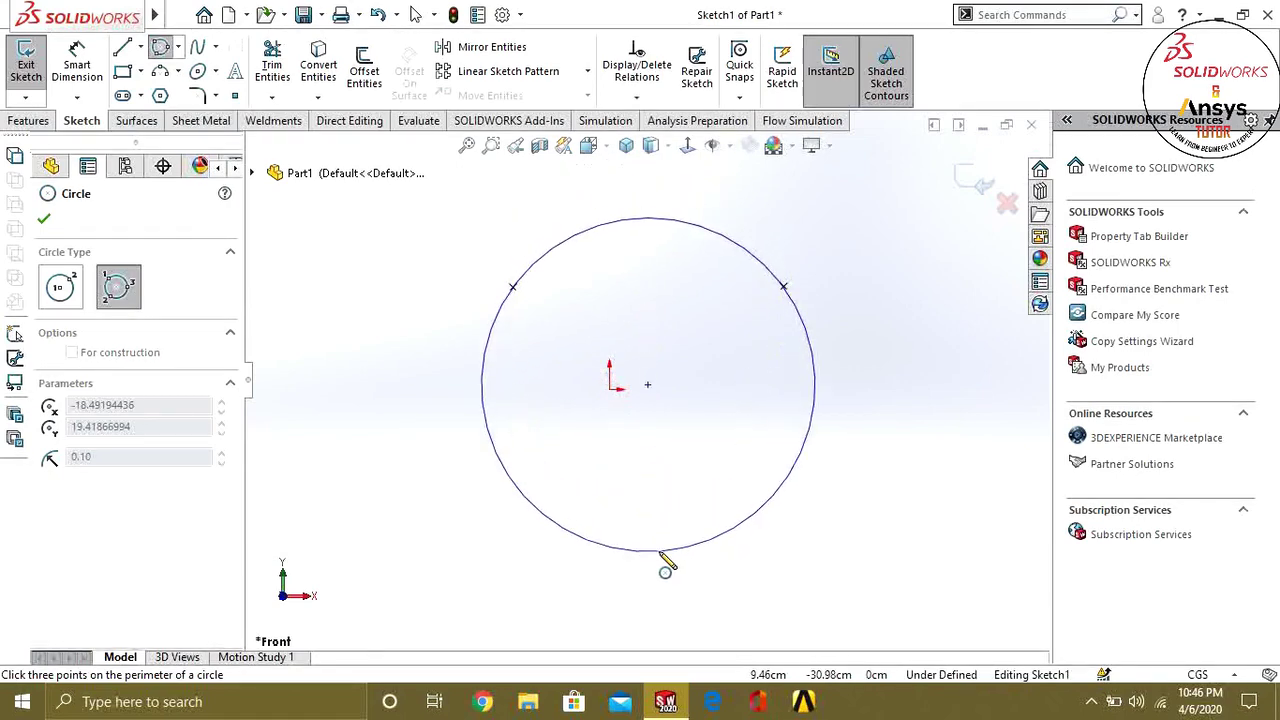
{"action": "left_click", "coordinate": [669, 551]}
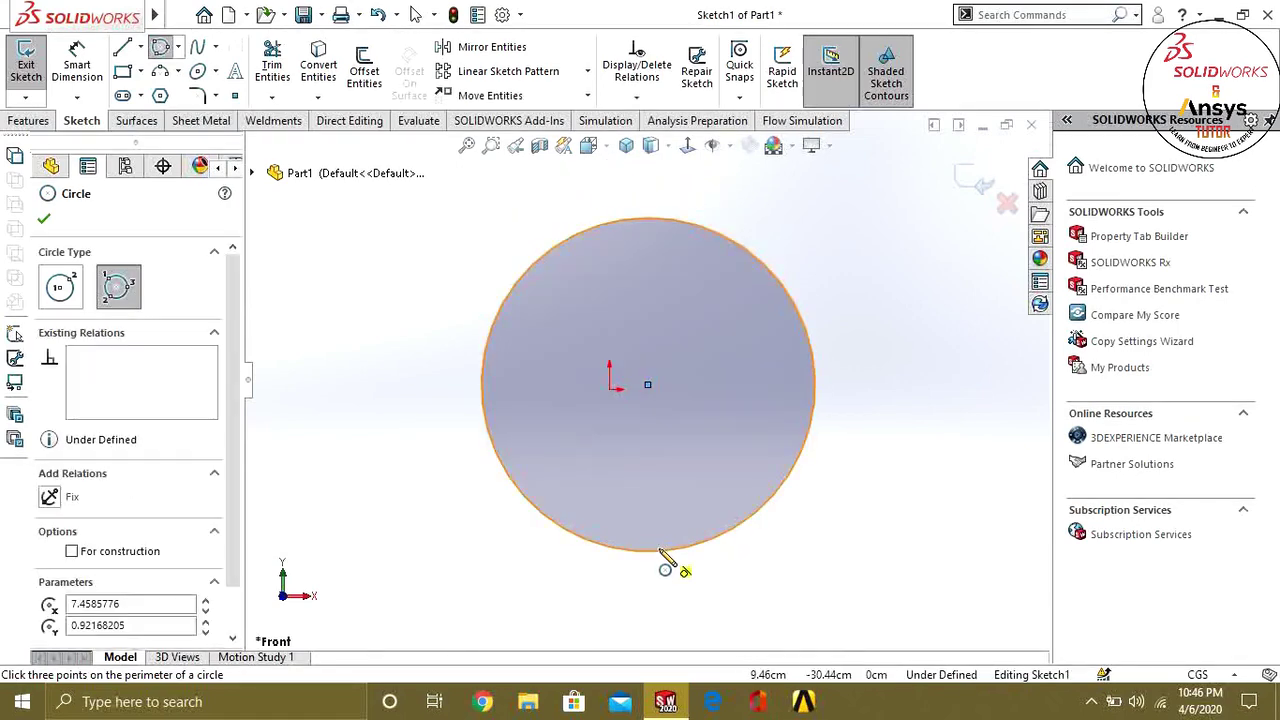
{"action": "left_click", "coordinate": [44, 218]}
{"action": "left_click", "coordinate": [282, 90]}
Trim away the perimeter circle and place two level sketch points plus one just above the origin.
{"action": "left_click_drag", "start_coordinate": [535, 263], "coordinate": [674, 347]}
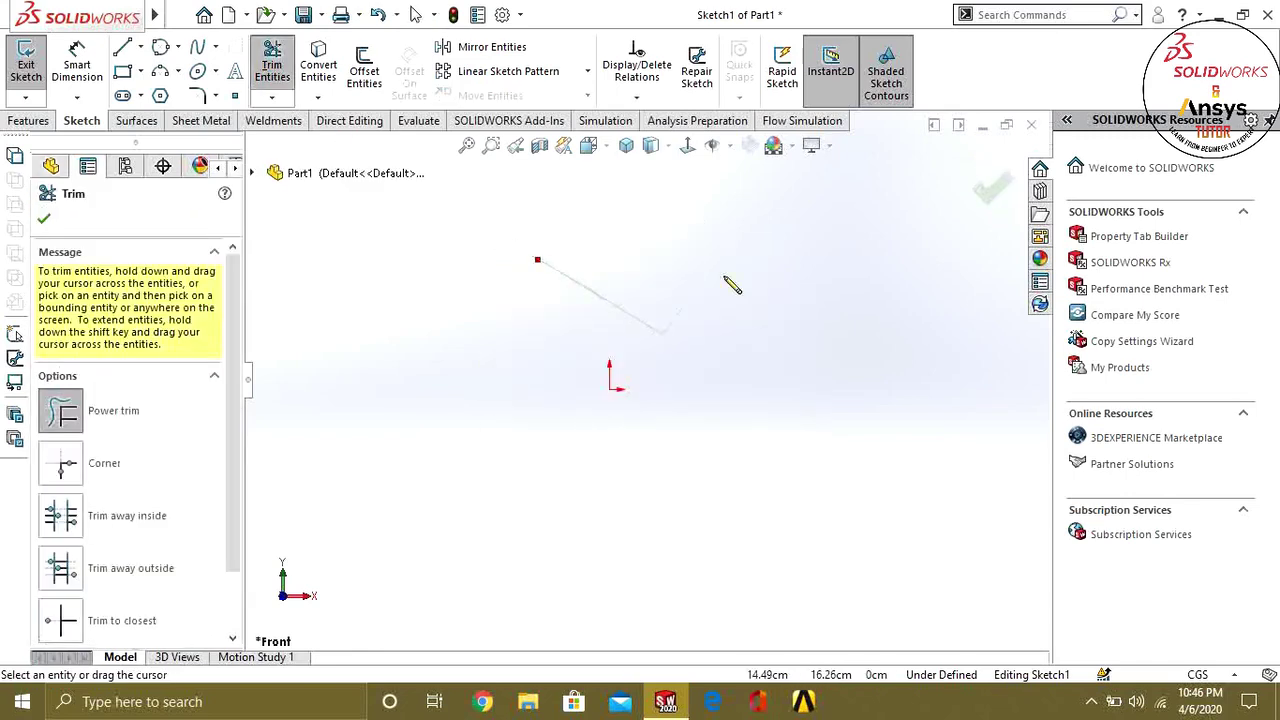
{"action": "left_click", "coordinate": [47, 224]}
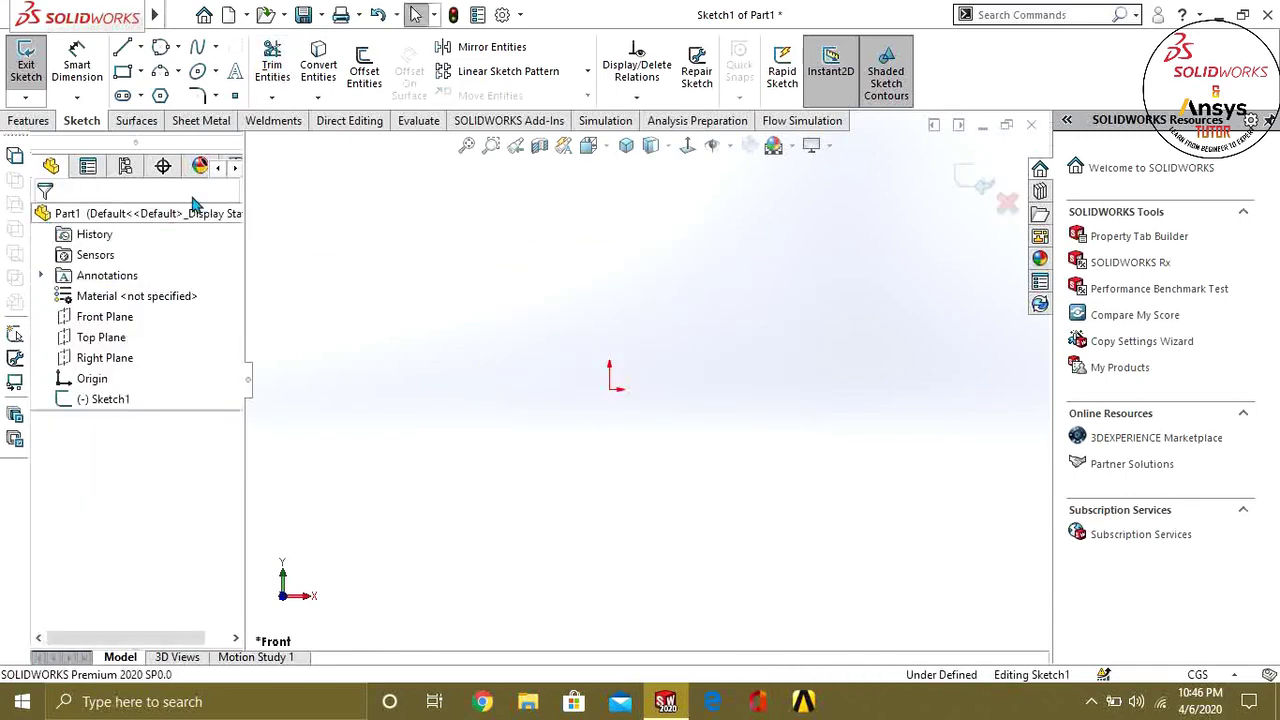
{"action": "left_click", "coordinate": [235, 95]}
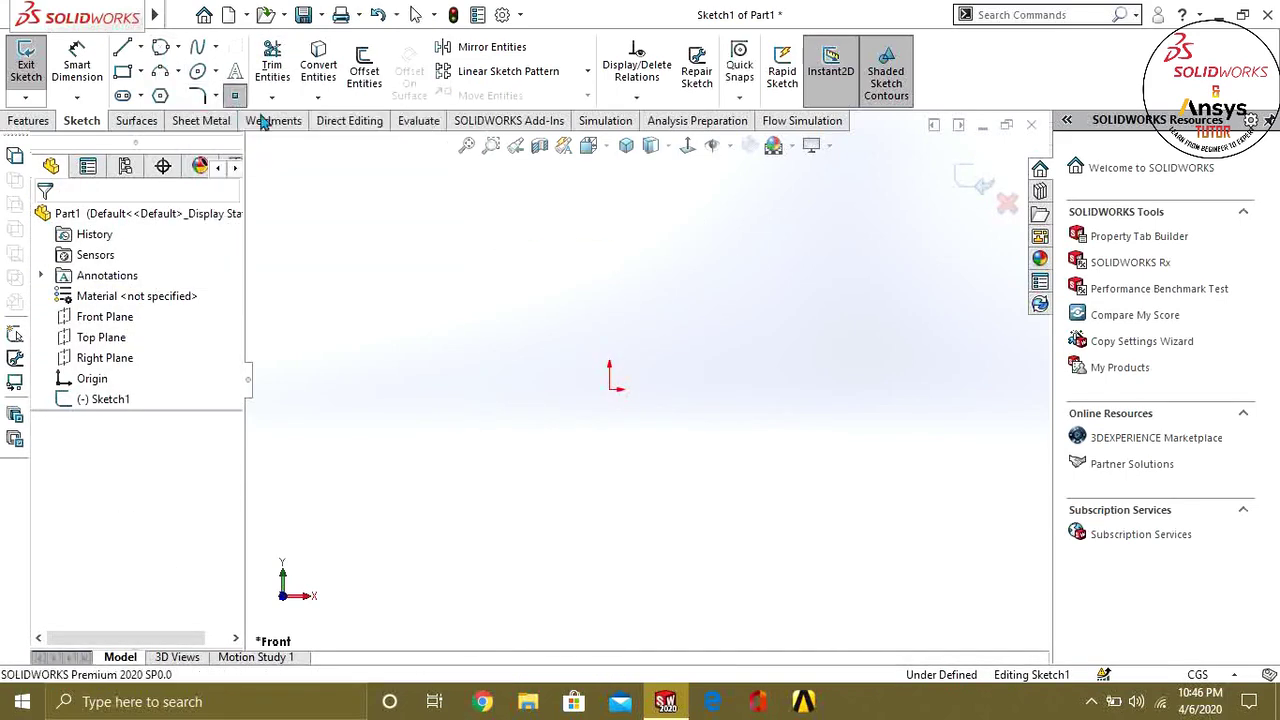
{"action": "left_click", "coordinate": [522, 271]}
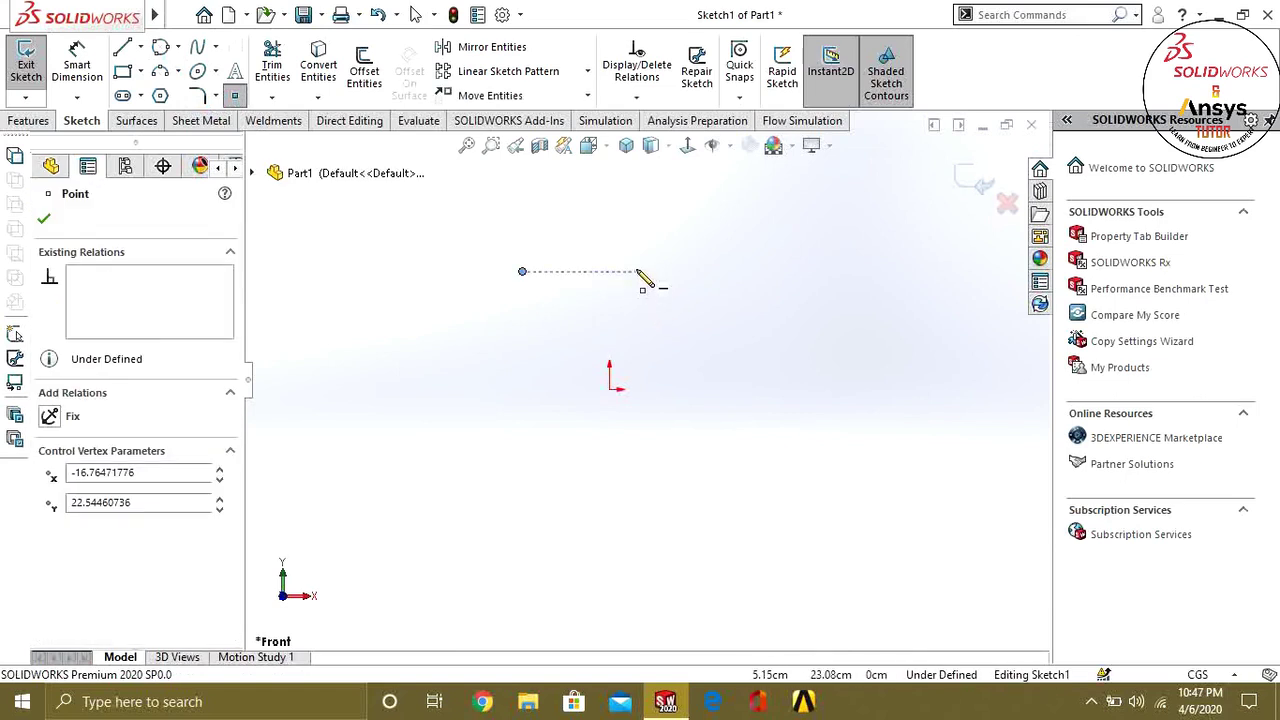
{"action": "left_click", "coordinate": [636, 271]}
{"action": "left_click", "coordinate": [591, 347]}
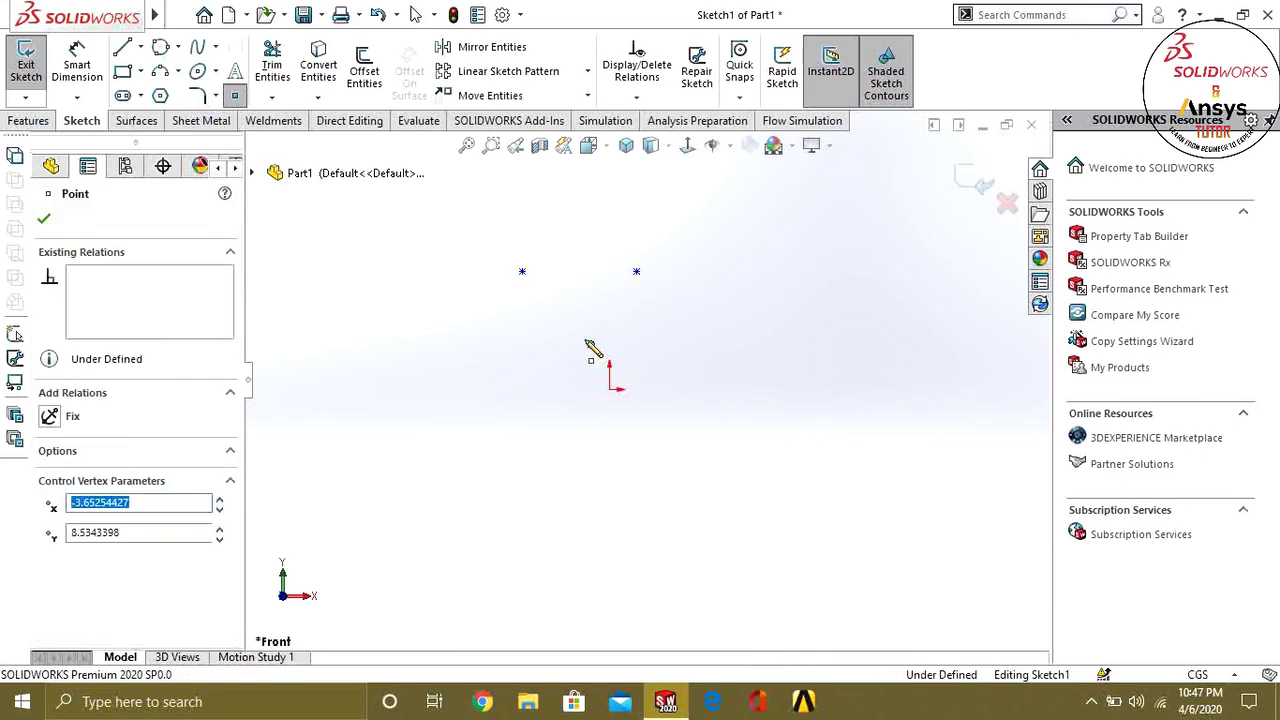
{"action": "left_click", "coordinate": [160, 47]}
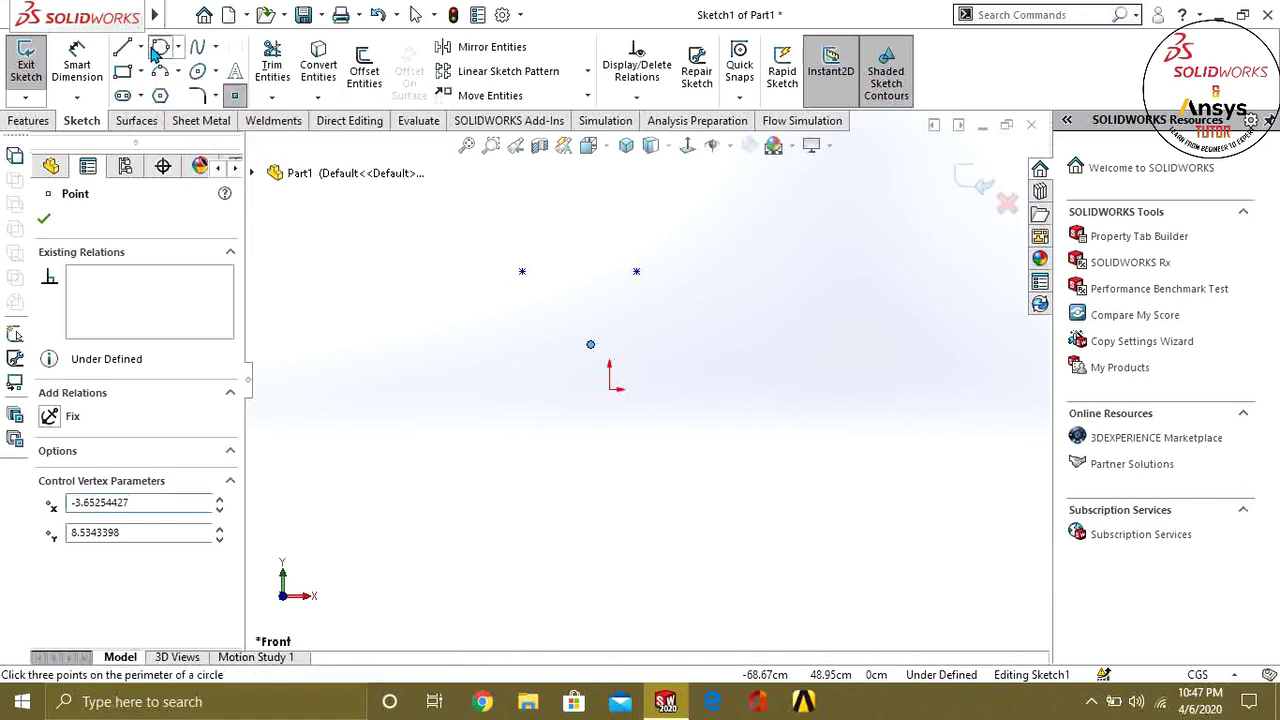
Draw a perimeter circle through the three sketch points, radius 11.33060397.
{"action": "left_click", "coordinate": [522, 272]}
{"action": "left_click", "coordinate": [637, 271]}
{"action": "left_click", "coordinate": [590, 345]}
{"action": "key", "text": "ctrl+Left"}
{"action": "key", "text": "ctrl+Down"}
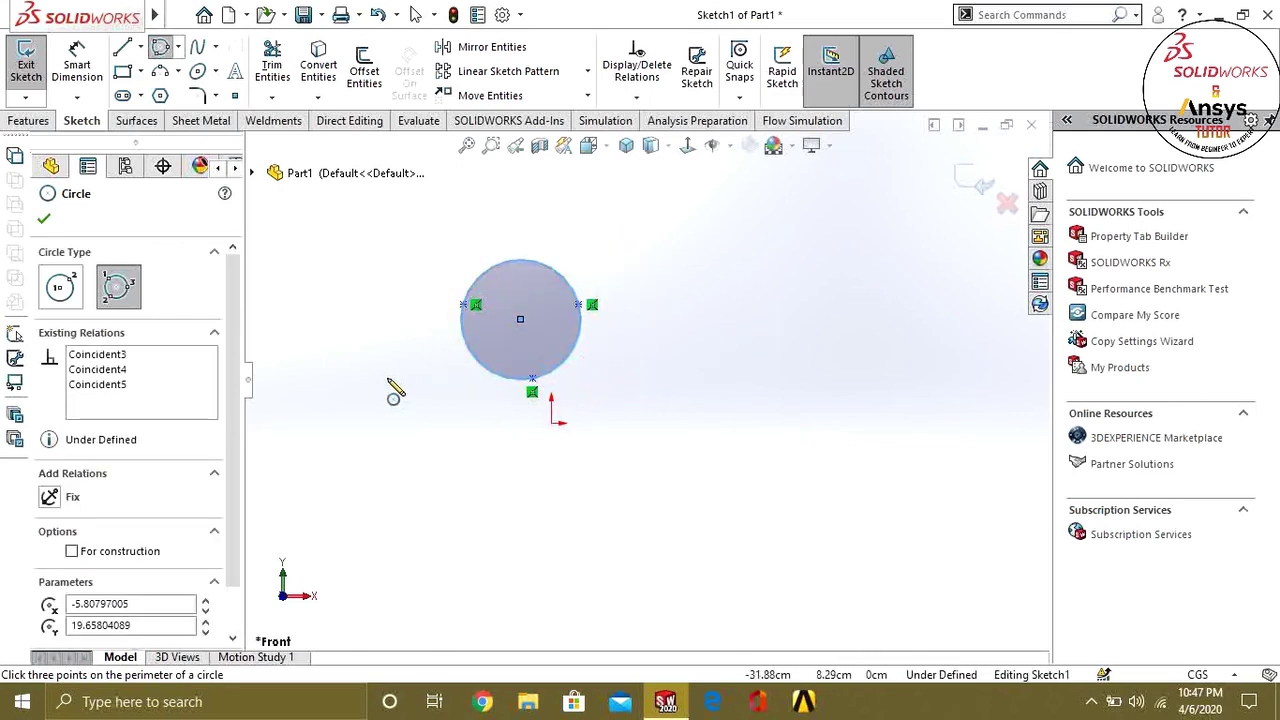
{"action": "scroll", "coordinate": [240, 460], "scroll_direction": "down", "scroll_amount": 2}
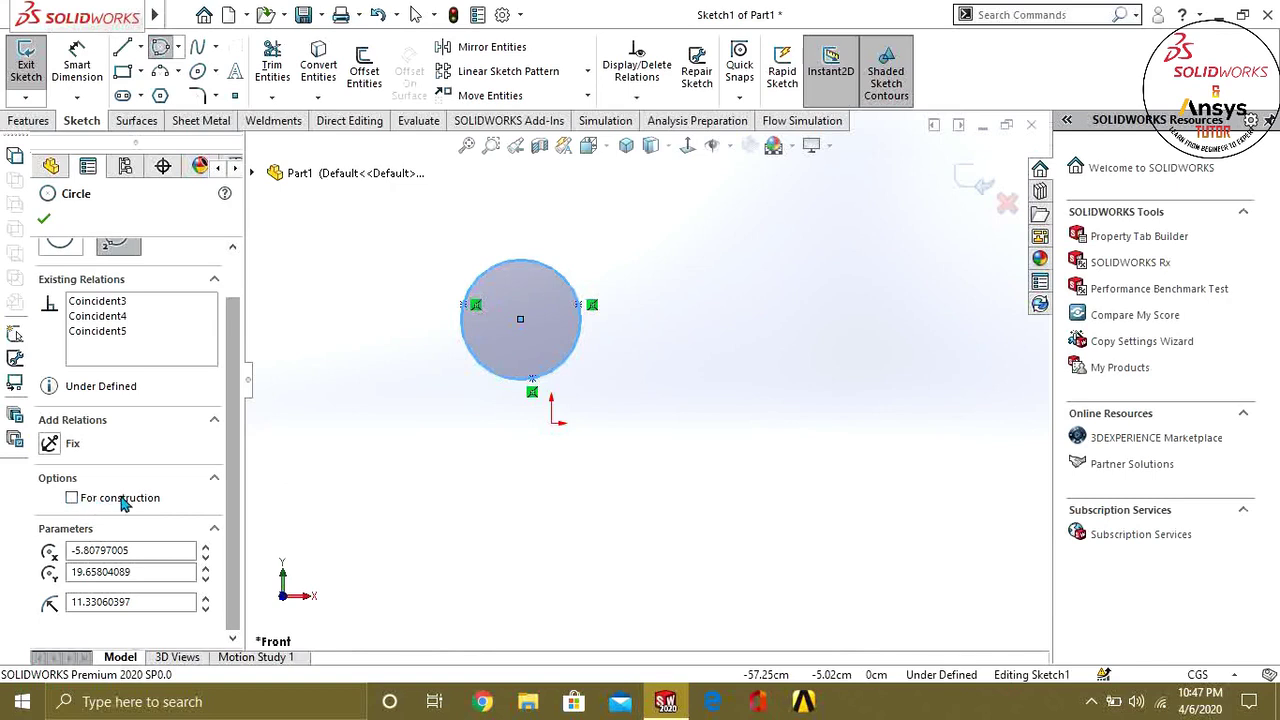
Make the circle construction geometry with the For construction option.
{"action": "left_click", "coordinate": [72, 498]}
{"action": "scroll", "coordinate": [545, 365], "scroll_direction": "down", "scroll_amount": 2}
{"action": "scroll", "coordinate": [568, 400], "scroll_direction": "down", "scroll_amount": 3}
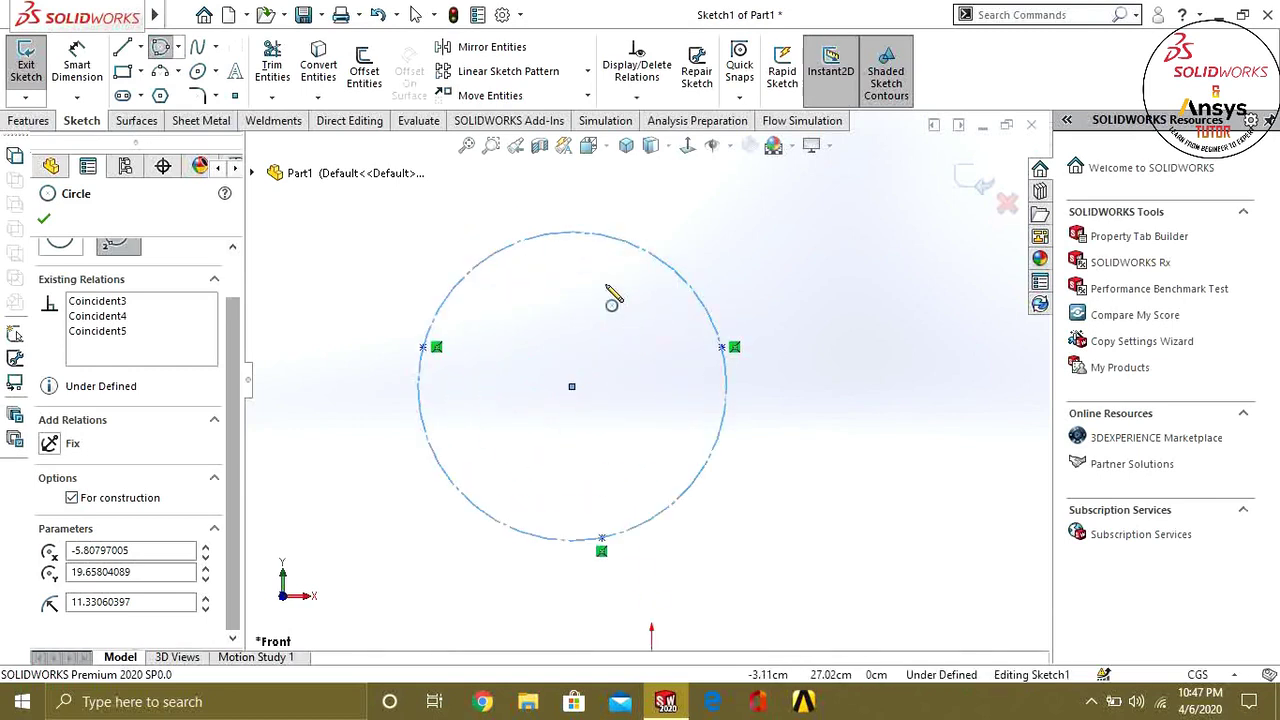
{"action": "scroll", "coordinate": [610, 360], "scroll_direction": "up", "scroll_amount": 2}
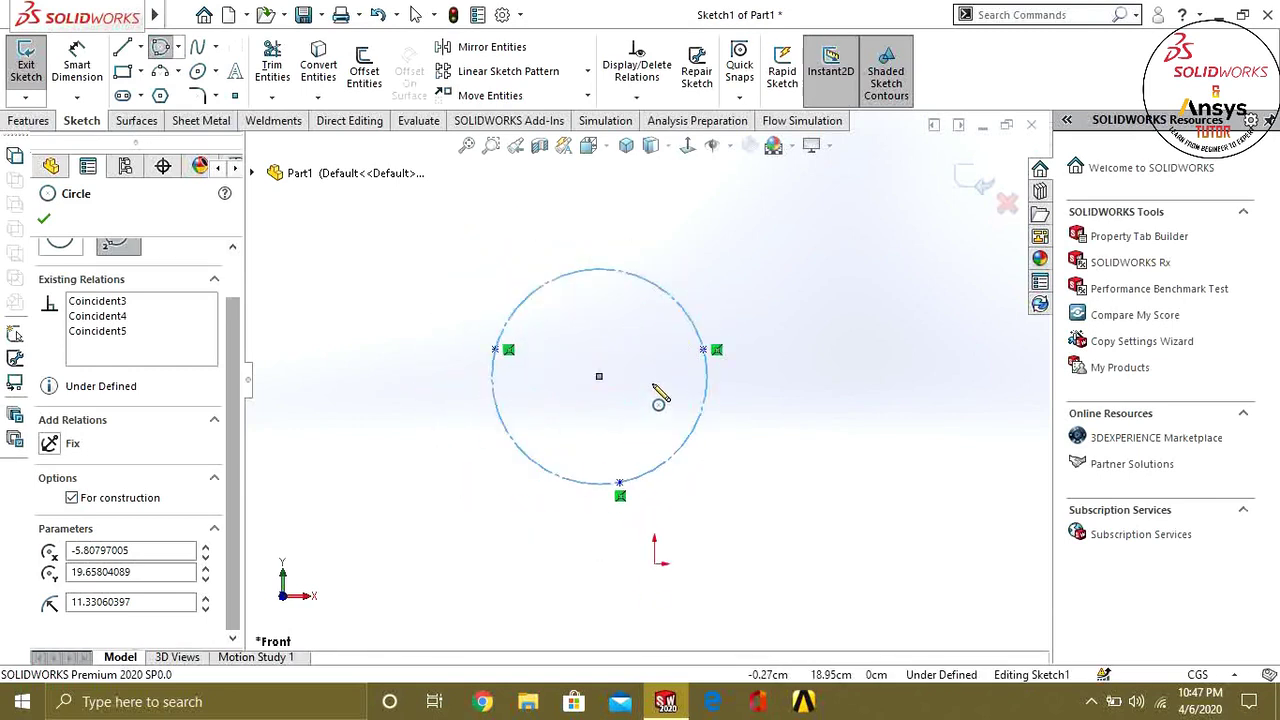
{"action": "scroll", "coordinate": [645, 394], "scroll_direction": "down", "scroll_amount": 1}
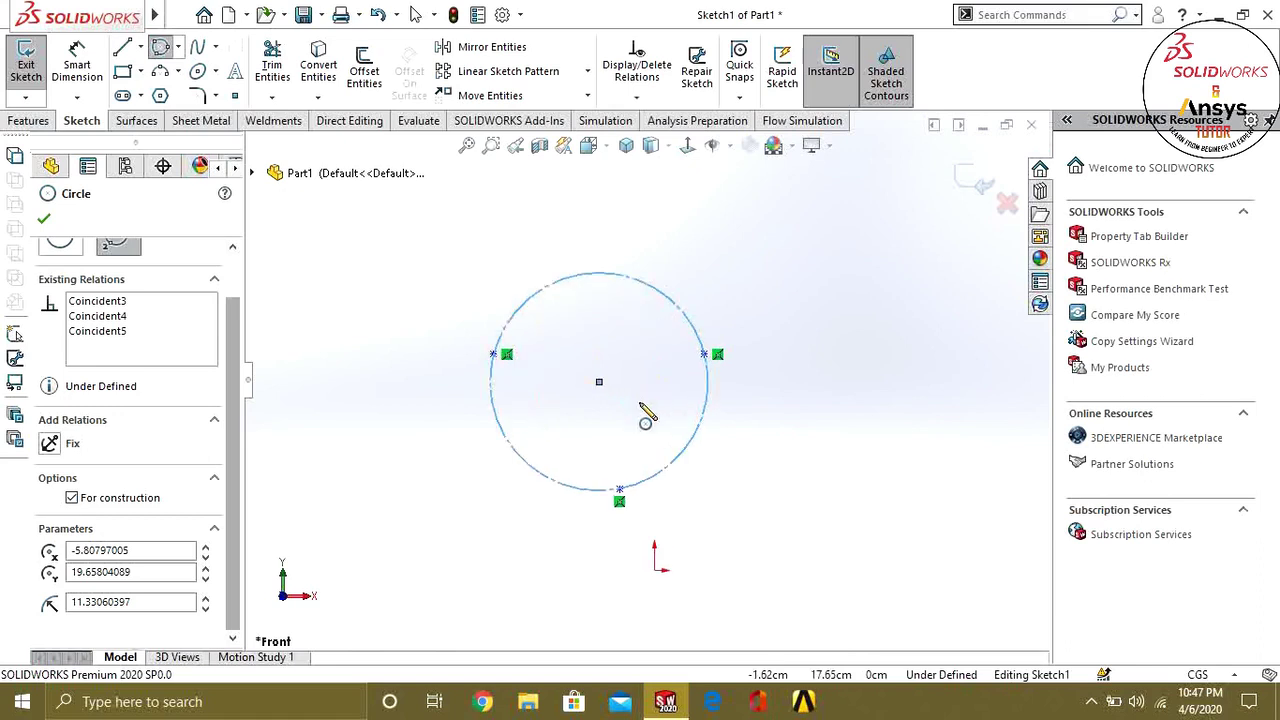
{"action": "scroll", "coordinate": [640, 390], "scroll_direction": "up", "scroll_amount": 2}
{"action": "scroll", "coordinate": [643, 352], "scroll_direction": "down", "scroll_amount": 3}
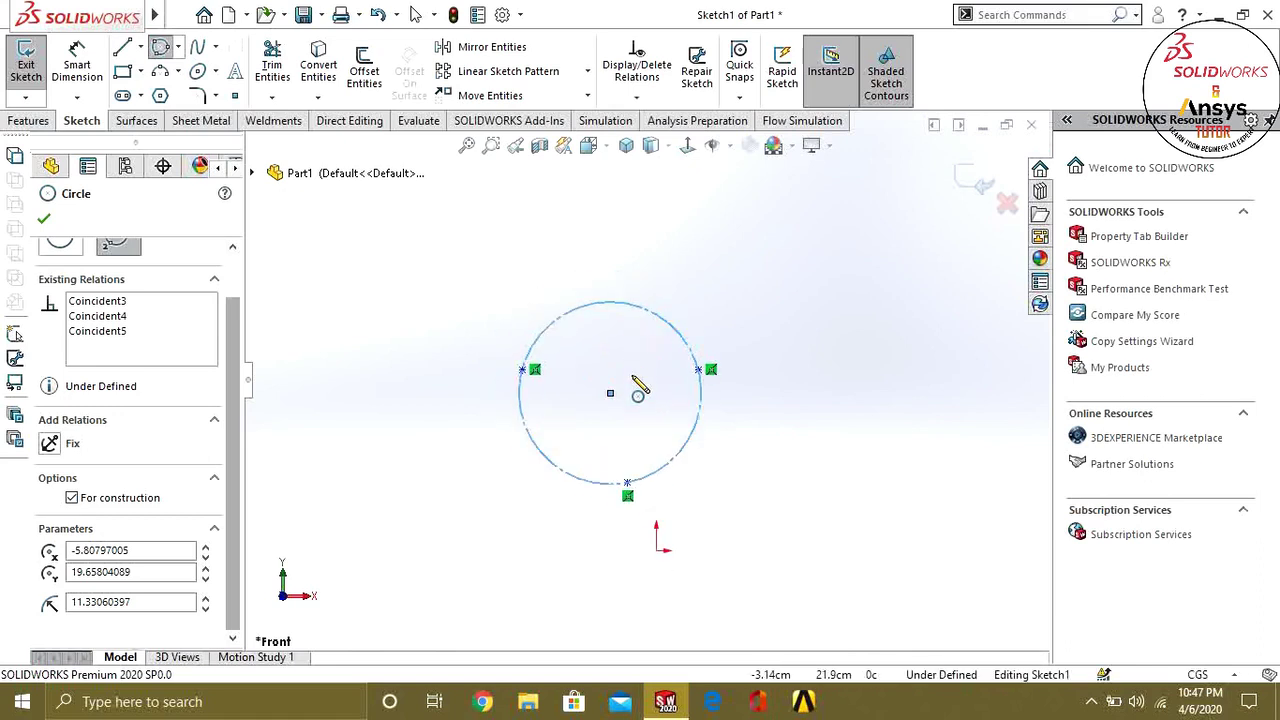
{"action": "scroll", "coordinate": [650, 405], "scroll_direction": "up", "scroll_amount": 1}
{"action": "scroll", "coordinate": [659, 420], "scroll_direction": "up", "scroll_amount": 2}
{"action": "scroll", "coordinate": [660, 398], "scroll_direction": "down", "scroll_amount": 3}
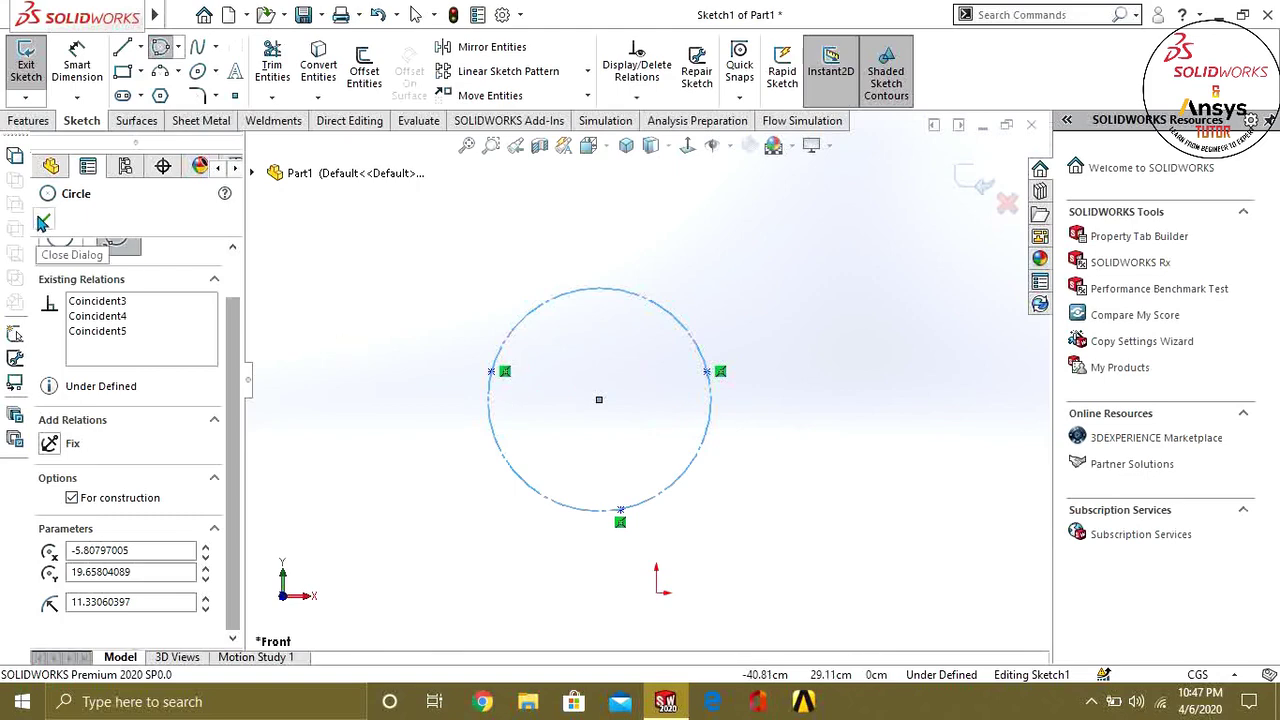
Sketch two chained construction lines beside the circle, ending at the lower right.
{"action": "left_click", "coordinate": [123, 47]}
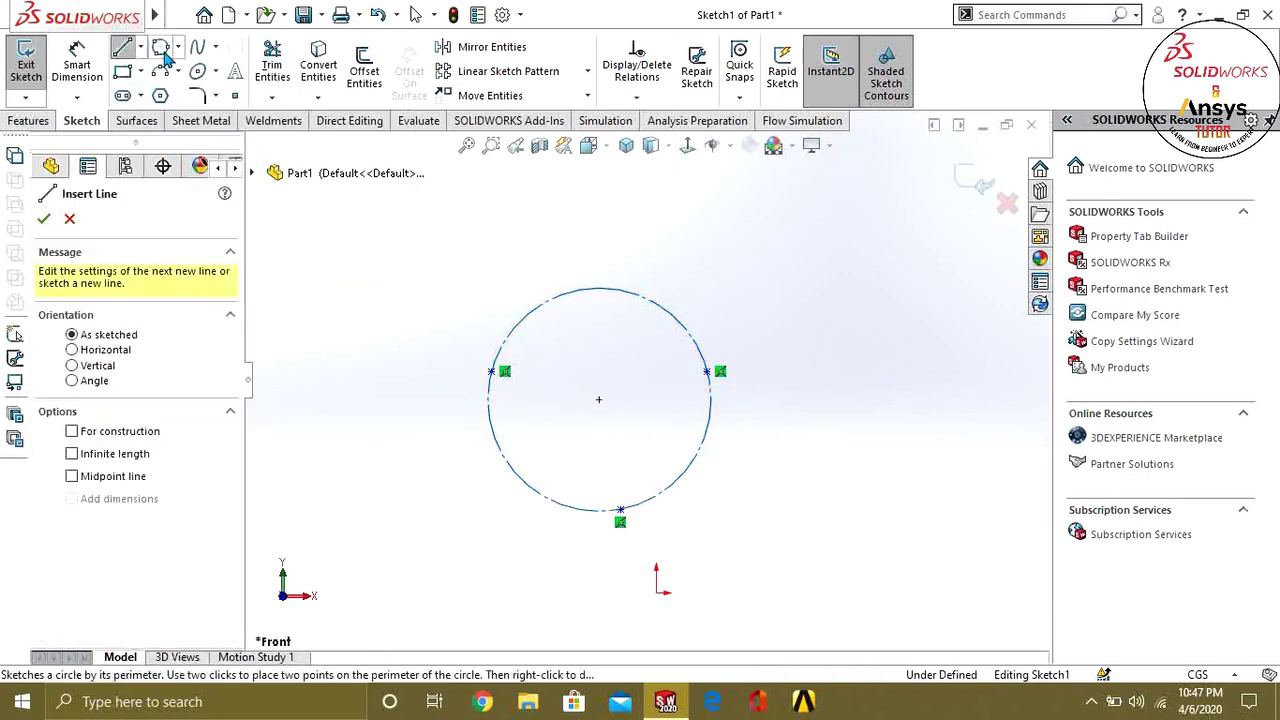
{"action": "left_click", "coordinate": [401, 300]}
{"action": "left_click", "coordinate": [790, 218]}
{"action": "left_click", "coordinate": [886, 424]}
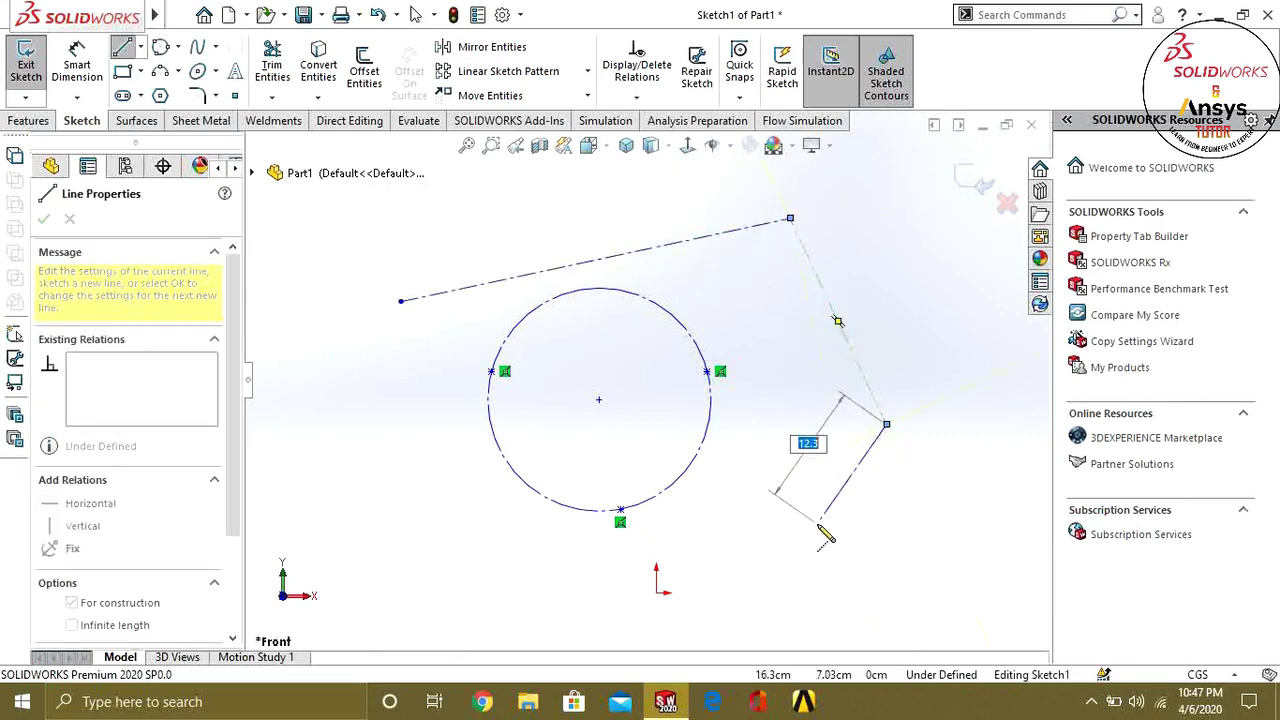
Exit the line tool and power-trim away the circle and the first line.
{"action": "key", "text": "Escape"}
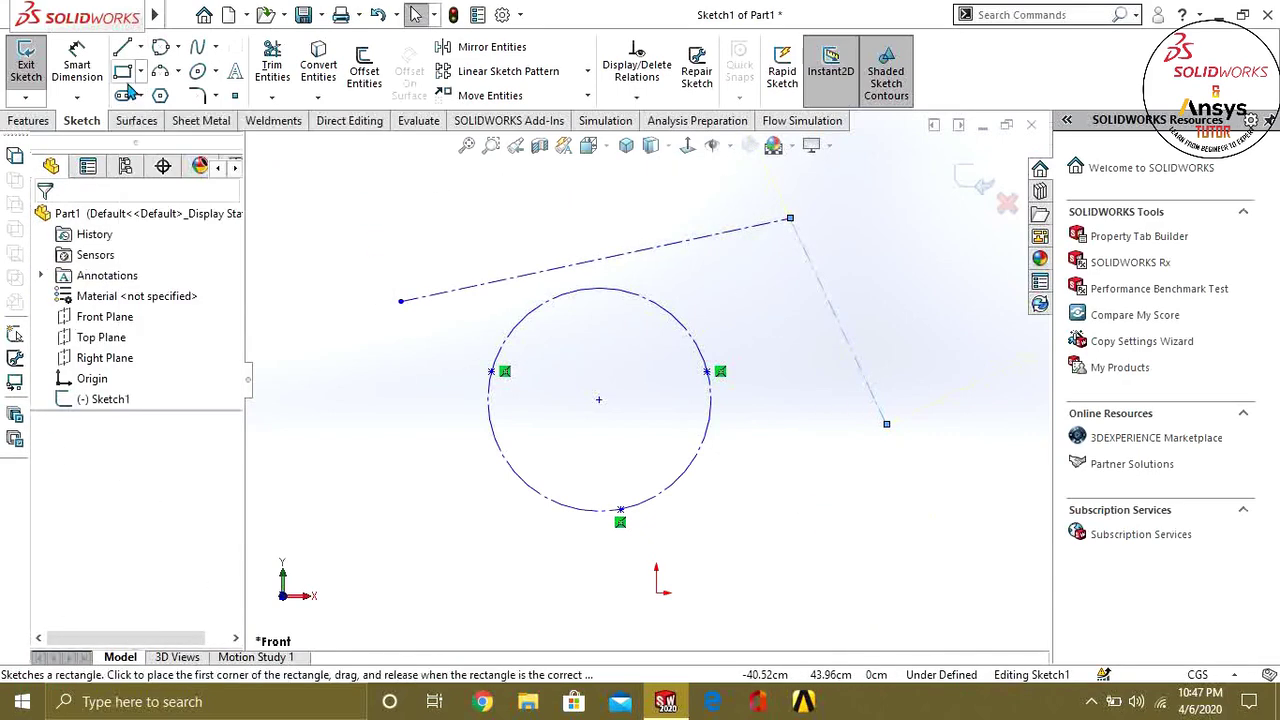
{"action": "left_click", "coordinate": [272, 65]}
{"action": "mouse_move", "coordinate": [666, 309]}
{"action": "left_mouse_down"}
{"action": "mouse_move", "coordinate": [695, 285]}
{"action": "mouse_move", "coordinate": [690, 300]}
{"action": "left_mouse_up"}
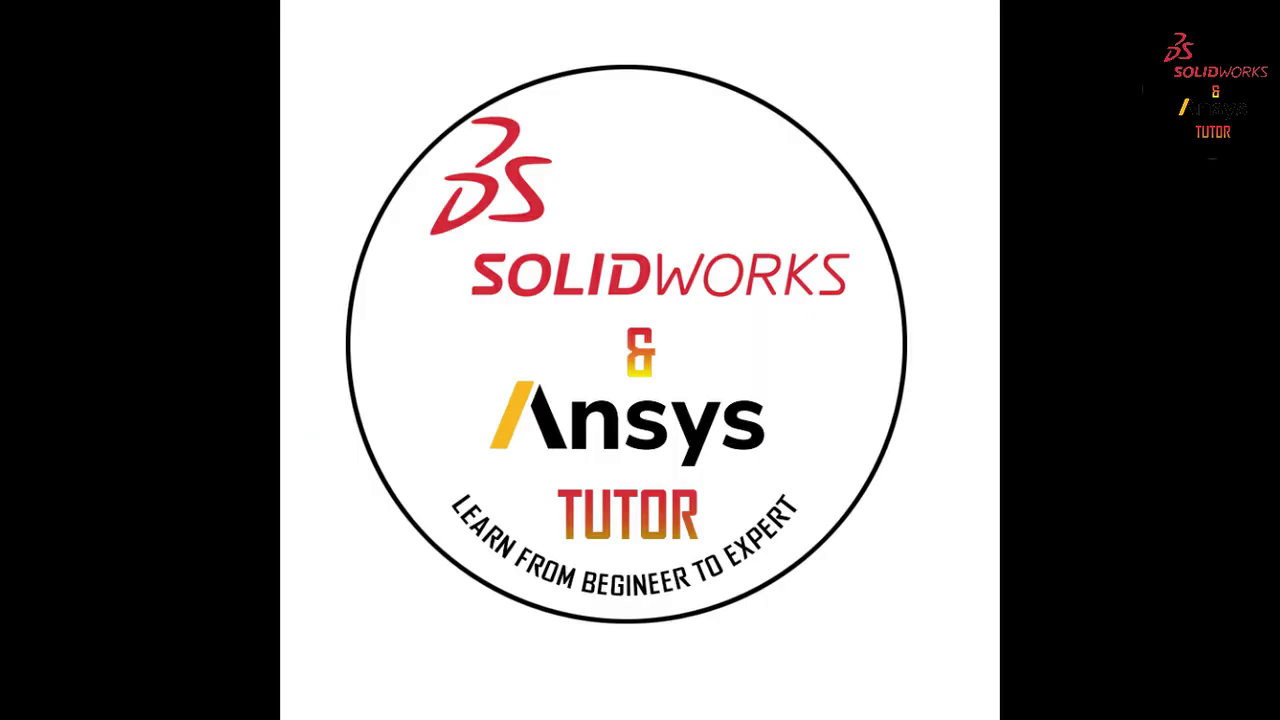